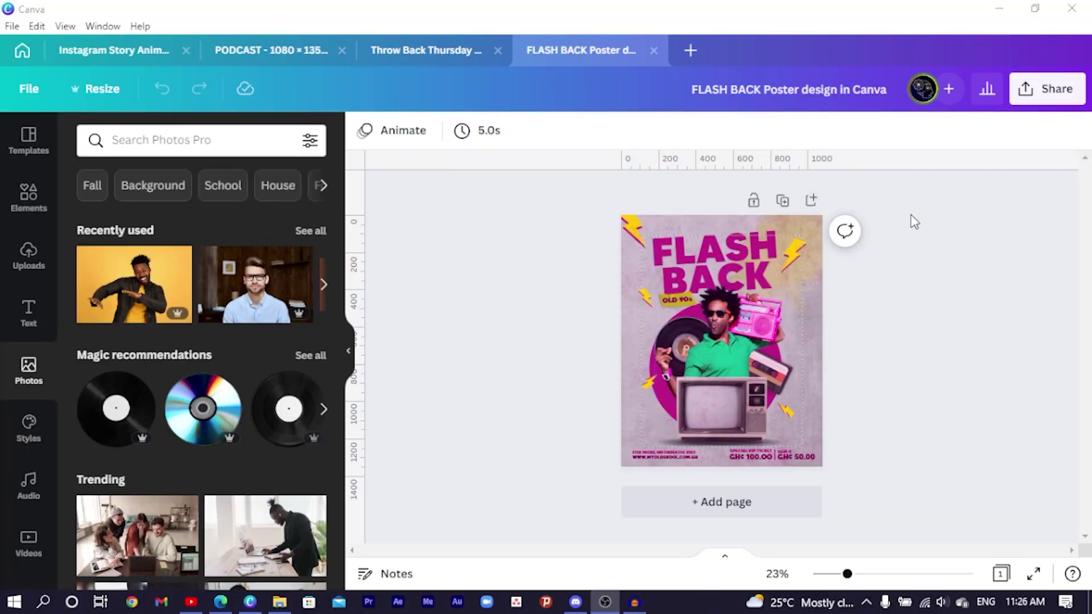
Add a blank page after the finished poster and search the photos for "concete wall texture"
left_click(811, 201)
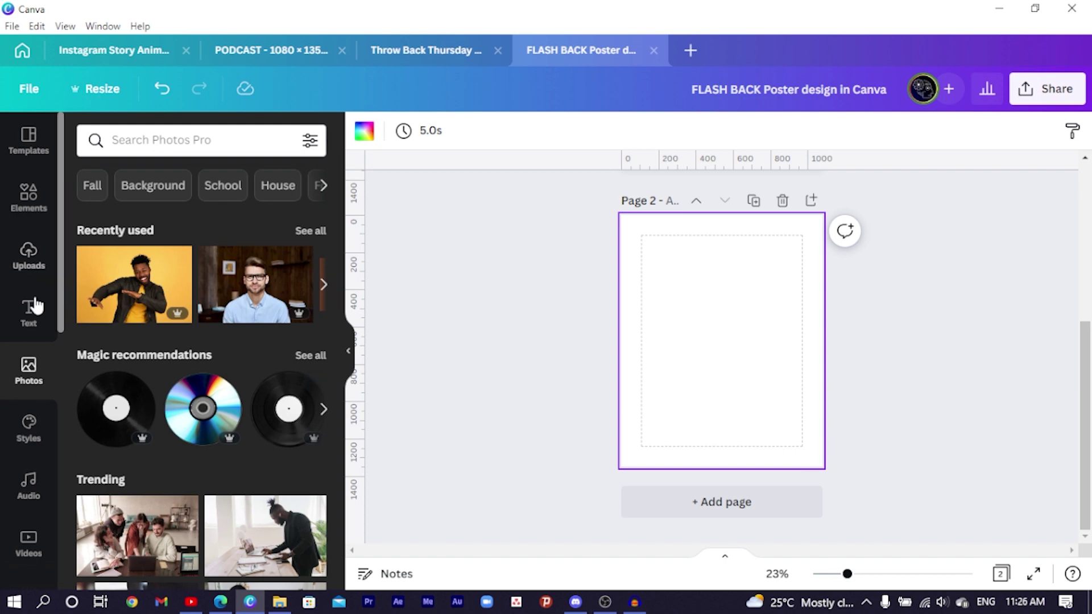
left_click(232, 142)
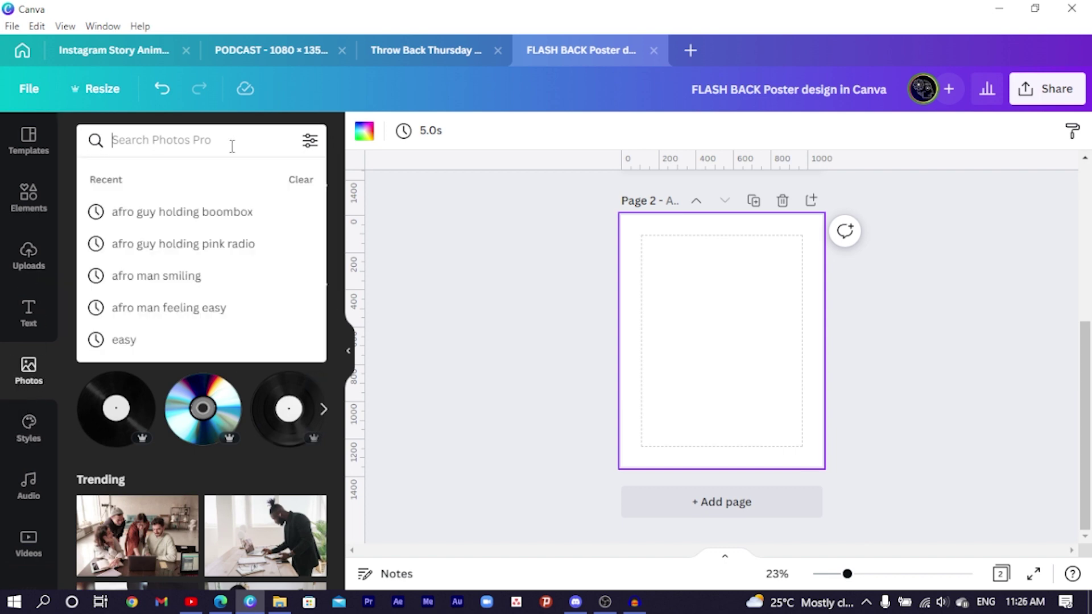
type("conce")
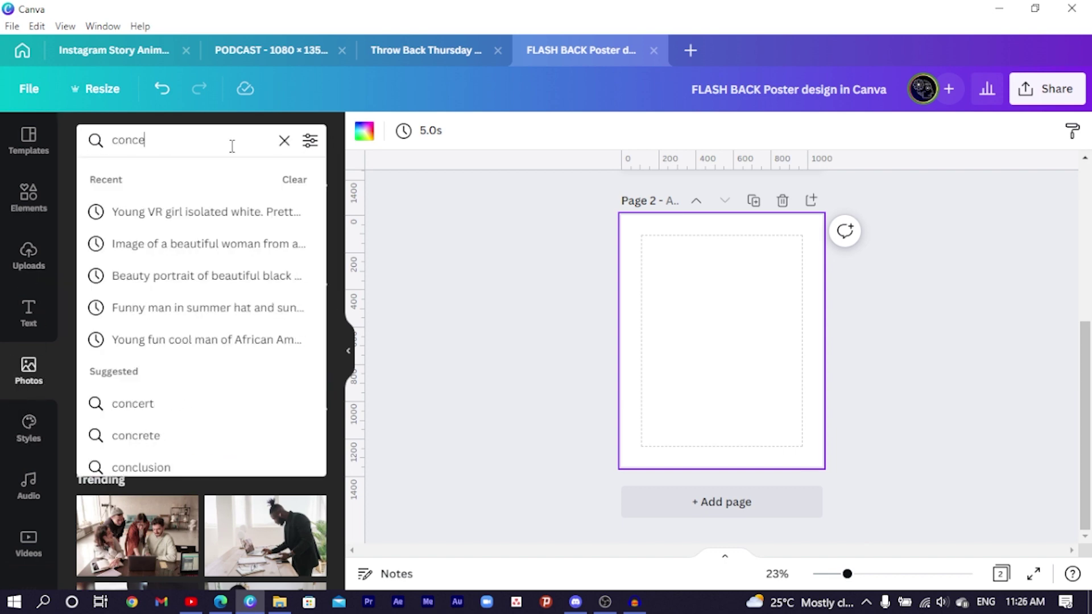
type("te wall texture")
key("Return")
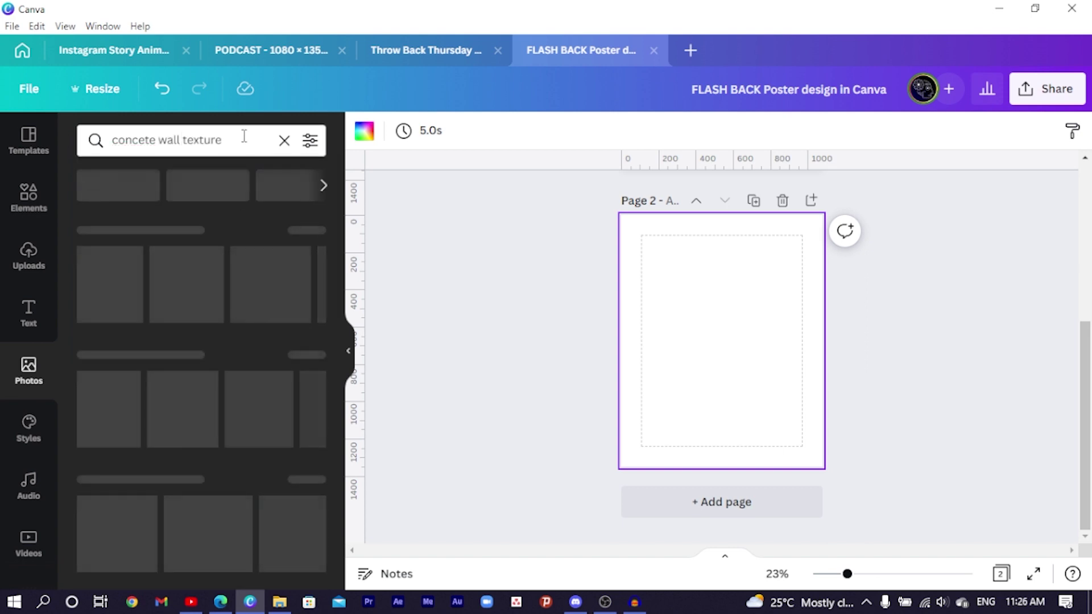
left_click(235, 138)
key("Return")
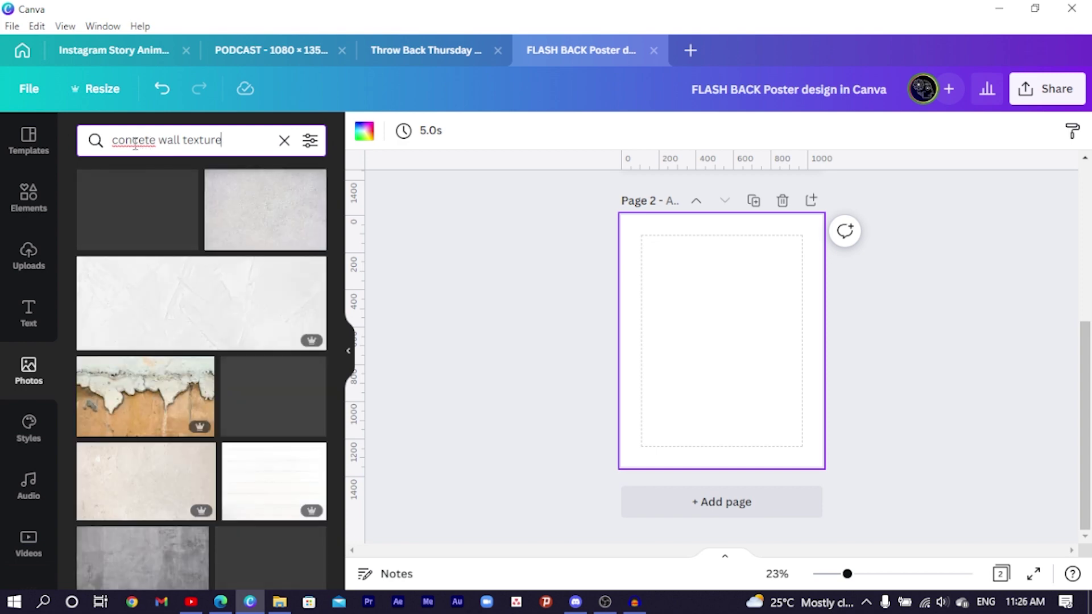
Insert the plain light grey concrete wall photo and set it as the new page's background
left_click(242, 211)
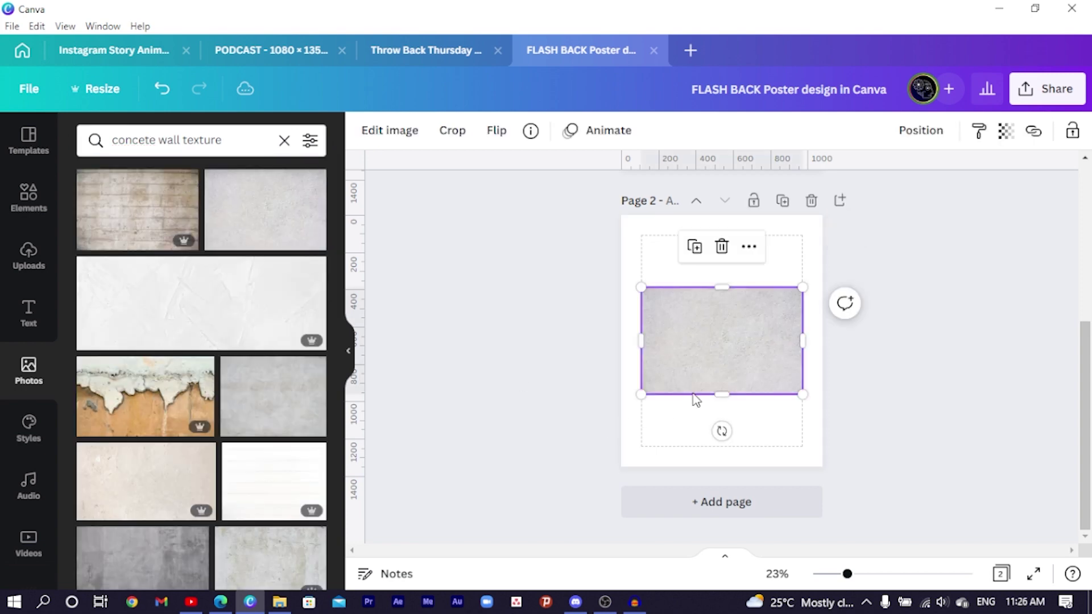
right_click(726, 342)
left_click(769, 518)
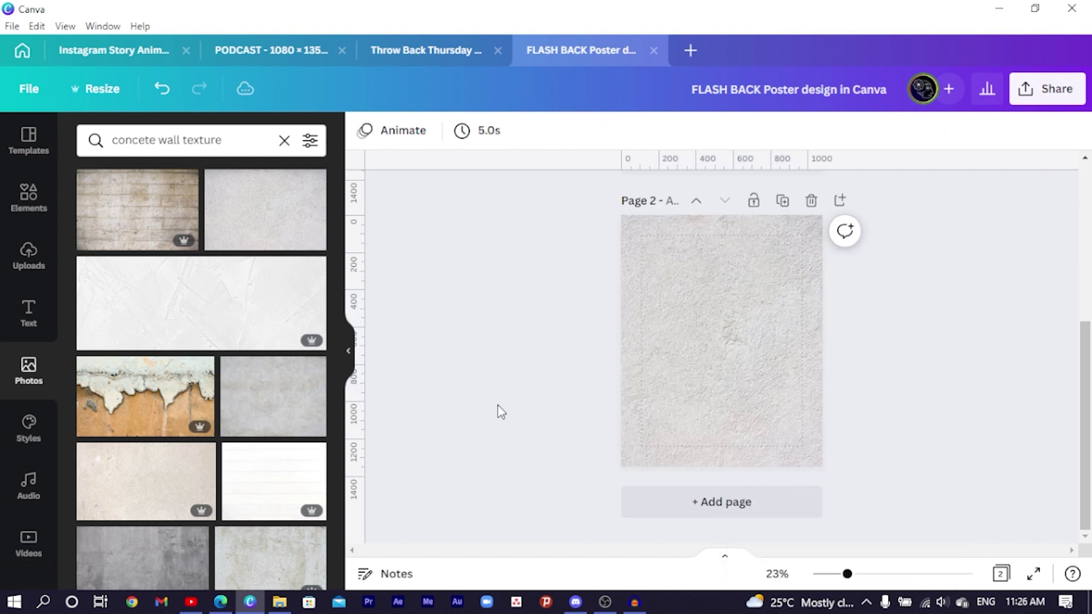
Set the transparency of the concrete background image to about 85
left_click(746, 370)
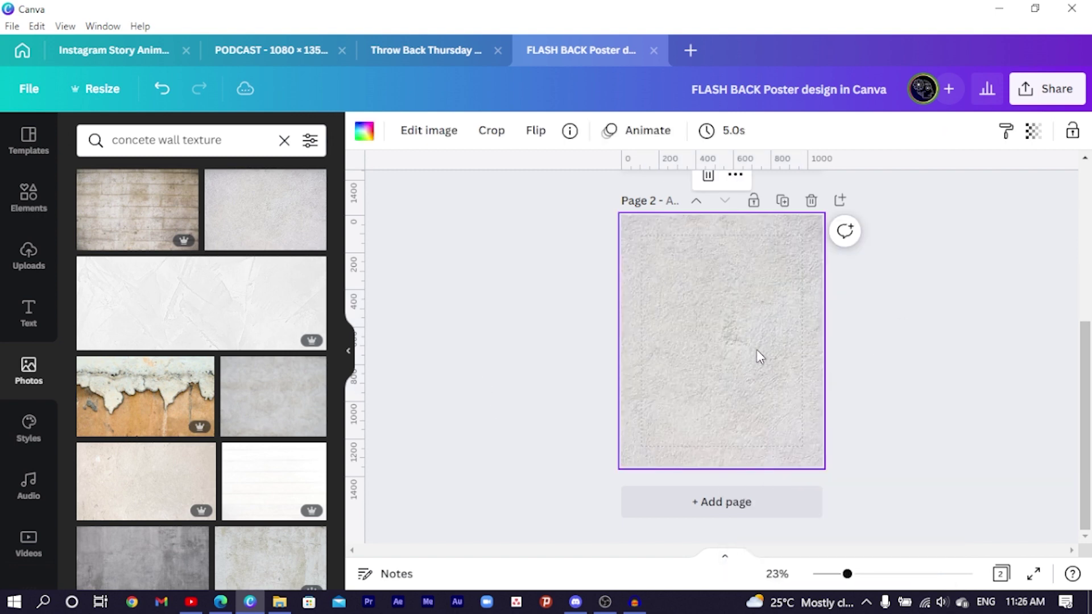
left_click(1033, 131)
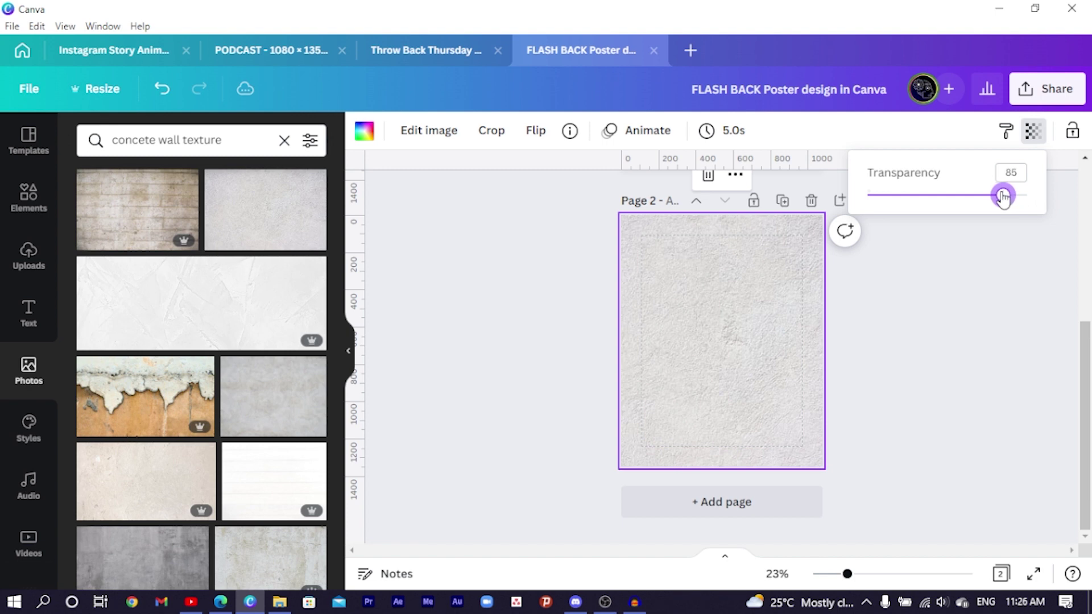
left_click(969, 325)
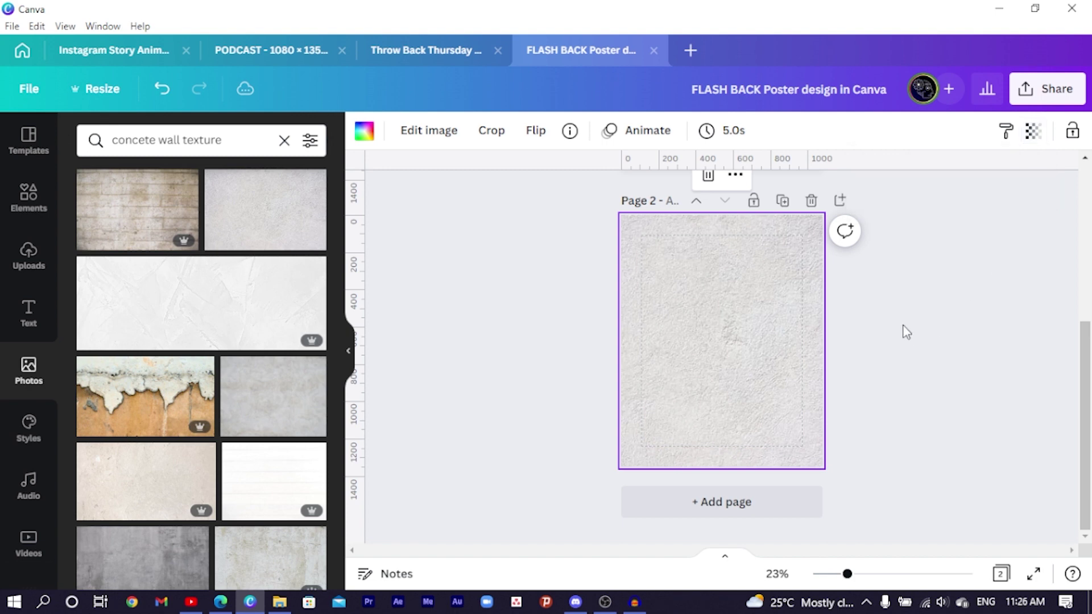
Adjust the concrete background image by setting its tint to -100 for a pink tone
left_click(453, 137)
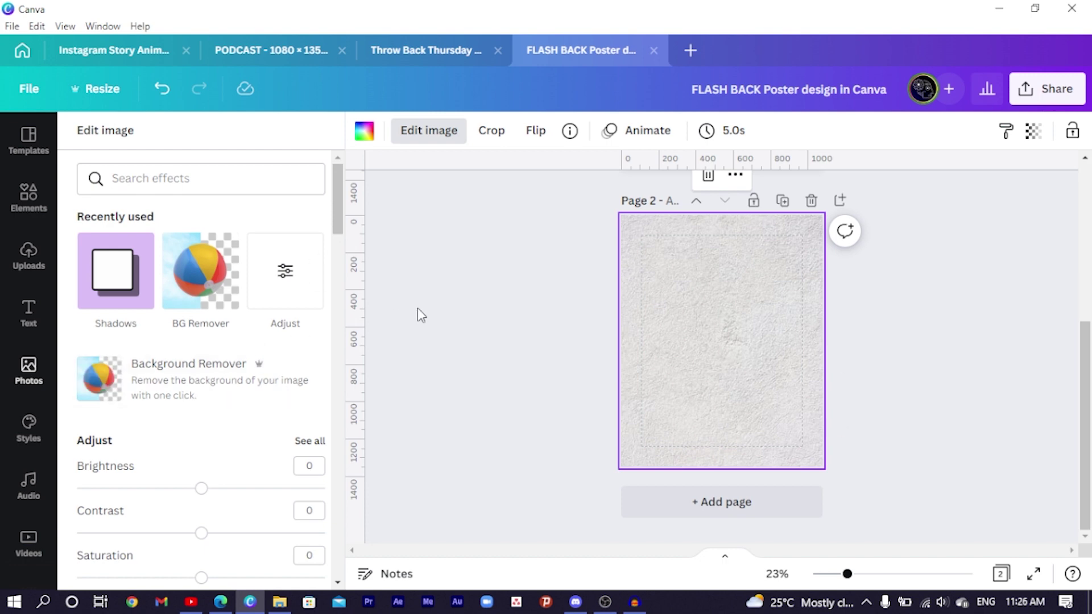
left_click(286, 274)
scroll(236, 346, "down", 3)
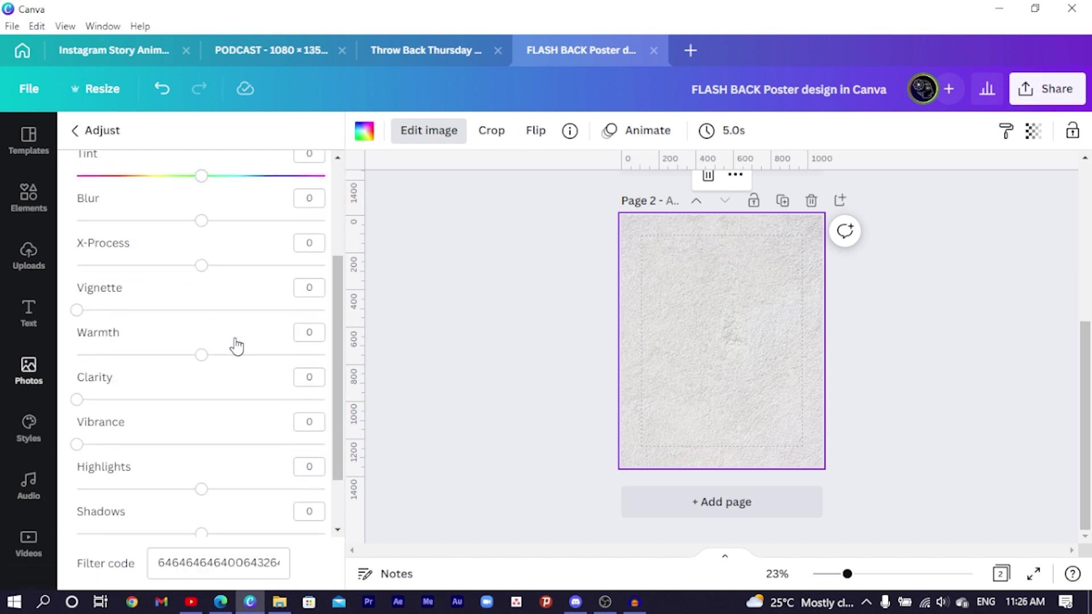
scroll(188, 211, "up", 2)
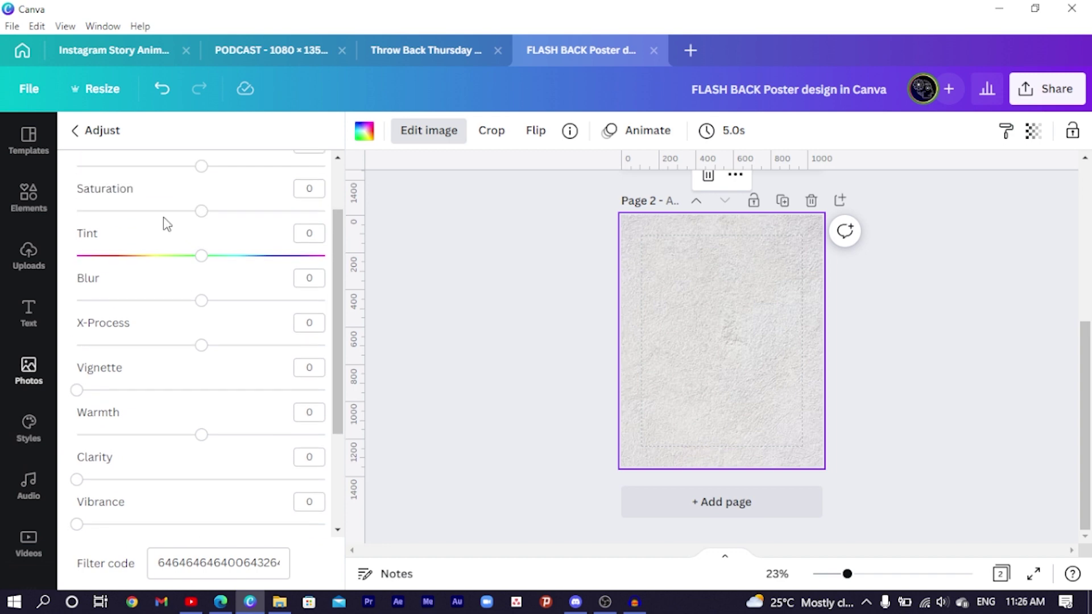
left_click_drag(180, 268, 40, 285)
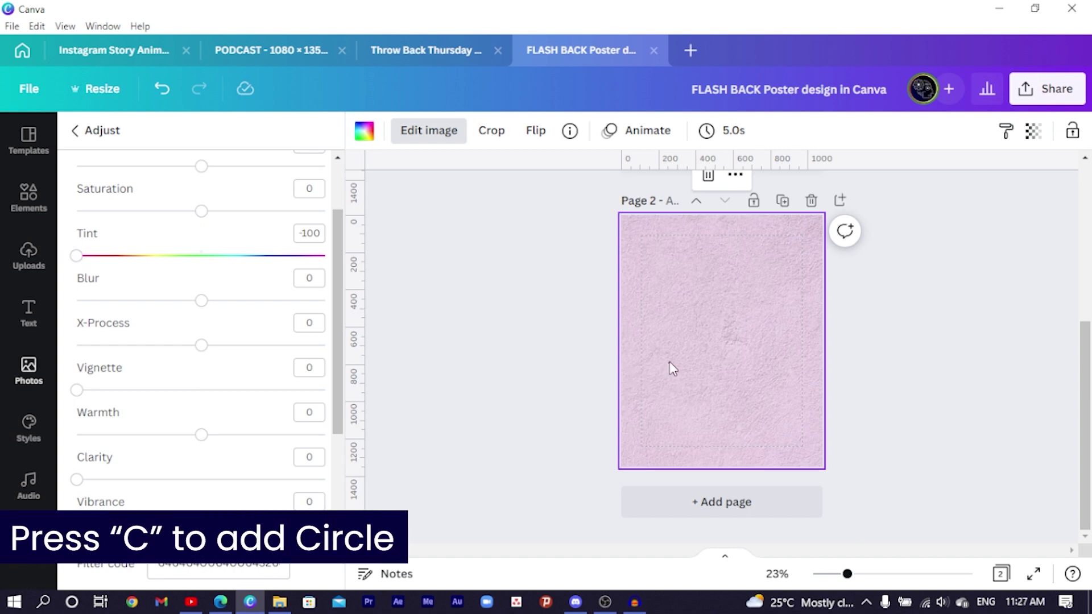
Add a circle at the page centre and enlarge it to span the width between the side margins
key("c")
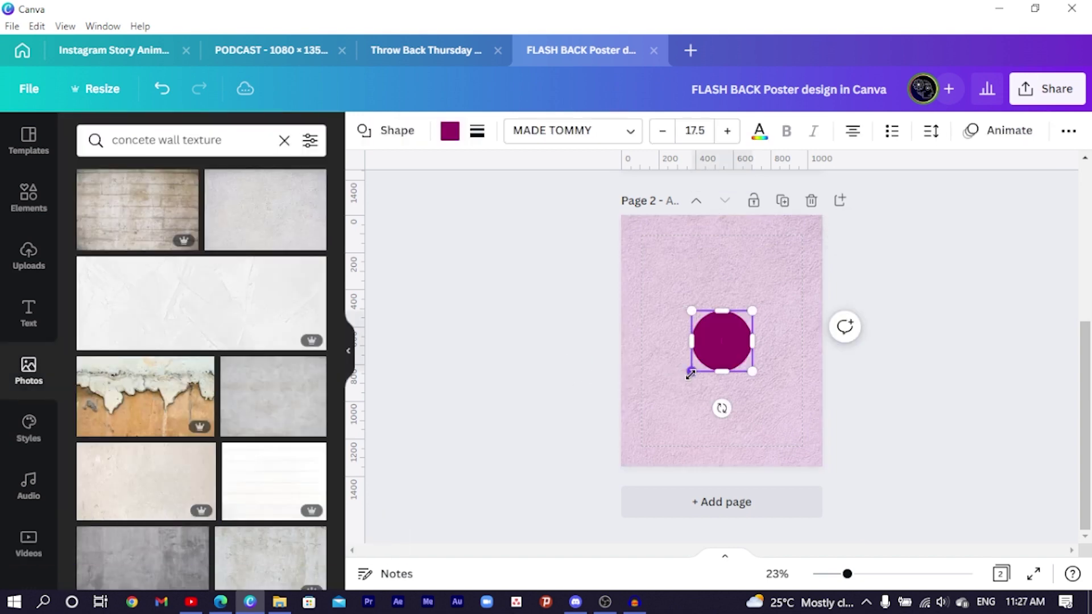
left_click_drag(690, 373, 640, 422)
Check the hex code of the circle's fill colour
left_click(448, 133)
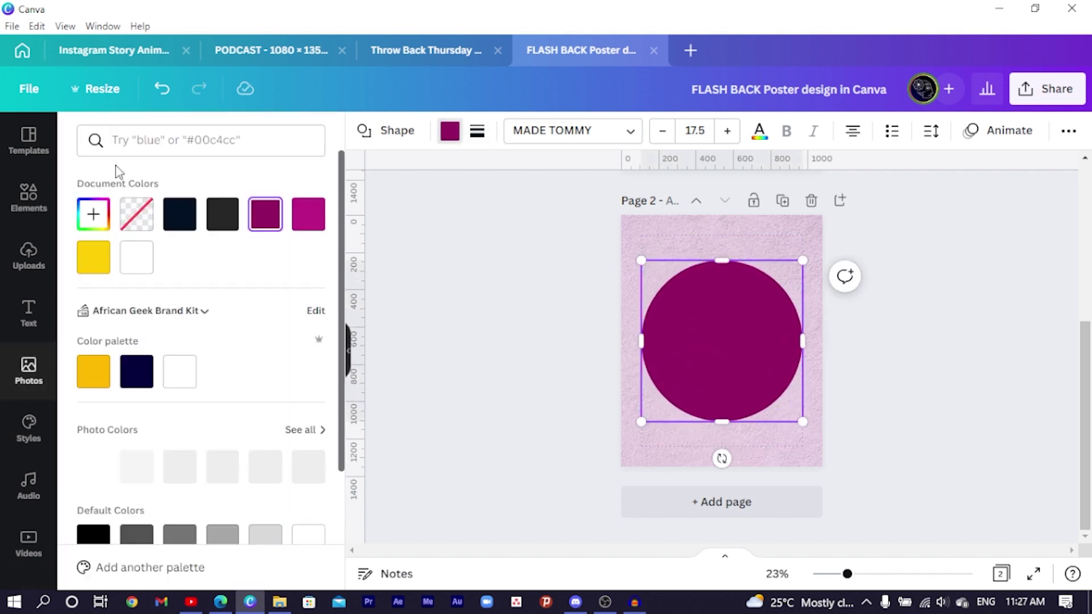
left_click(94, 214)
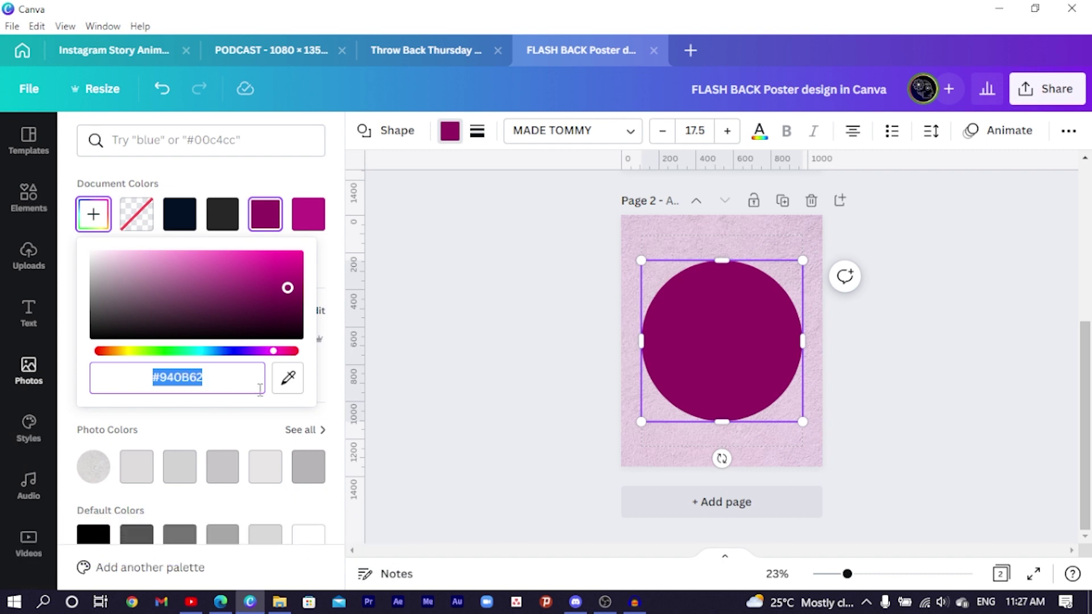
left_click(575, 335)
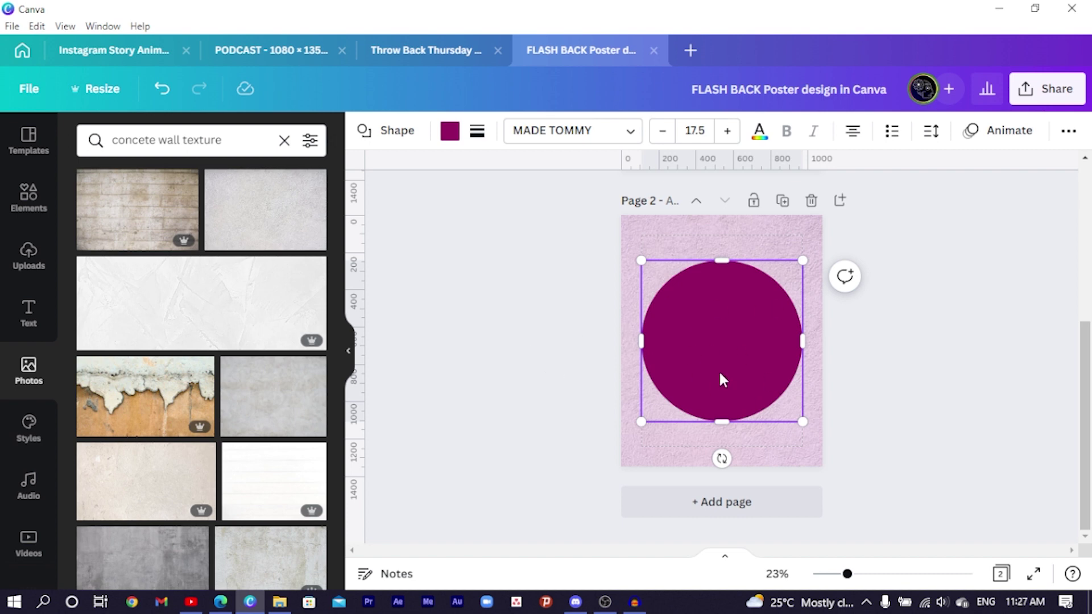
left_click(543, 387)
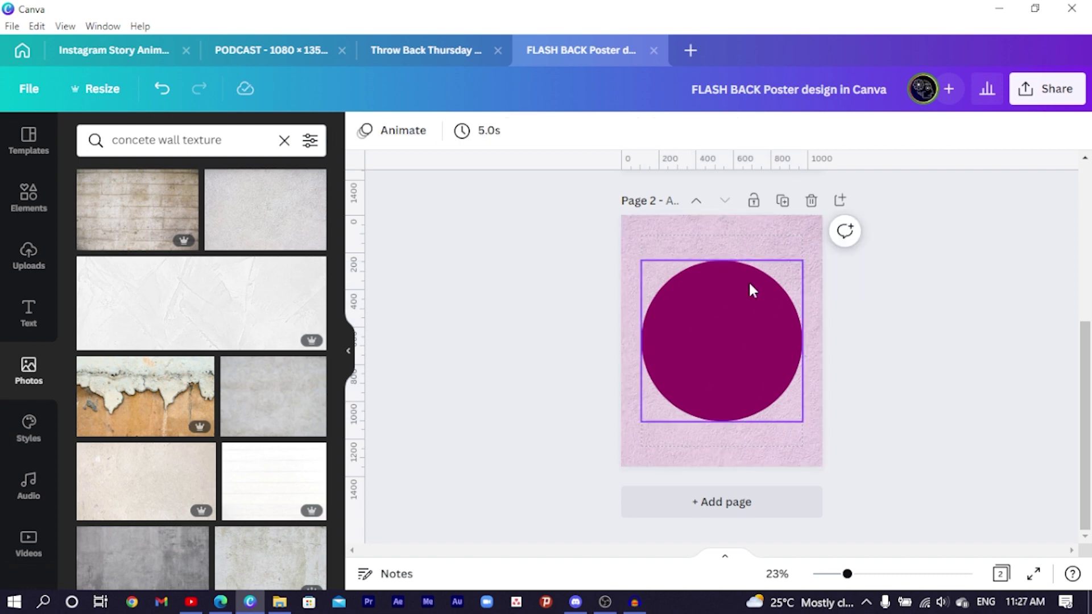
Search the photos for "cool young afro guy holding boombox"
left_click(25, 393)
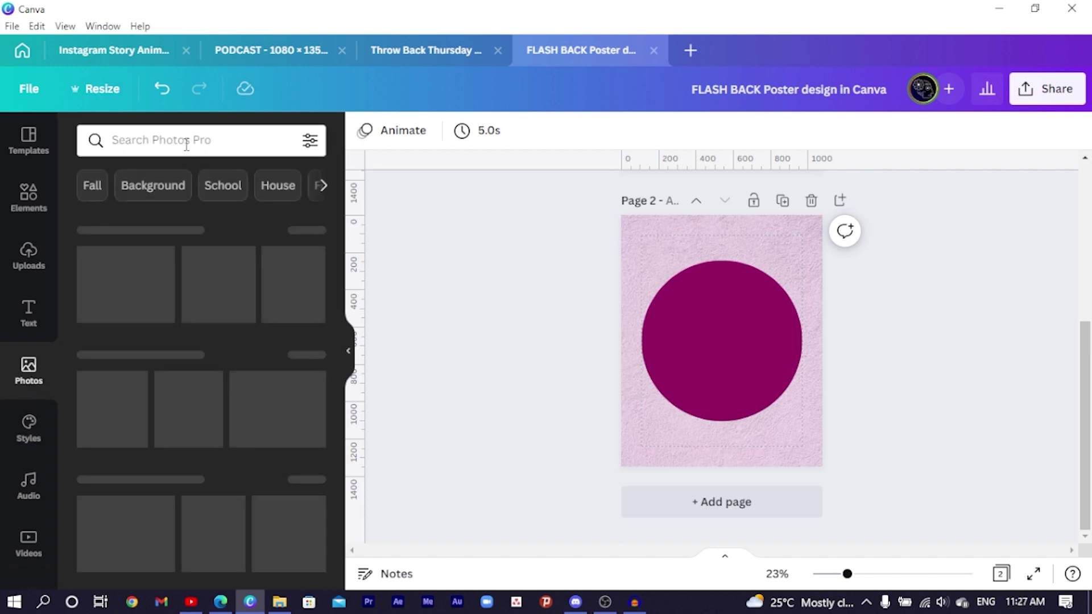
left_click(186, 145)
type("c")
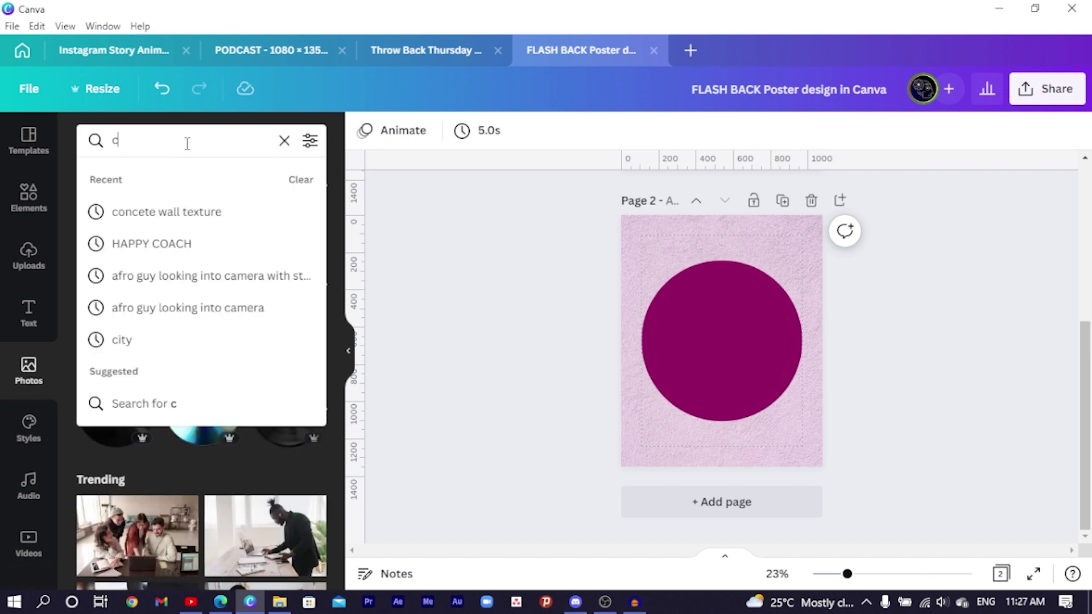
type("ool young")
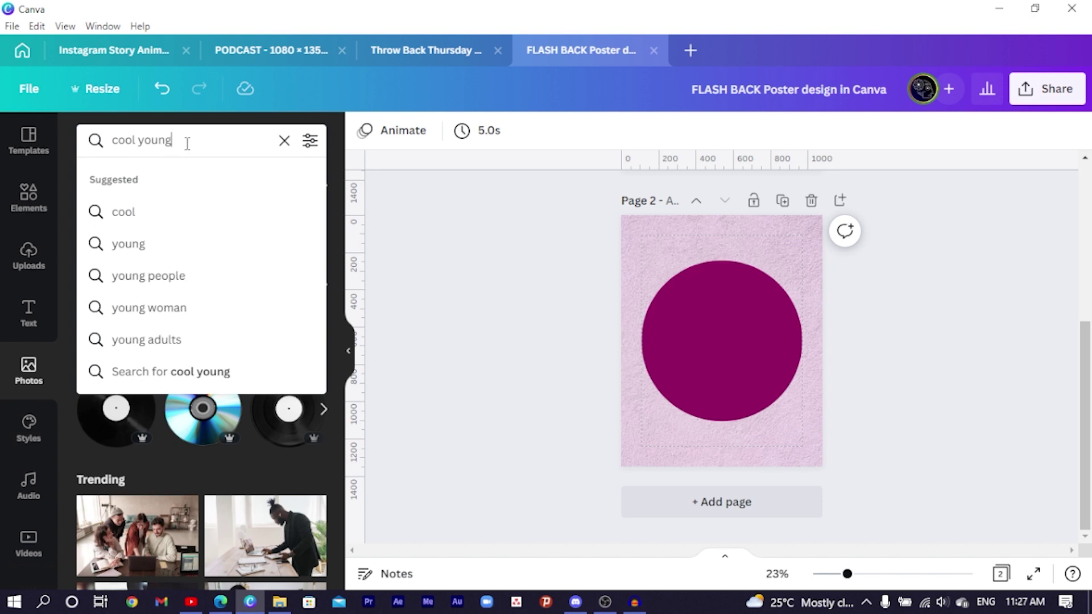
type(" afro guy ")
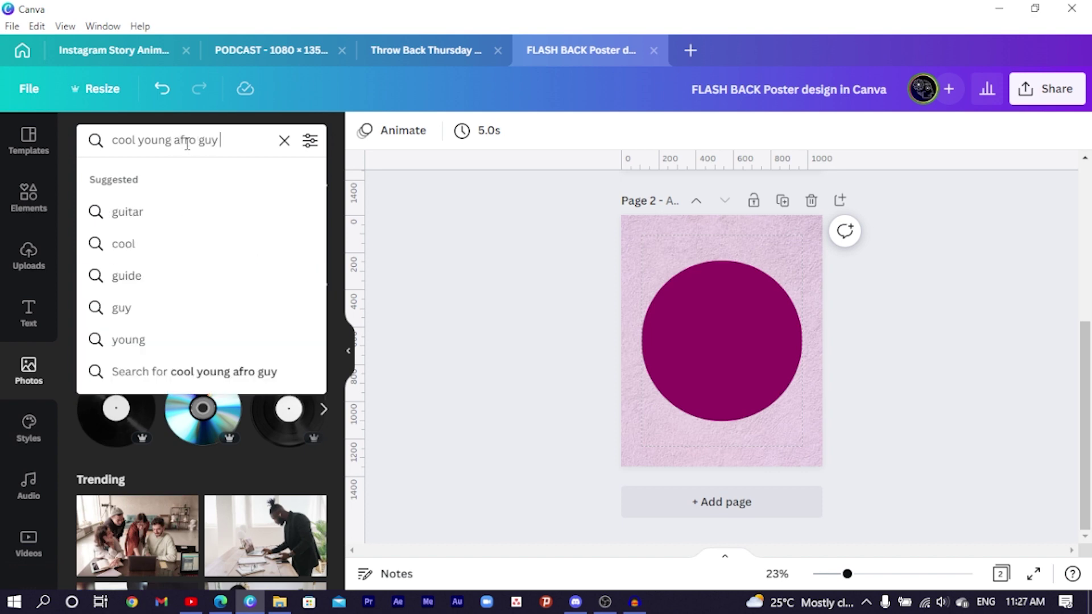
type("holding boombox")
key("Return")
Insert the photo of the man in a green shirt carrying a pink boombox against a purple backdrop
scroll(232, 263, "down", 2)
scroll(232, 265, "down", 6)
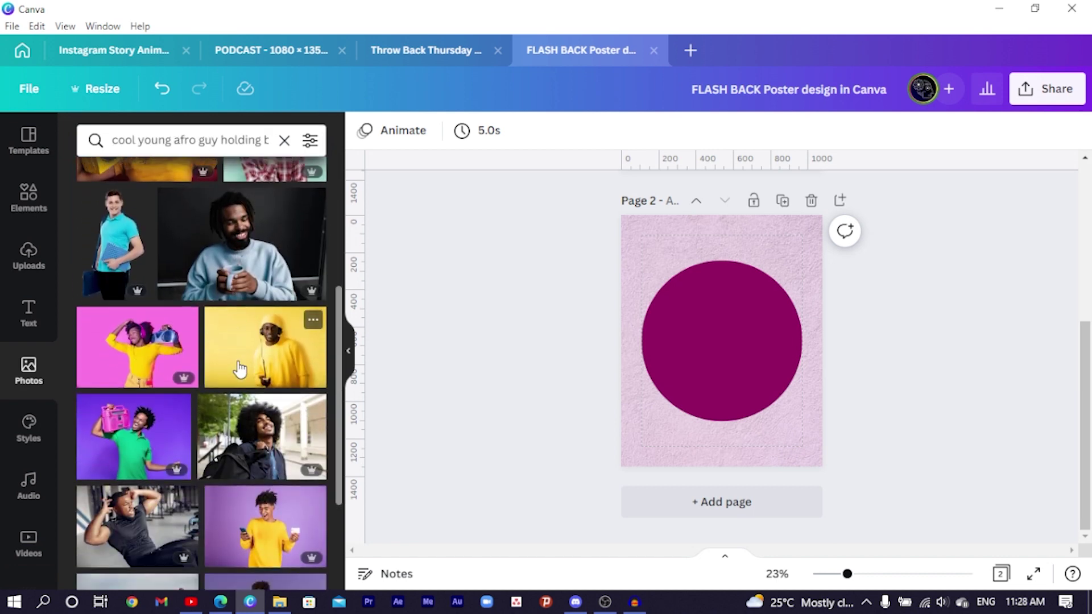
scroll(225, 370, "down", 4)
scroll(194, 398, "up", 4)
left_click(151, 281)
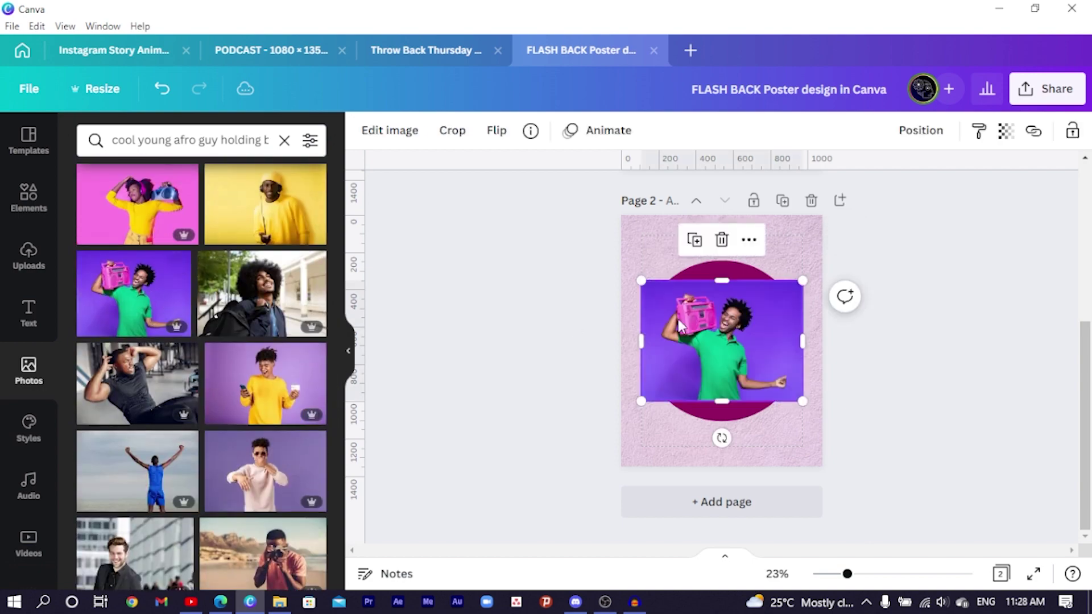
Enlarge the boombox man photo until it extends slightly past both page sides, and centre it over the circle
scroll(739, 387, "up", 5)
scroll(705, 364, "down", 5)
left_click_drag(637, 403, 592, 439)
left_click_drag(677, 388, 699, 372)
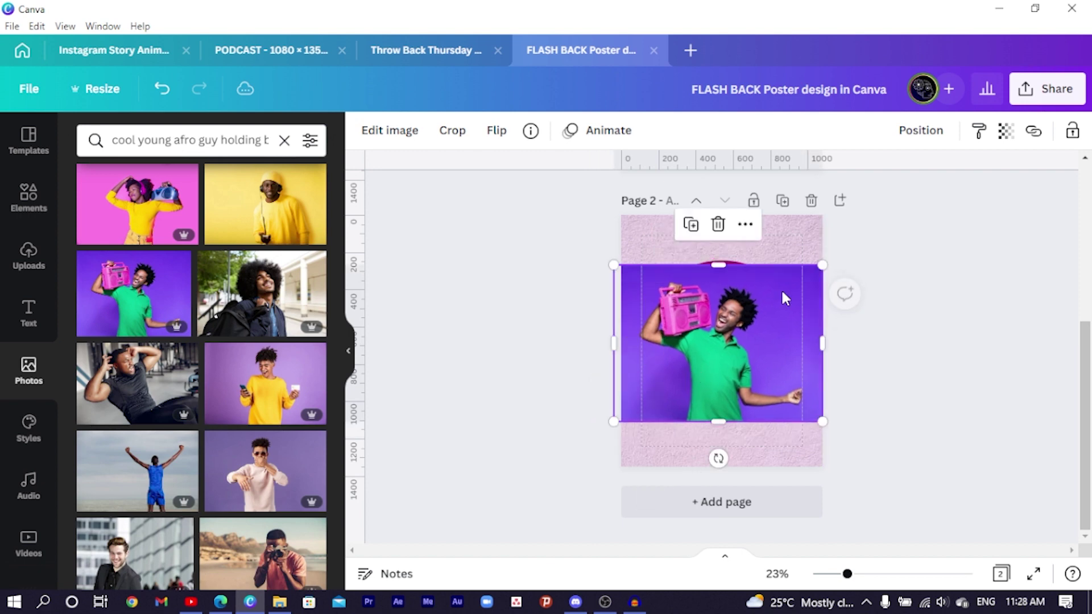
left_click_drag(818, 267, 853, 237)
left_click_drag(702, 335, 689, 344)
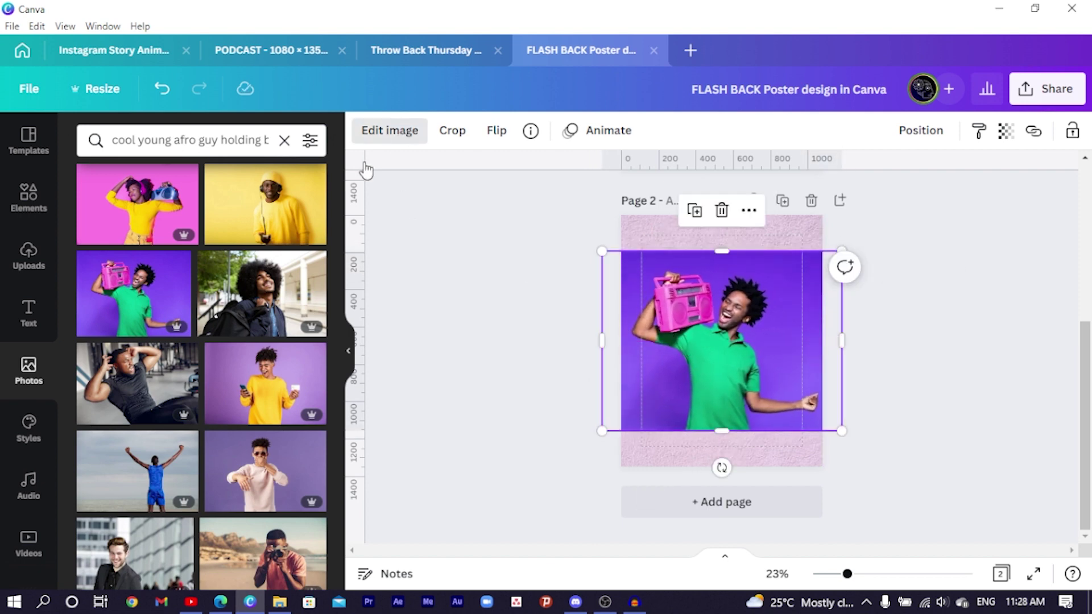
Remove the purple background from the boombox man photo and apply the result
left_click(388, 149)
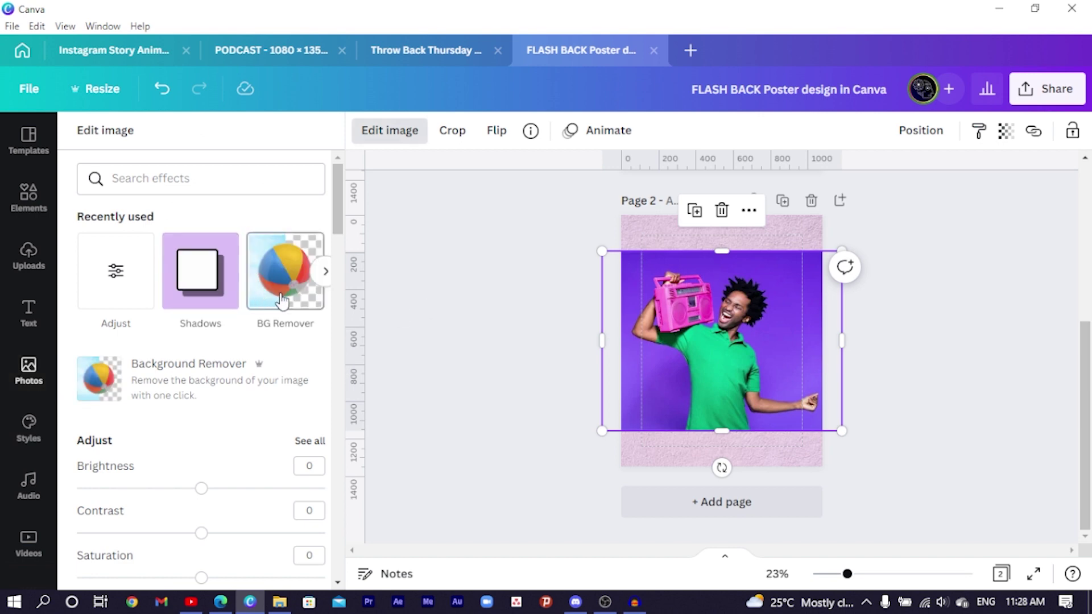
left_click(284, 300)
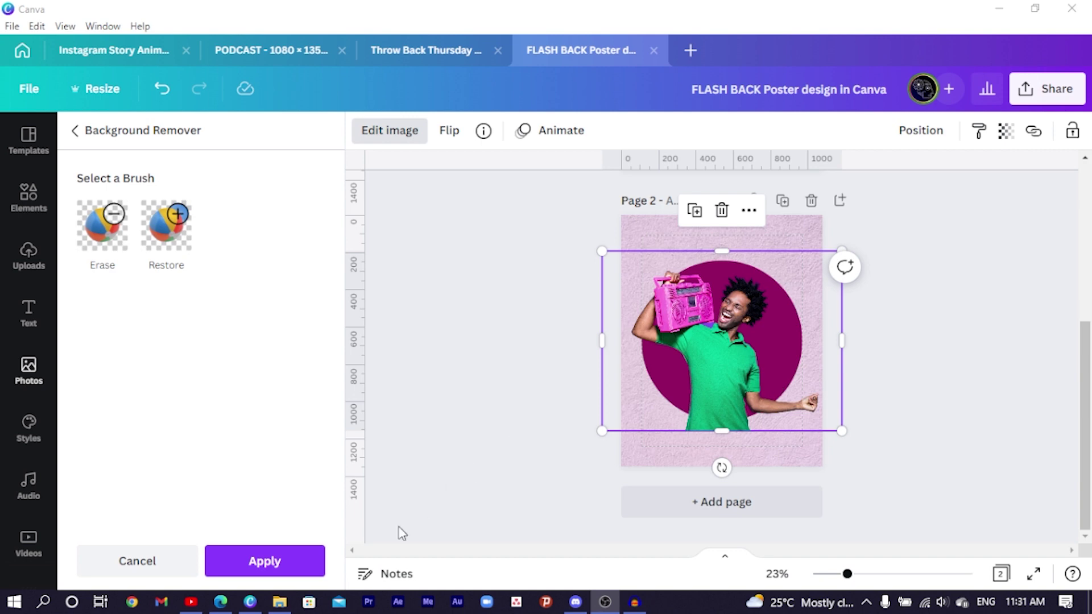
left_click(275, 562)
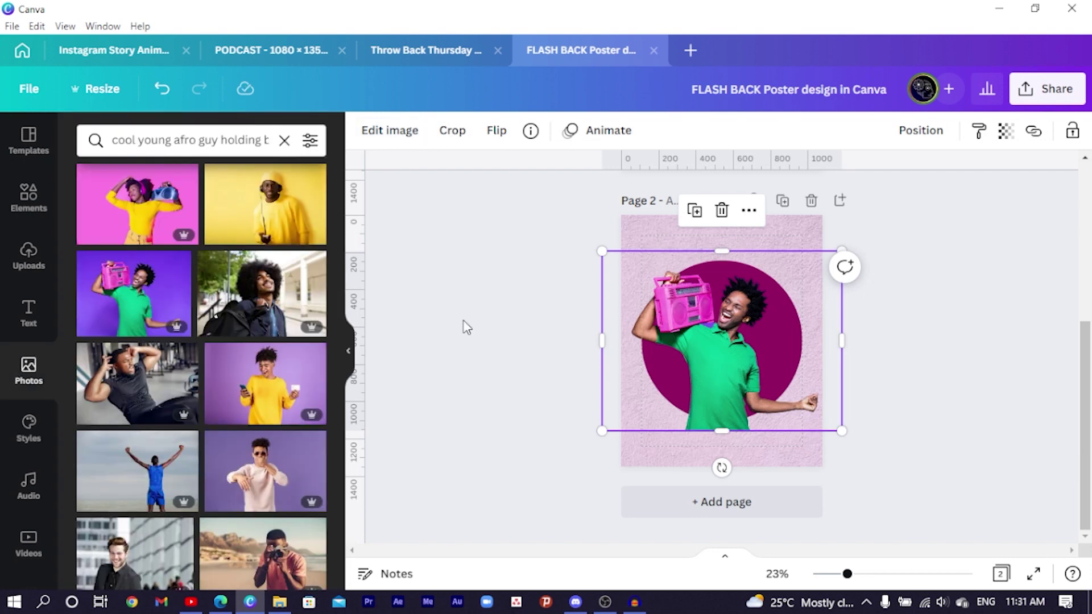
Compare with the finished poster on page 1 and search the photos for "old tv"
scroll(467, 329, "up", 5)
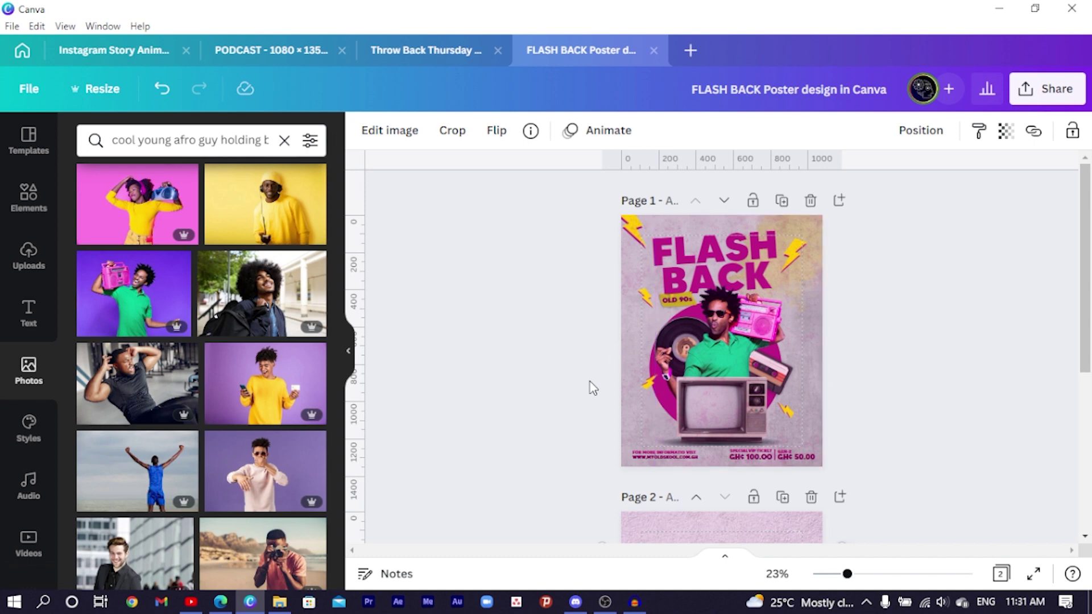
scroll(592, 387, "down", 5)
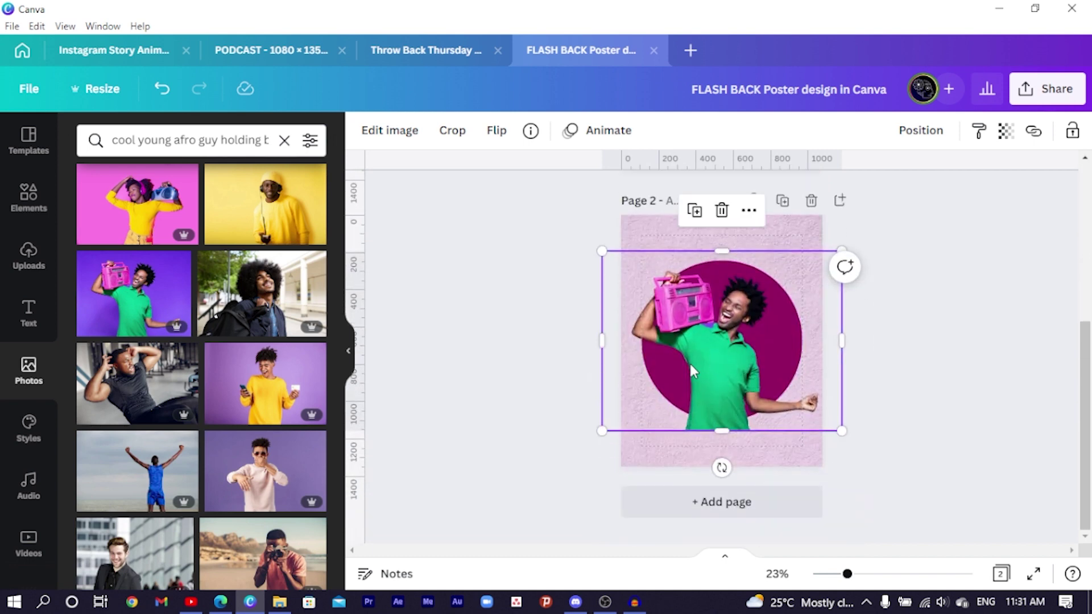
left_click(125, 140)
triple_click(124, 141)
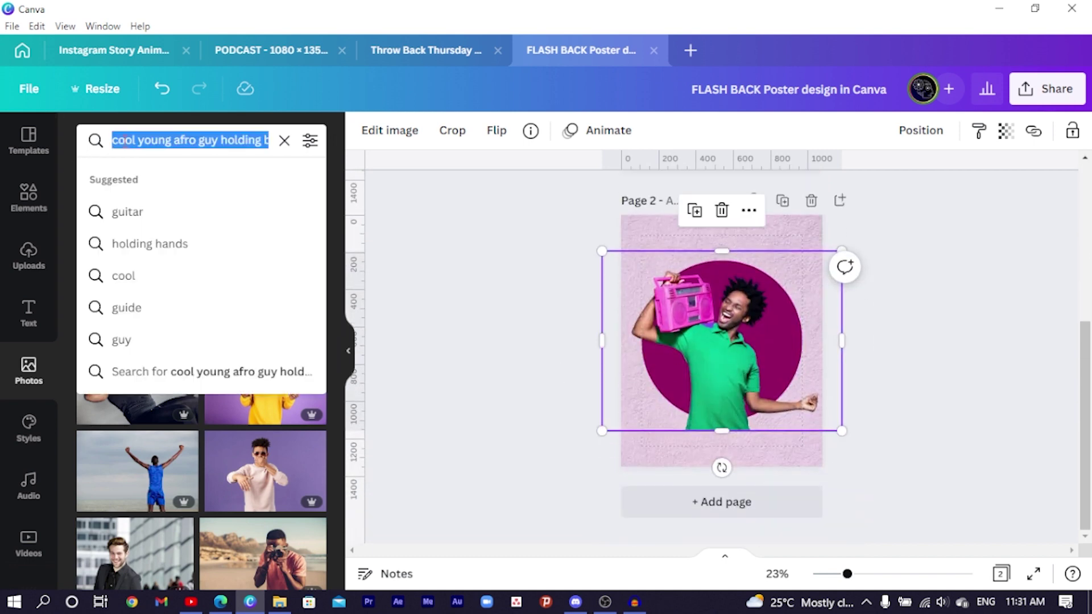
type("old tv")
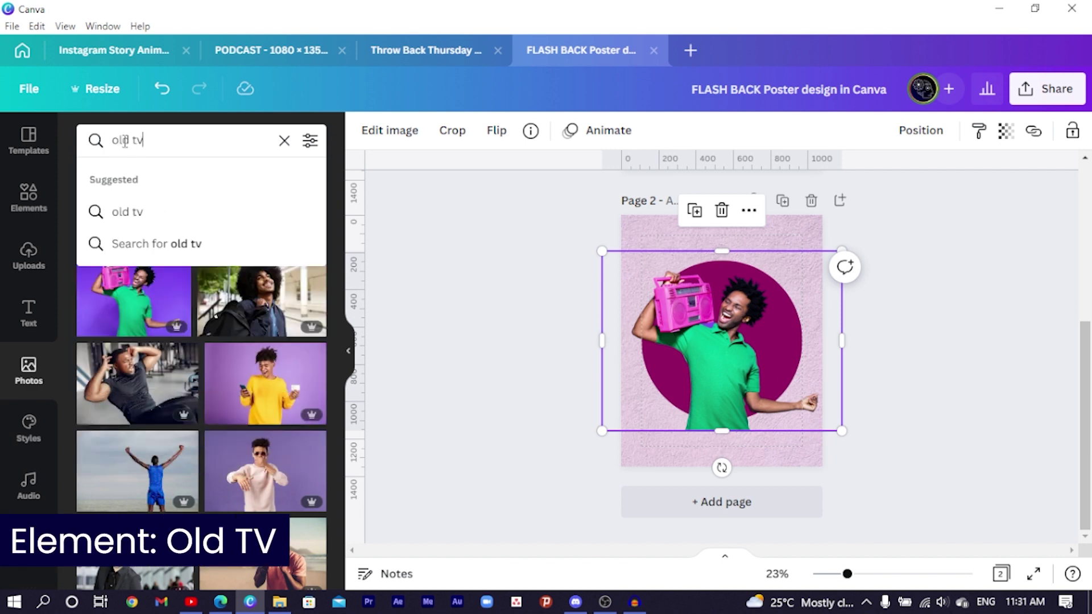
key("Return")
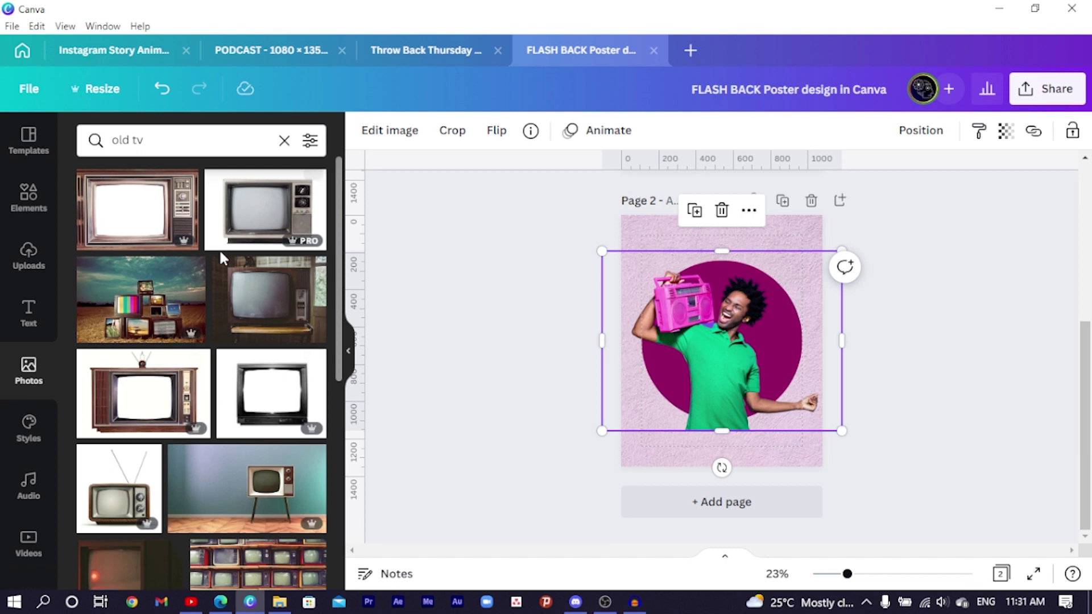
Insert the photo of the grey old TV on a white background and remove its background
left_click(256, 221)
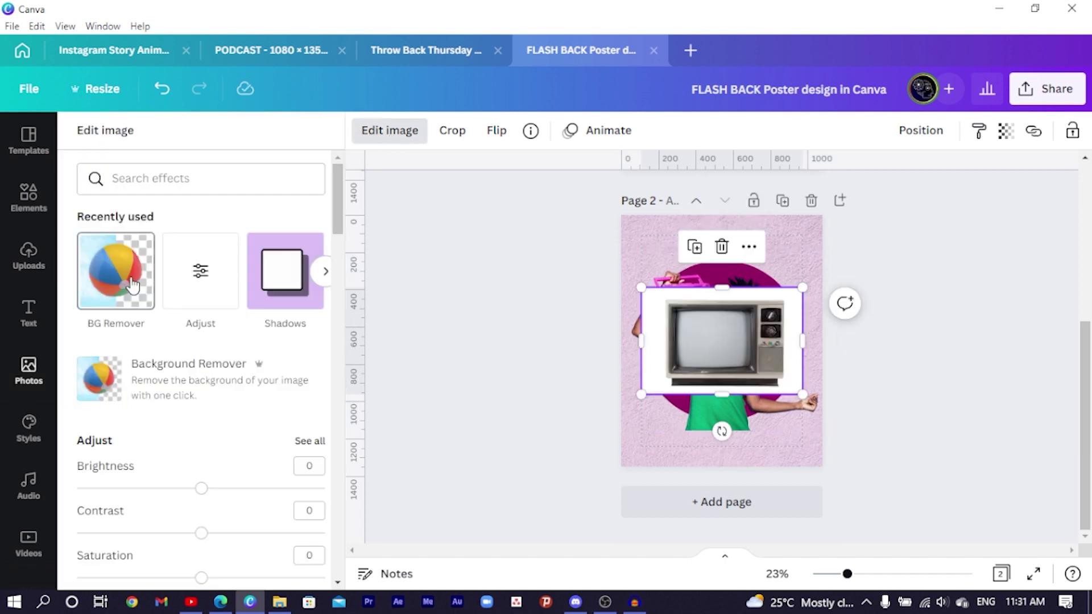
left_click(113, 272)
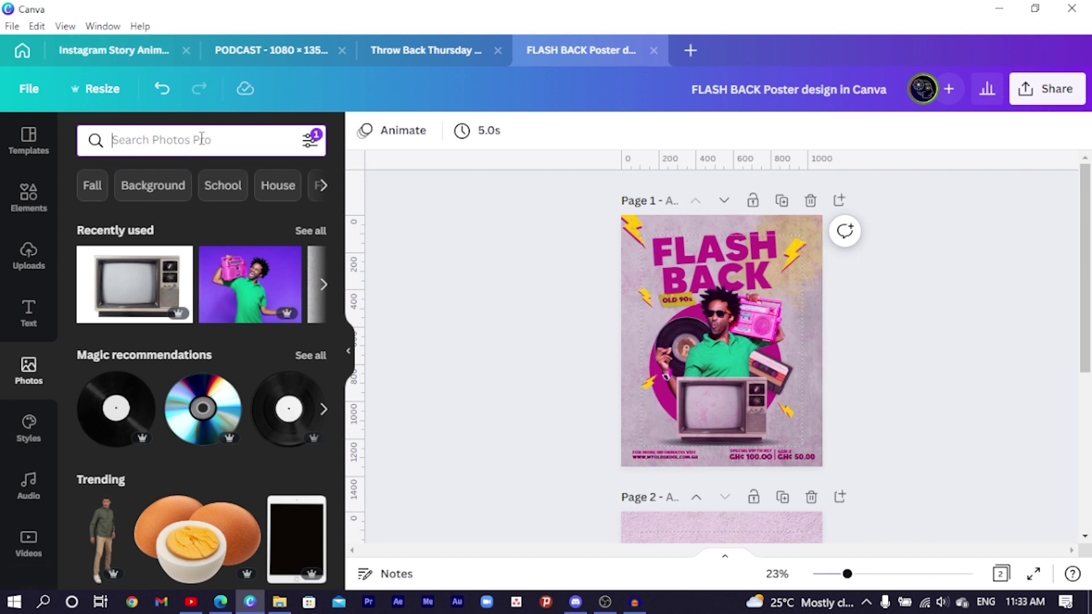
Search the photos for "vinyly record" and insert the black record with a yellow label on page 2
type("vin")
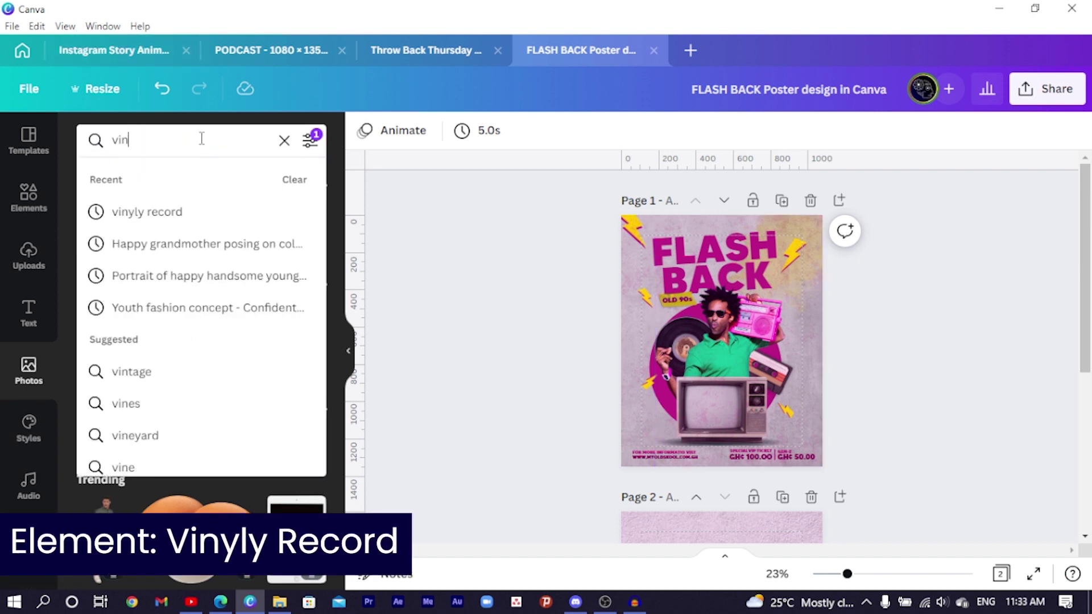
type("y")
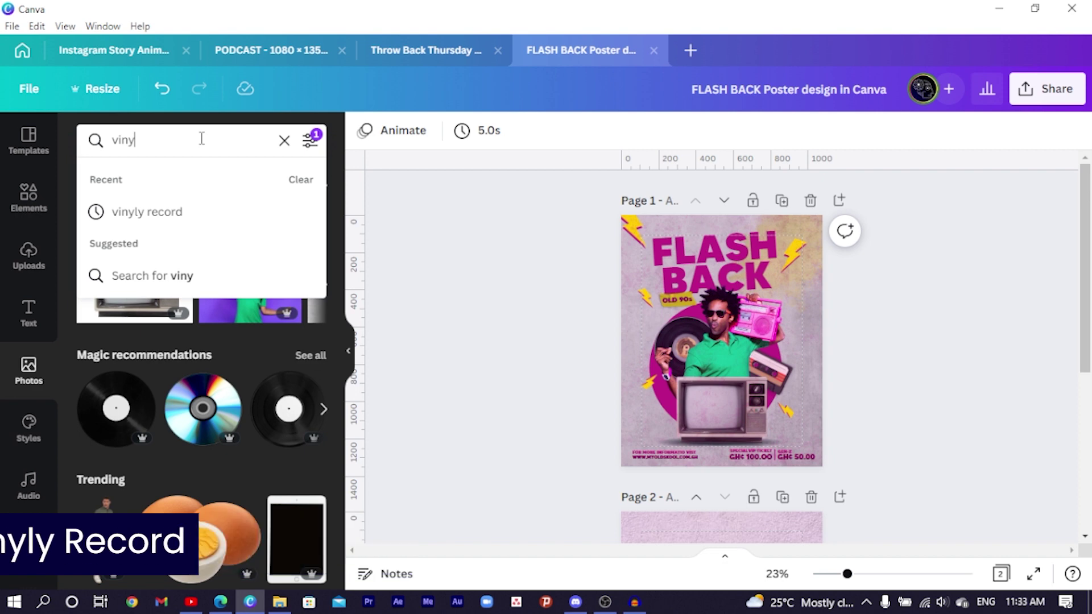
type("ly record")
key("Return")
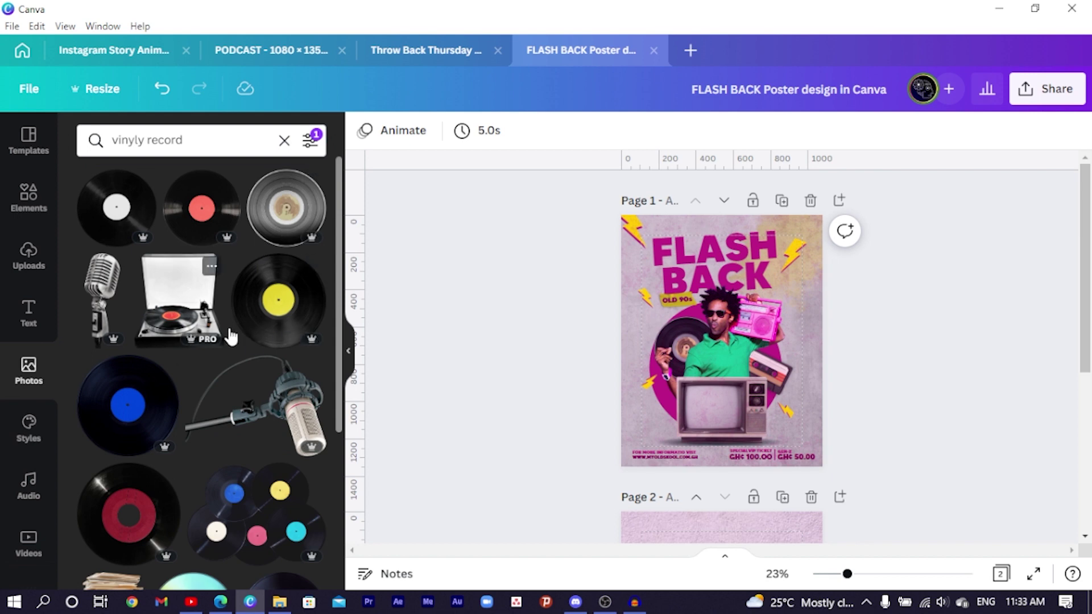
scroll(495, 388, "down", 1)
scroll(495, 387, "down", 4)
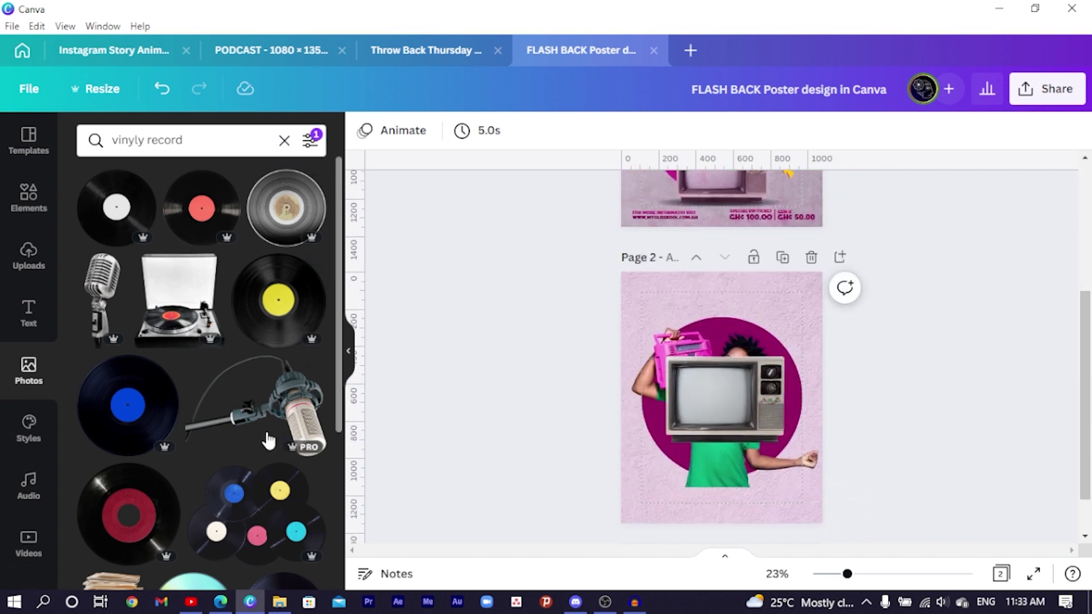
left_click(277, 308)
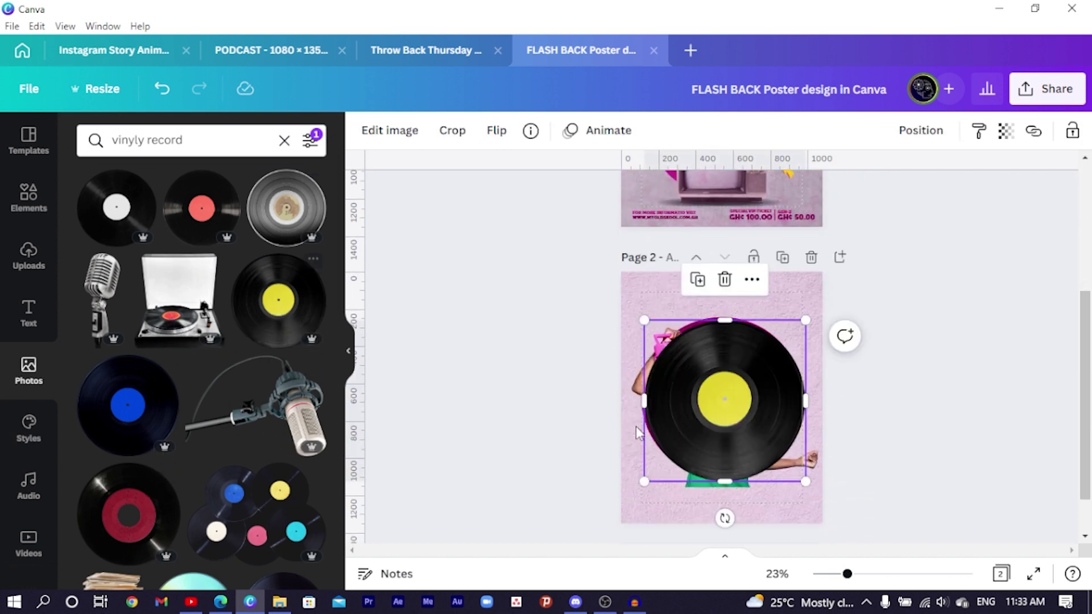
Search the photos for "cassette" and insert the black cassette with a white label
scroll(741, 362, "up", 4)
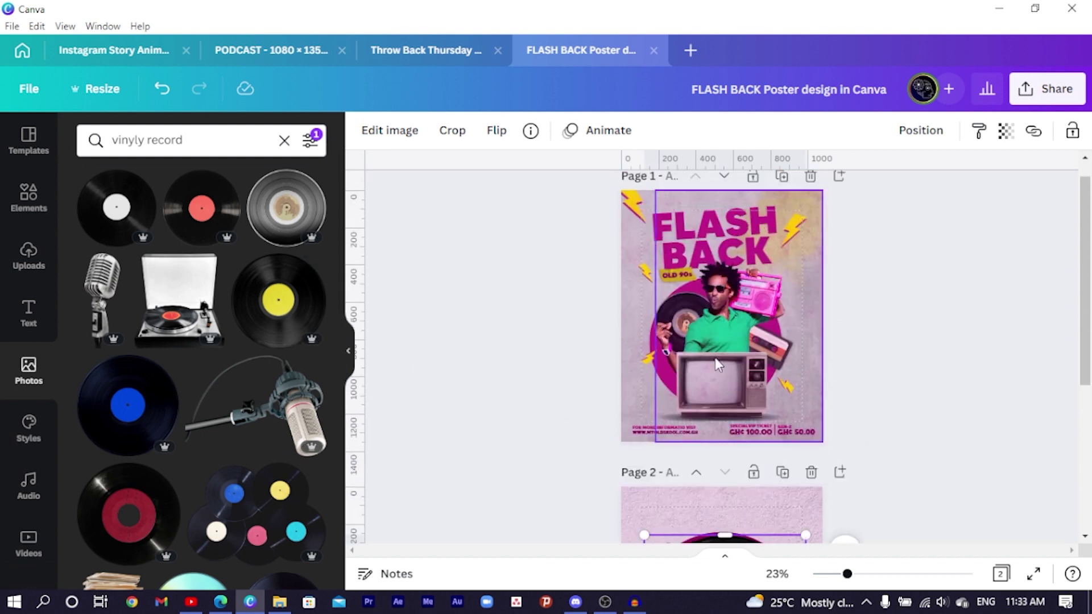
left_click(236, 140)
key("ctrl+a")
type("cassette")
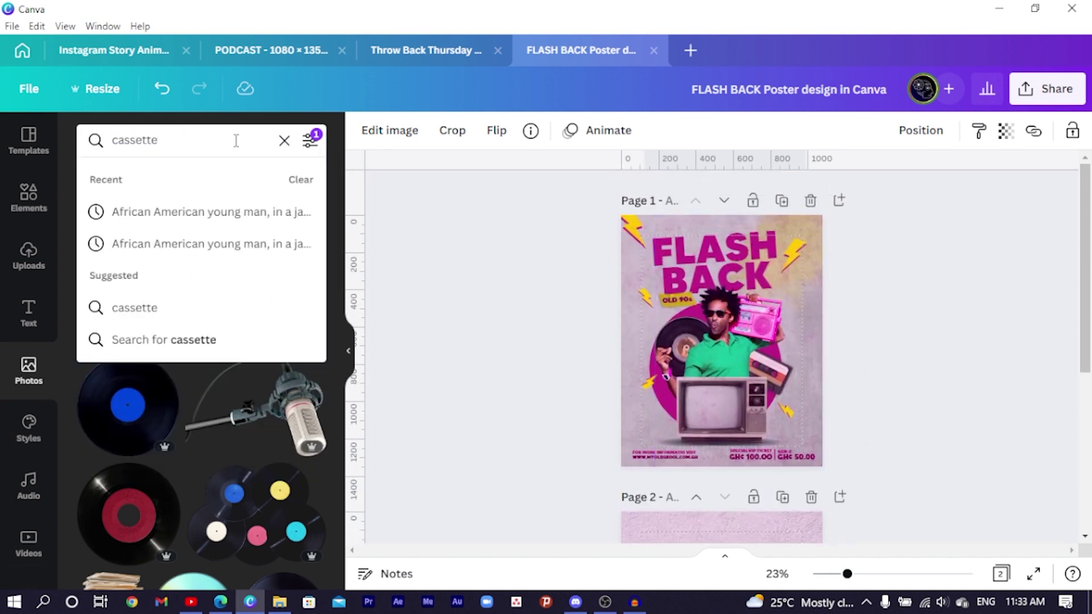
key("Return")
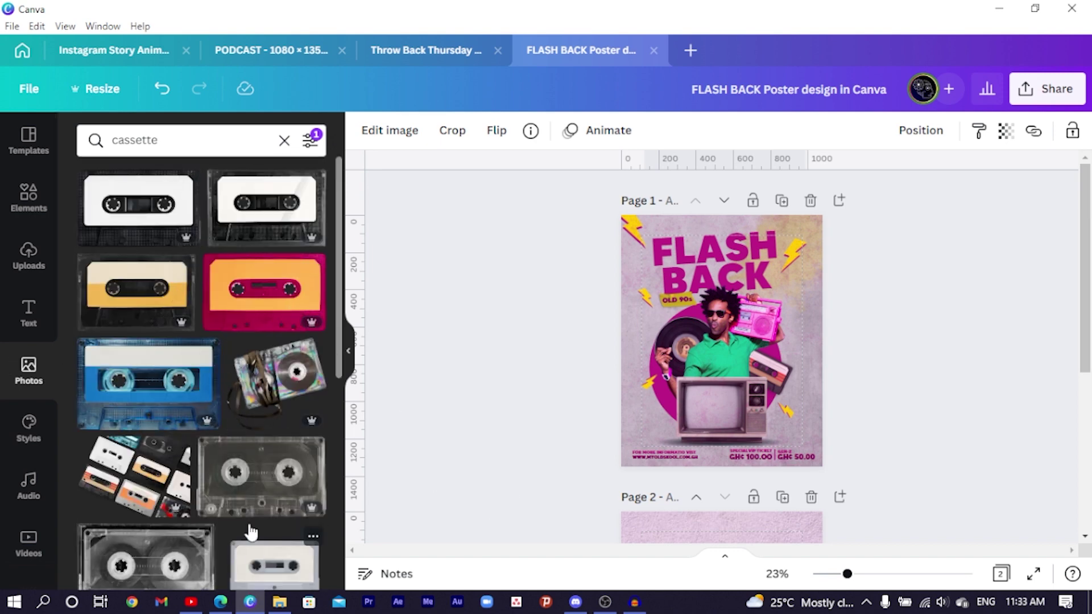
left_click(162, 219)
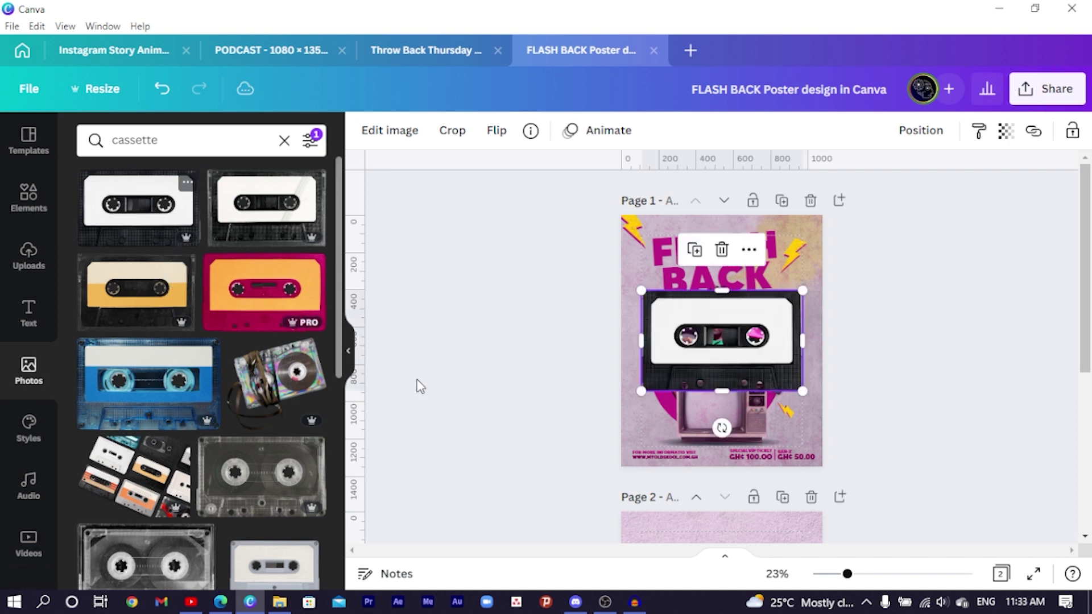
Move the cassette onto page 2 and park it with the vinyl record in the page's upper-right corner, clear of the man
scroll(735, 427, "down", 1)
left_click_drag(756, 288, 758, 434)
left_click_drag(722, 279, 799, 243)
left_click_drag(697, 334, 666, 321)
left_click_drag(787, 438, 840, 268)
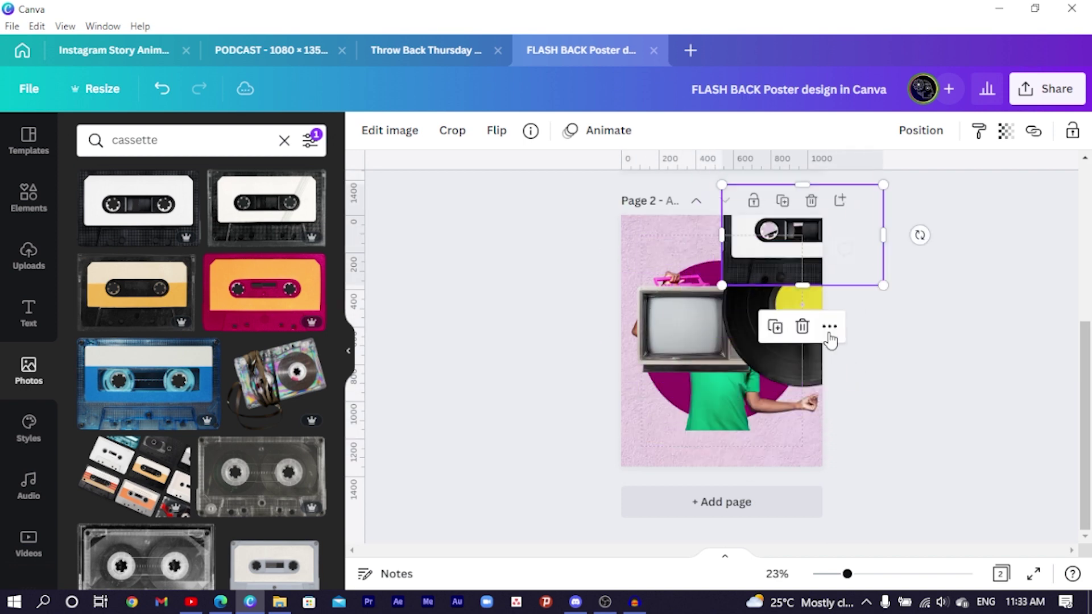
left_click(811, 335)
left_click_drag(811, 335, 820, 276)
Centre the old TV in the lower part of the page over the man's waist, and raise the man slightly
left_click(694, 349)
left_click_drag(694, 348, 719, 428)
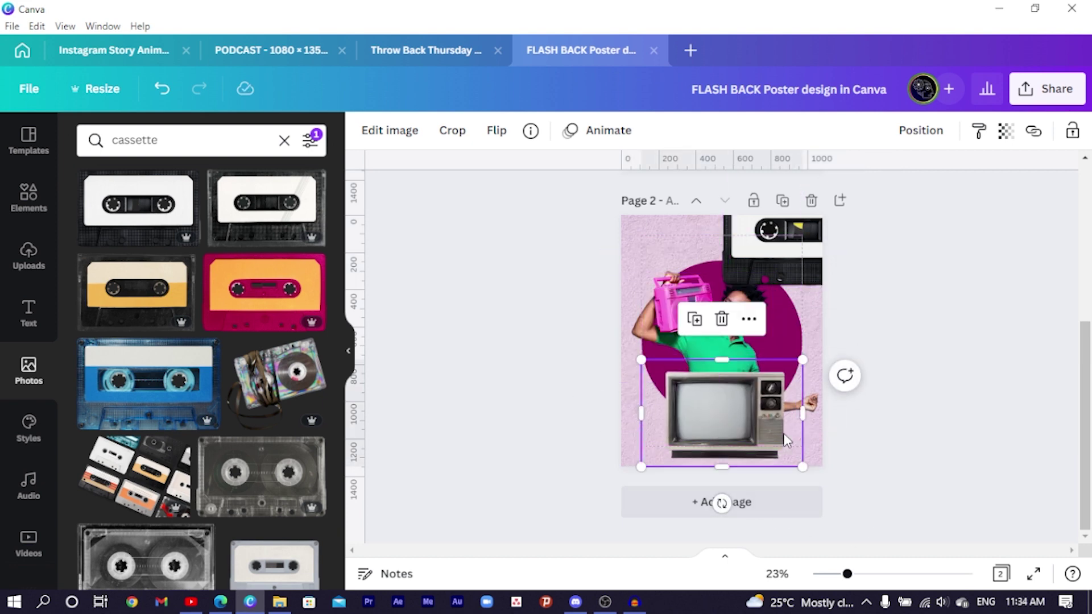
left_click(684, 273)
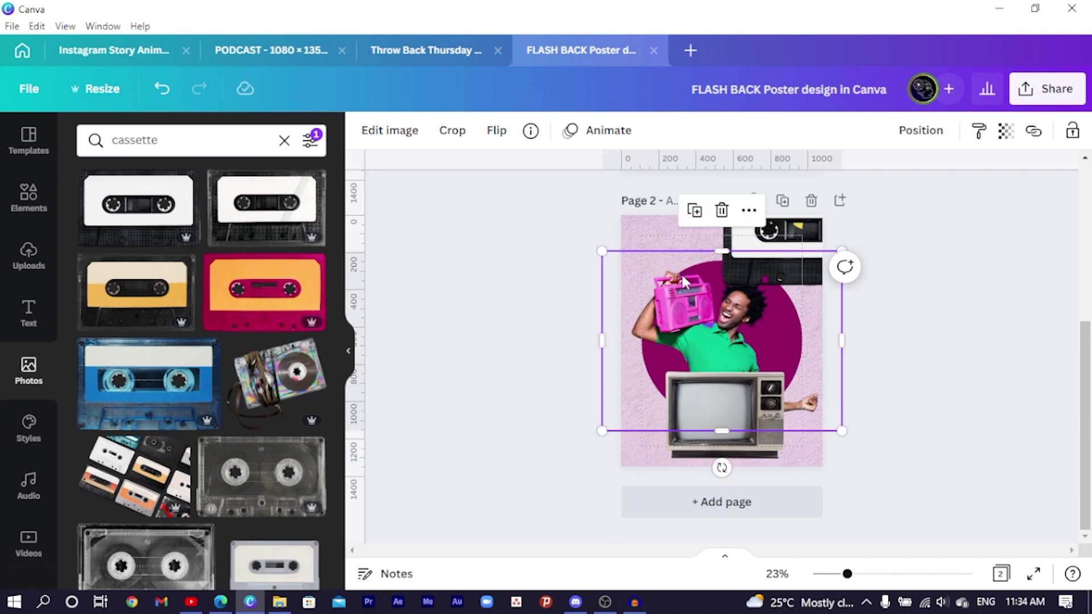
mouse_move(778, 449)
left_mouse_down()
mouse_move(556, 426)
mouse_move(787, 438)
mouse_move(783, 453)
mouse_move(731, 441)
mouse_move(774, 449)
mouse_move(772, 439)
left_mouse_up()
left_click(700, 339)
left_click_drag(698, 333, 697, 323)
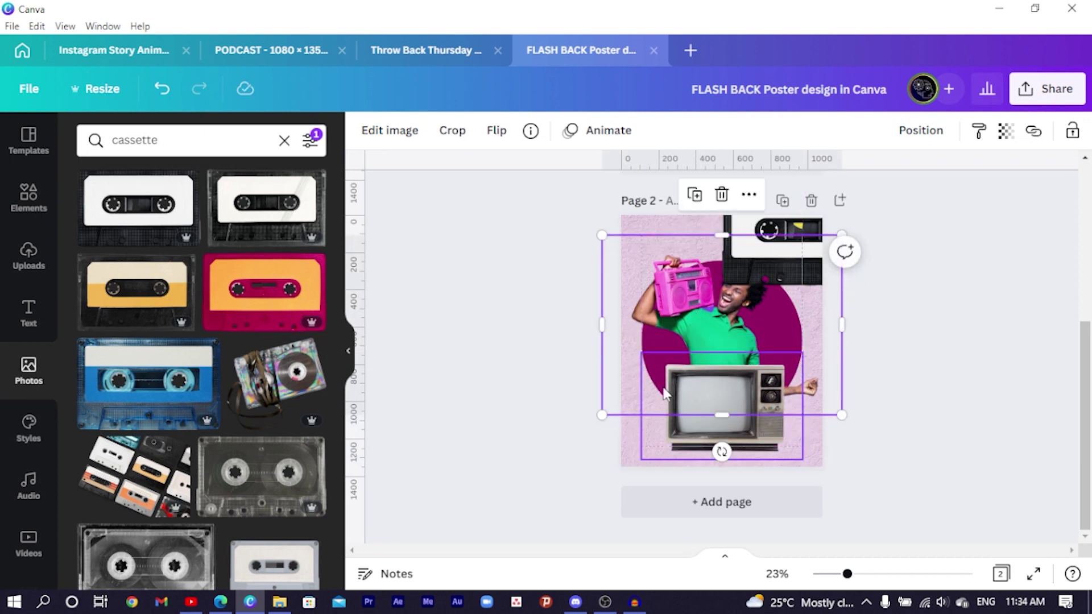
Shrink the purple circle slightly, and scale down and tilt the cassette beside the man's shoulder, on the right of the circle
left_click(650, 340)
left_click_drag(646, 425, 648, 416)
left_click(507, 394)
left_click_drag(746, 269, 769, 380)
left_click_drag(793, 287, 784, 297)
Shrink the vinyl record, place it over the circle's left edge and send it backward behind the man and the TV
left_click_drag(823, 233, 658, 365)
left_click_drag(575, 434, 614, 393)
left_click_drag(655, 364, 673, 358)
right_click(674, 352)
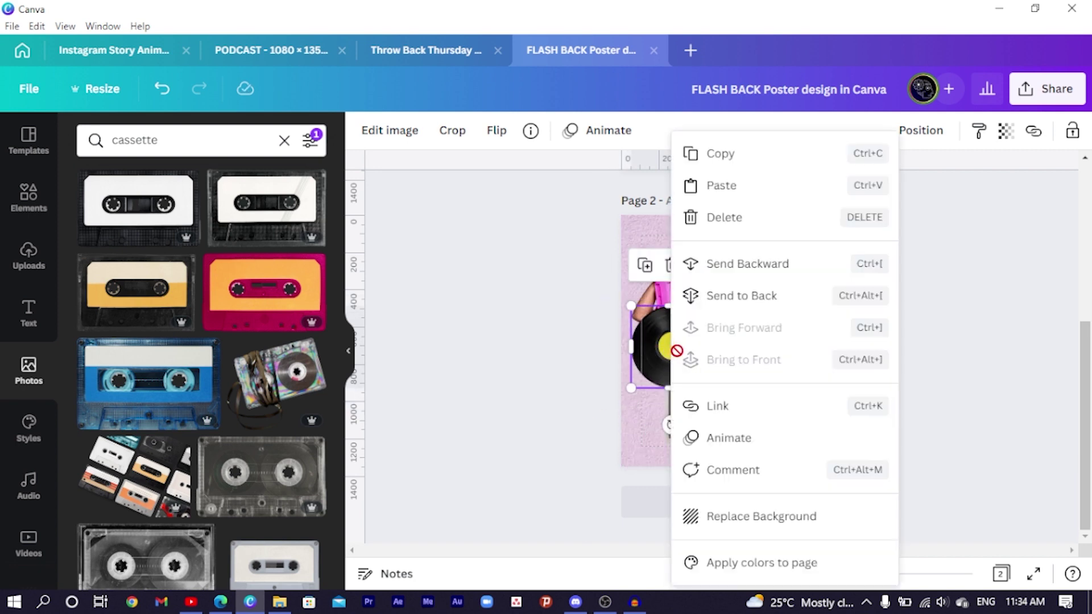
left_click(733, 265)
key("ctrl+bracketleft")
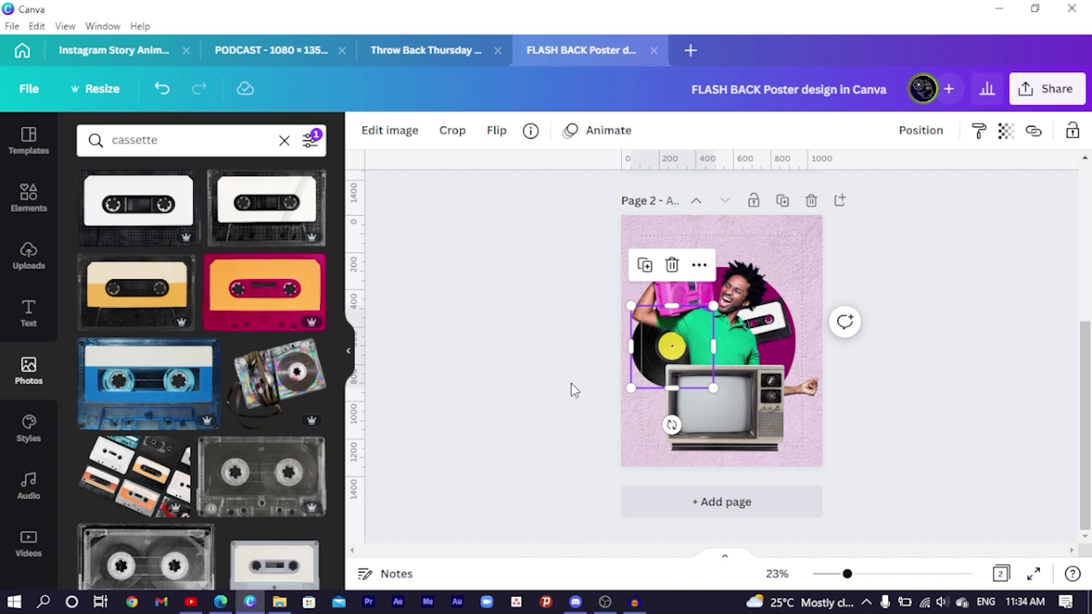
left_click(522, 341)
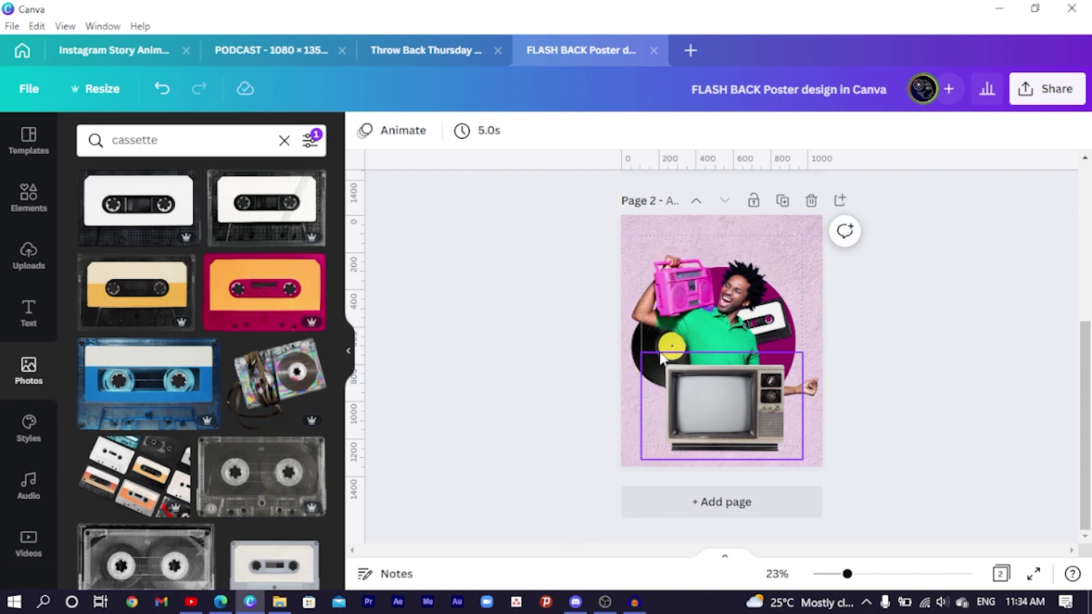
Rotate the cassette so it tilts clockwise like the one on the finished poster on page 1
left_click(771, 327)
left_click(771, 327, "ctrl")
scroll(696, 365, "up", 5)
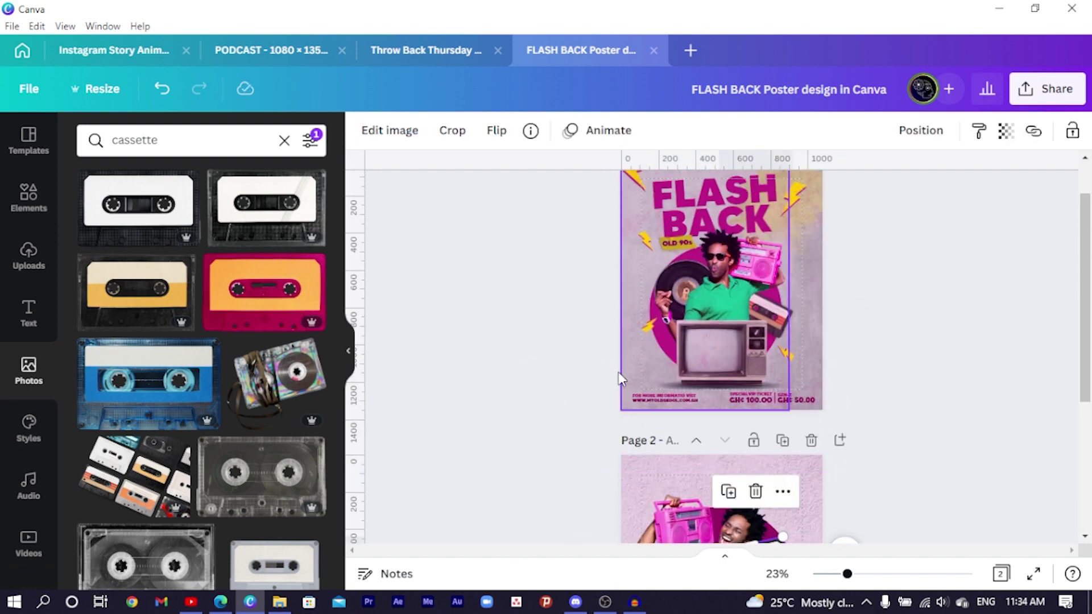
scroll(717, 314, "down", 5)
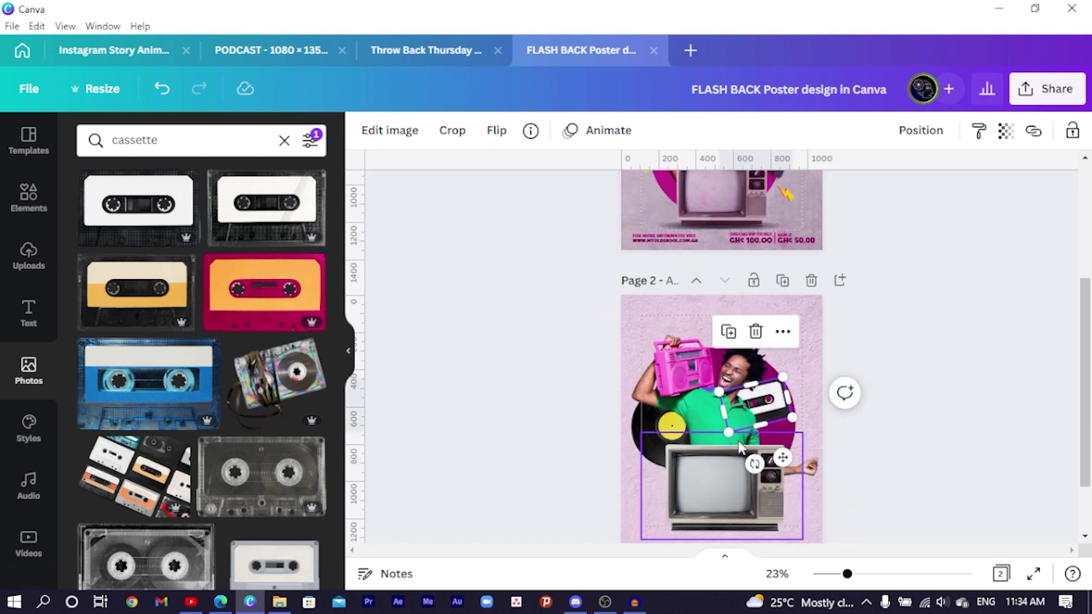
left_click_drag(753, 462, 730, 458)
Crop both sides of the boombox man photo so its frame matches the page width
left_click(677, 392)
left_click_drag(843, 401, 828, 403)
left_click_drag(626, 383, 621, 382)
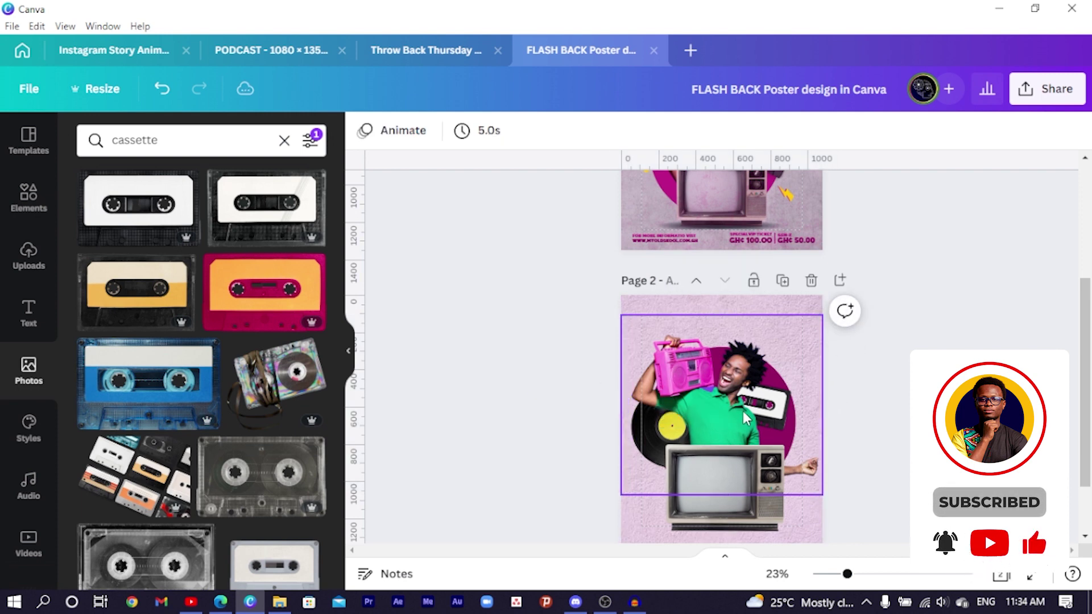
Move the cassette slightly down and outward from the man's shoulder, over the circle's right edge
left_click(775, 409)
left_click(775, 410)
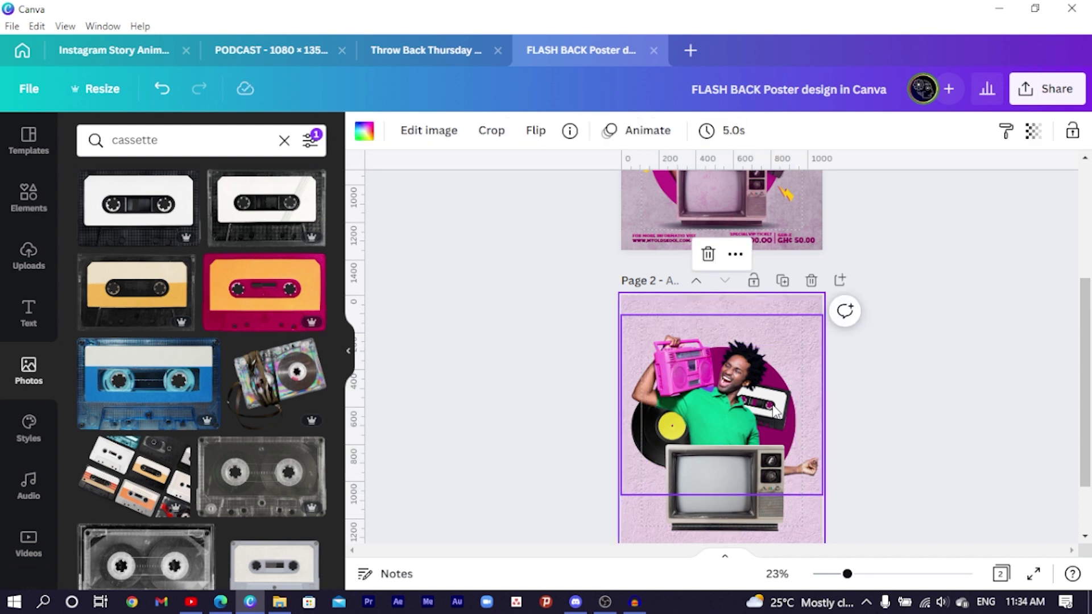
left_click(775, 410)
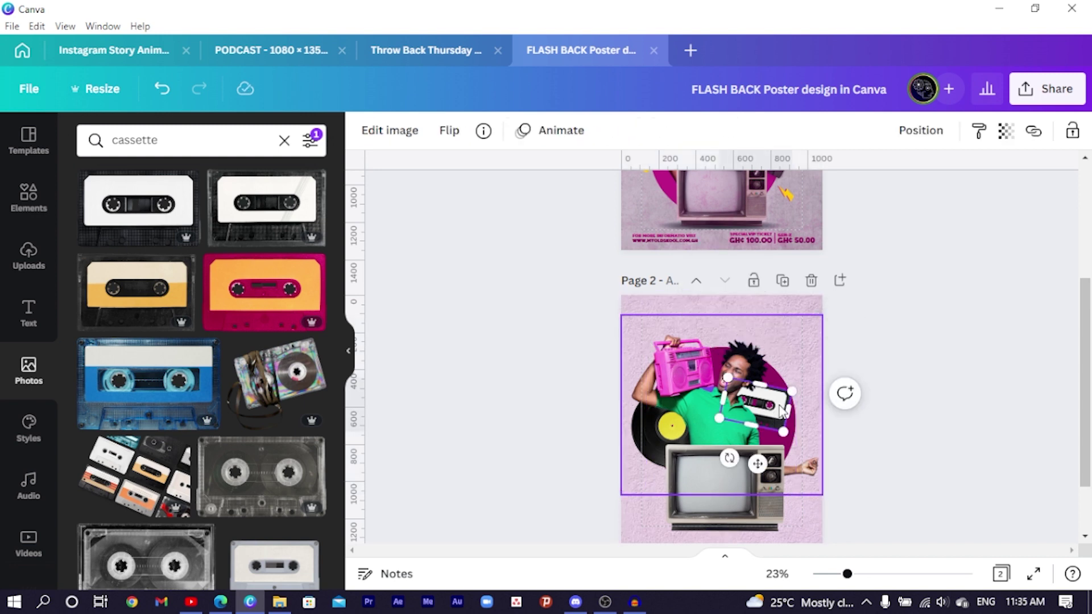
left_click_drag(788, 391, 785, 392)
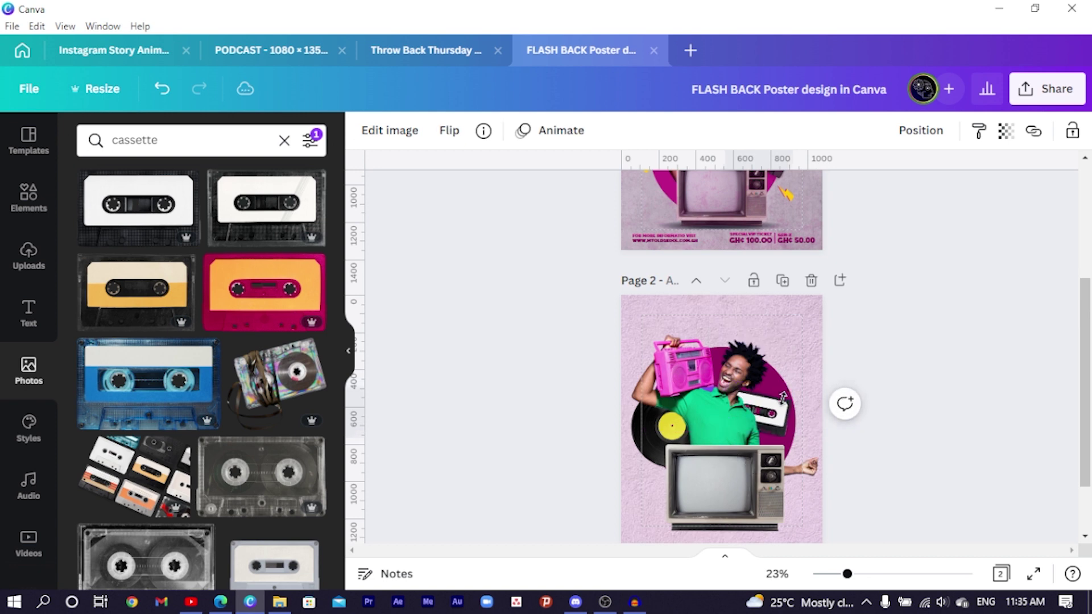
key("shift+Down")
key("shift+Right")
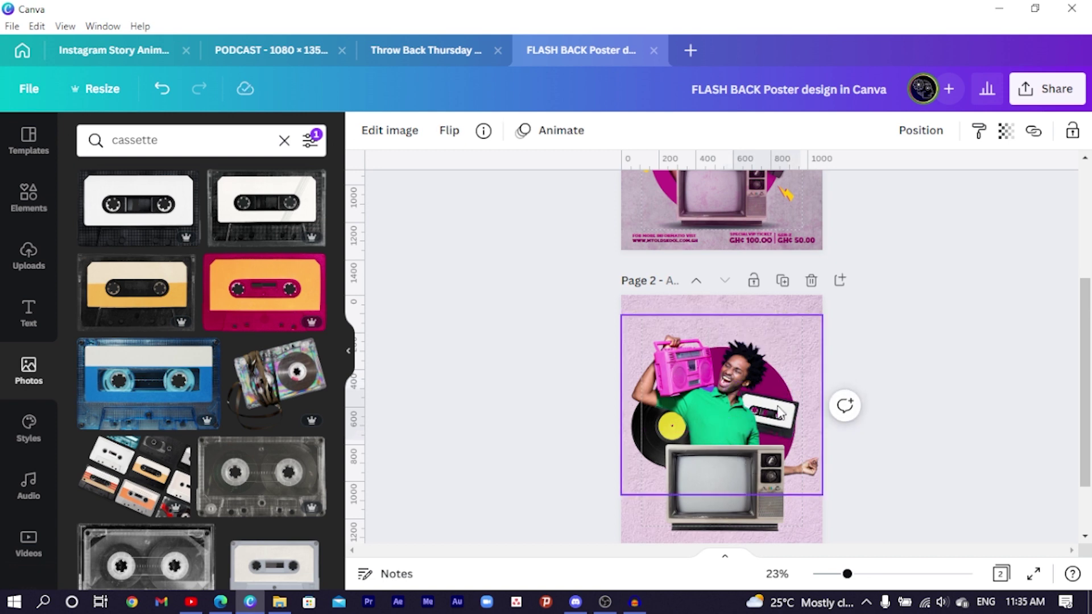
scroll(653, 438, "down", 3)
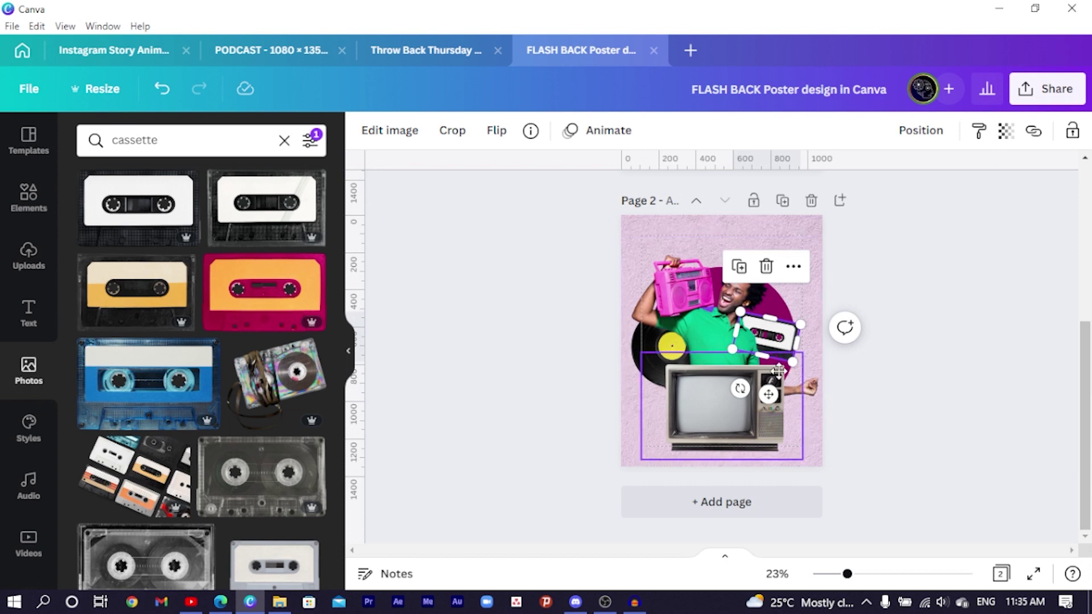
left_click(540, 400)
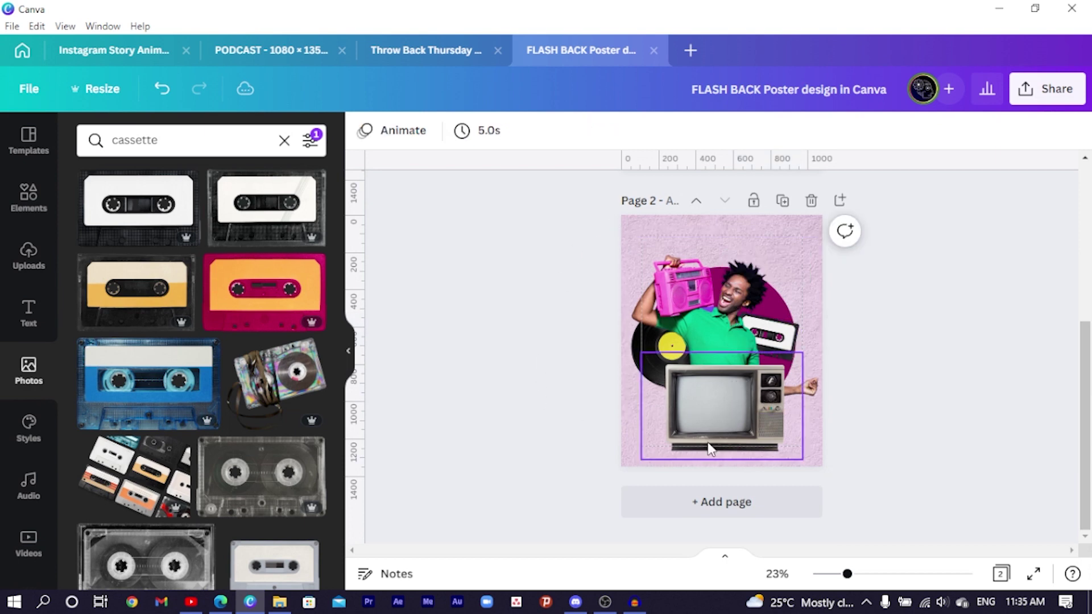
Set the old TV image's tint to -100
left_click(745, 420)
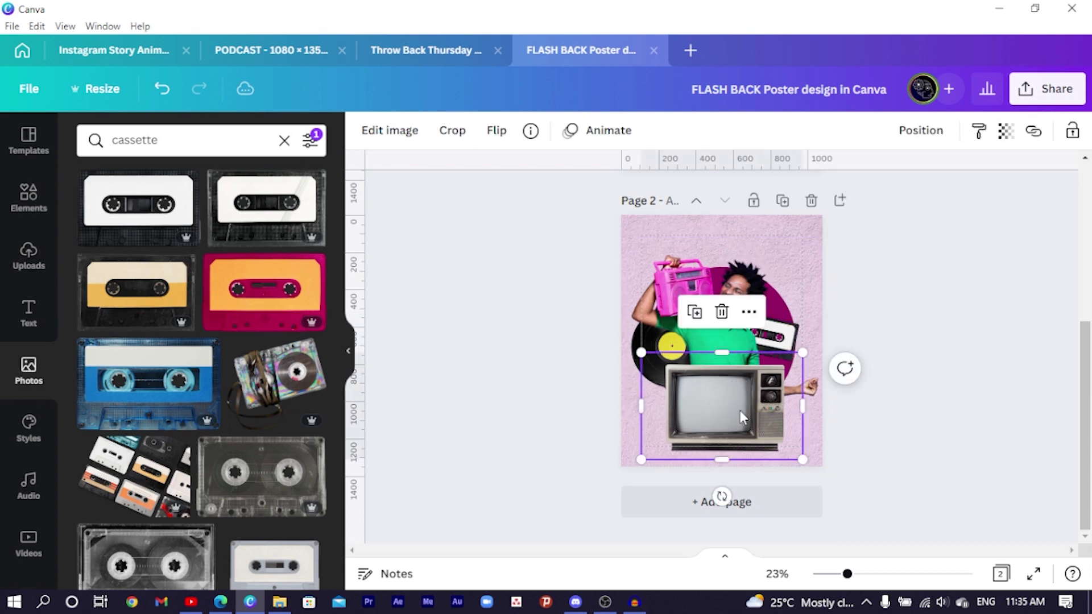
left_click(391, 132)
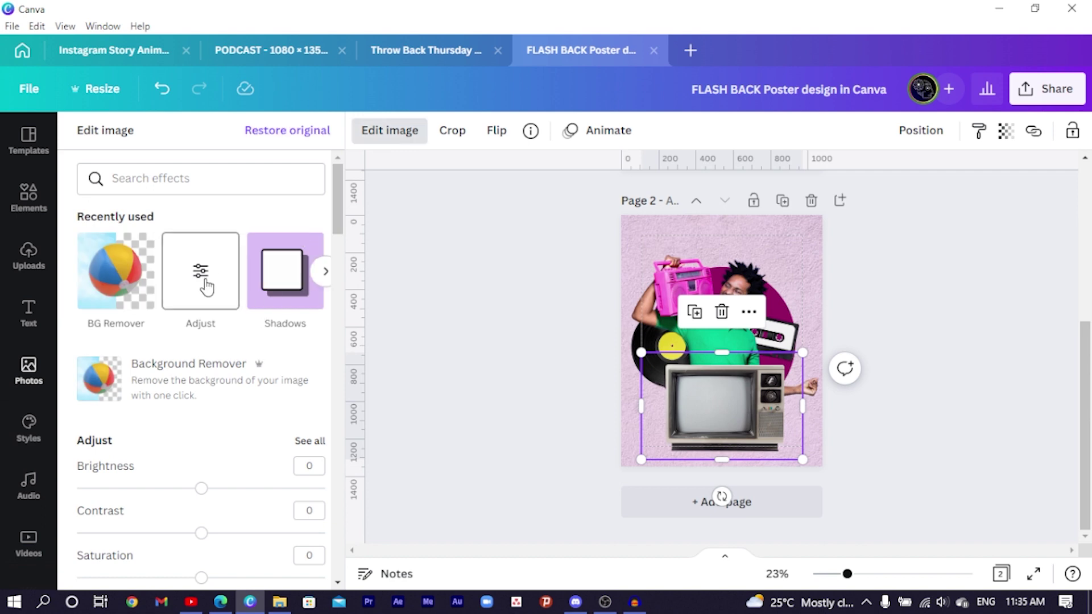
left_click(205, 286)
scroll(200, 287, "down", 4)
scroll(198, 273, "up", 2)
left_click_drag(203, 263, 38, 291)
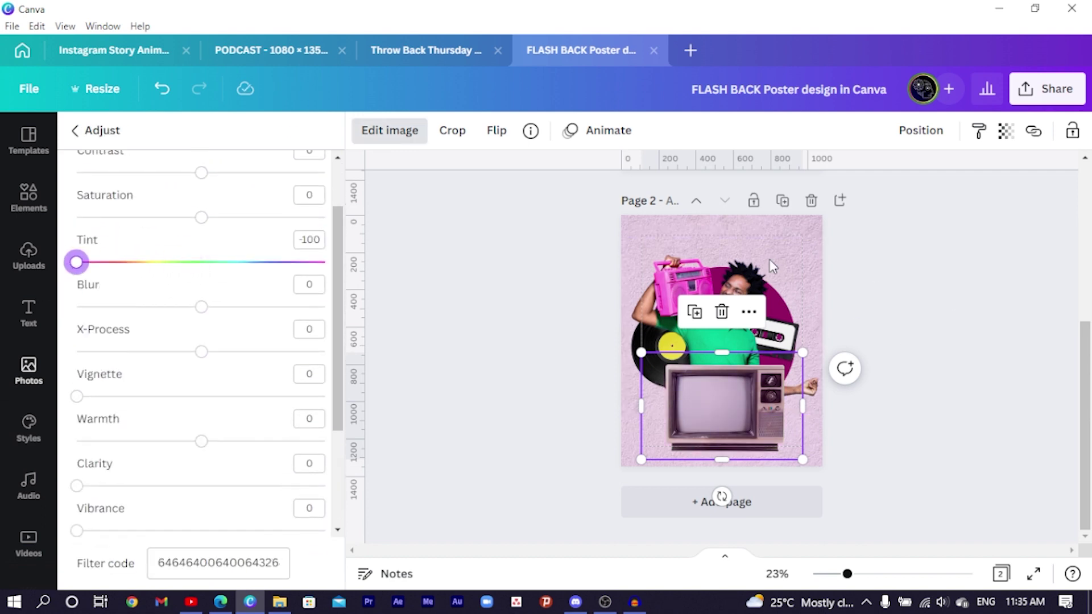
Set the tint of the boombox man, the cassette and the vinyl record images to -100
left_click(708, 336)
left_click_drag(201, 262, 43, 267)
left_click(786, 341)
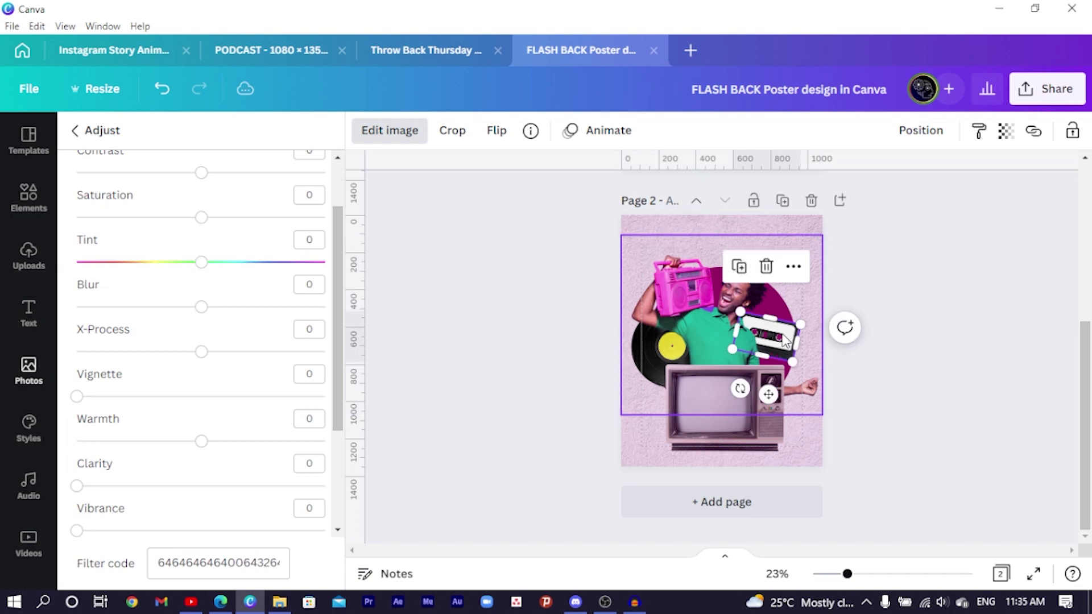
left_click_drag(201, 262, 34, 296)
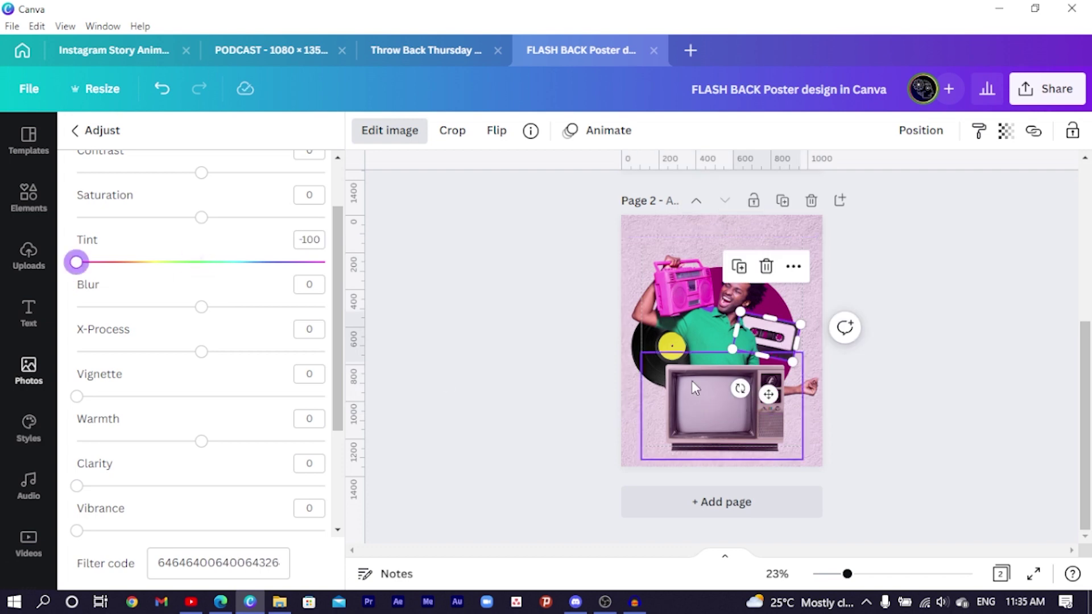
left_click(658, 351)
left_click(660, 350)
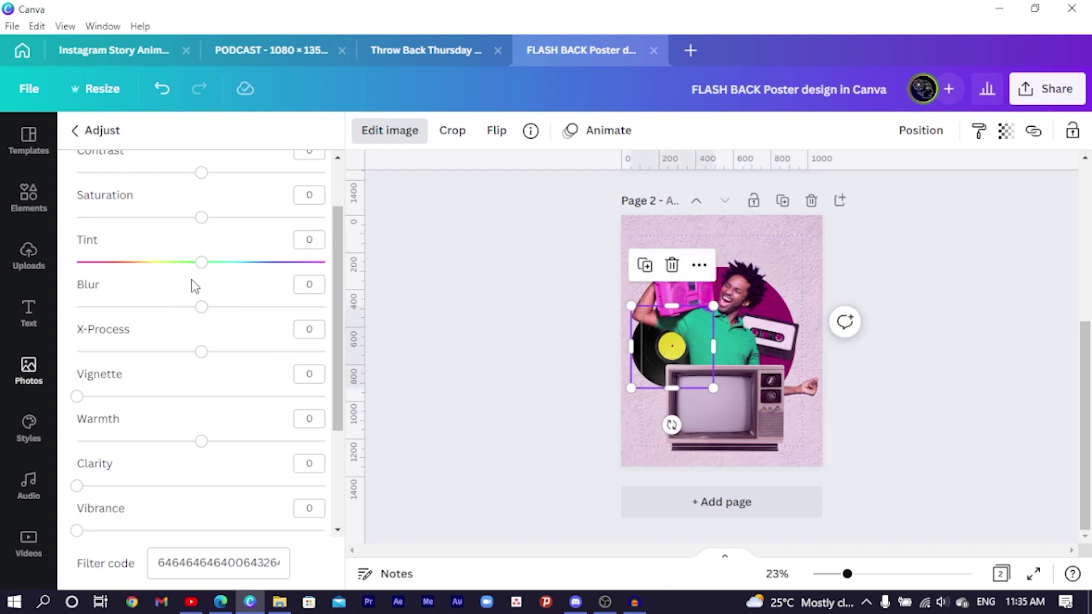
left_click_drag(202, 263, 36, 294)
left_click(528, 380)
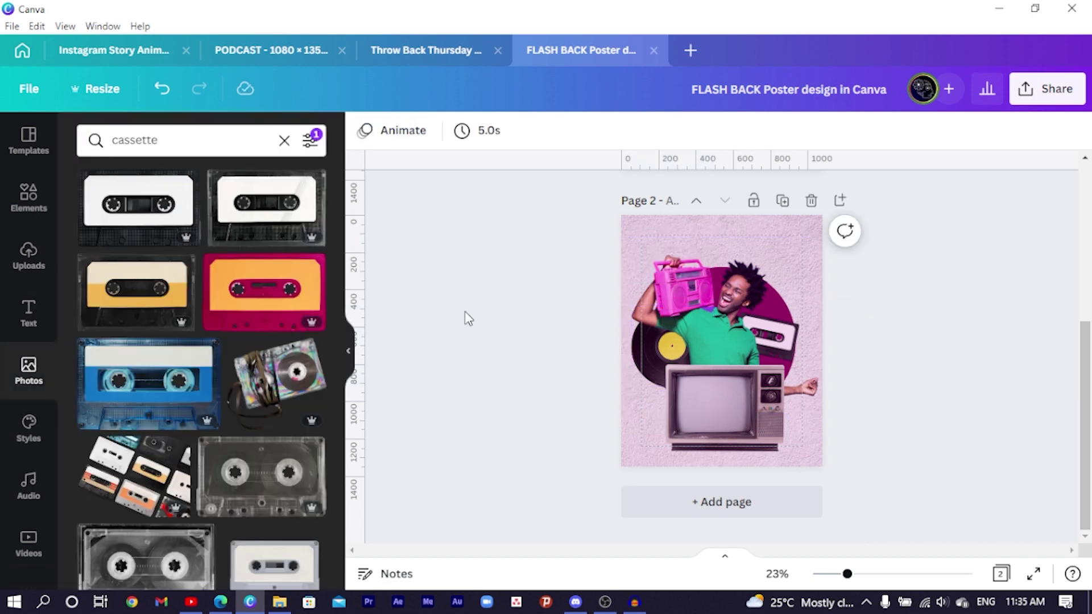
Select the whole collage of man, TV, record, cassette and circle, and scale it down slightly, centred on the page
left_click_drag(572, 230, 802, 455)
left_click(571, 419)
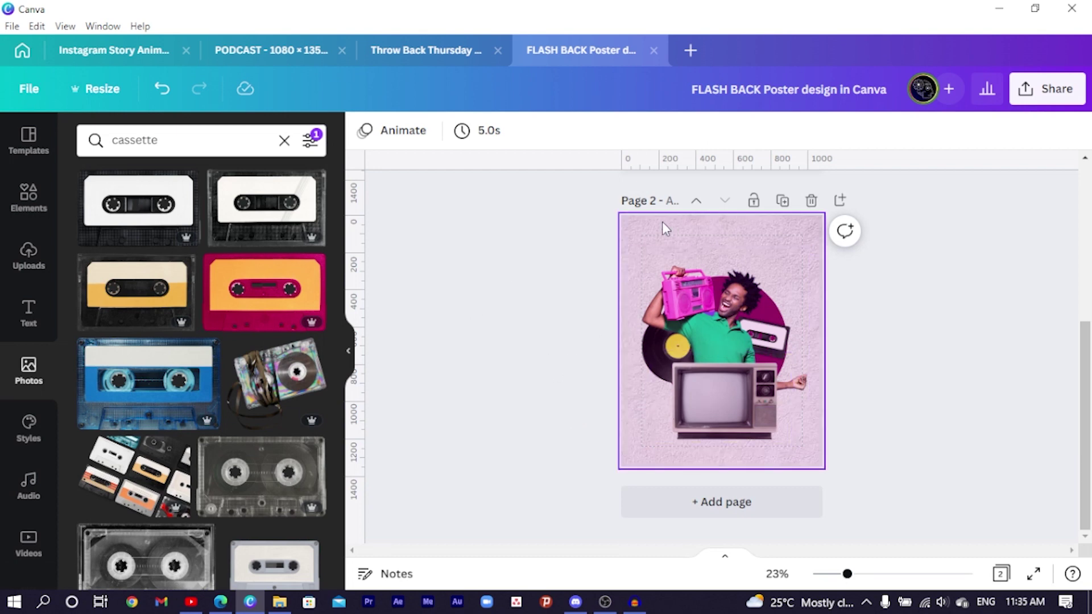
Add a FLASH title in MADE TOMMY Black near the top of the poster and enlarge it to size 200
key("t")
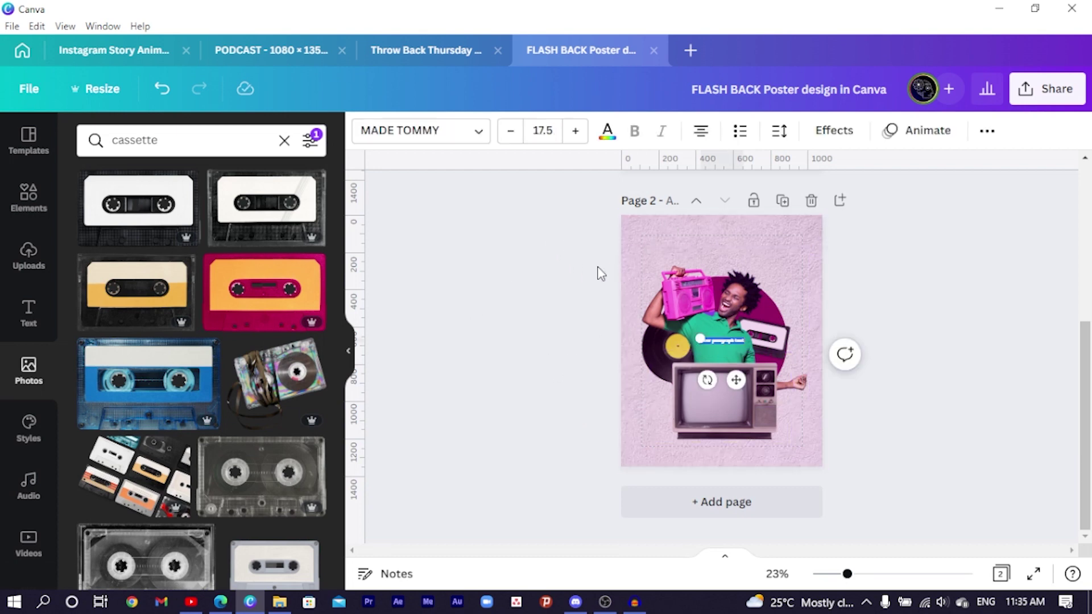
left_click_drag(736, 380, 699, 276)
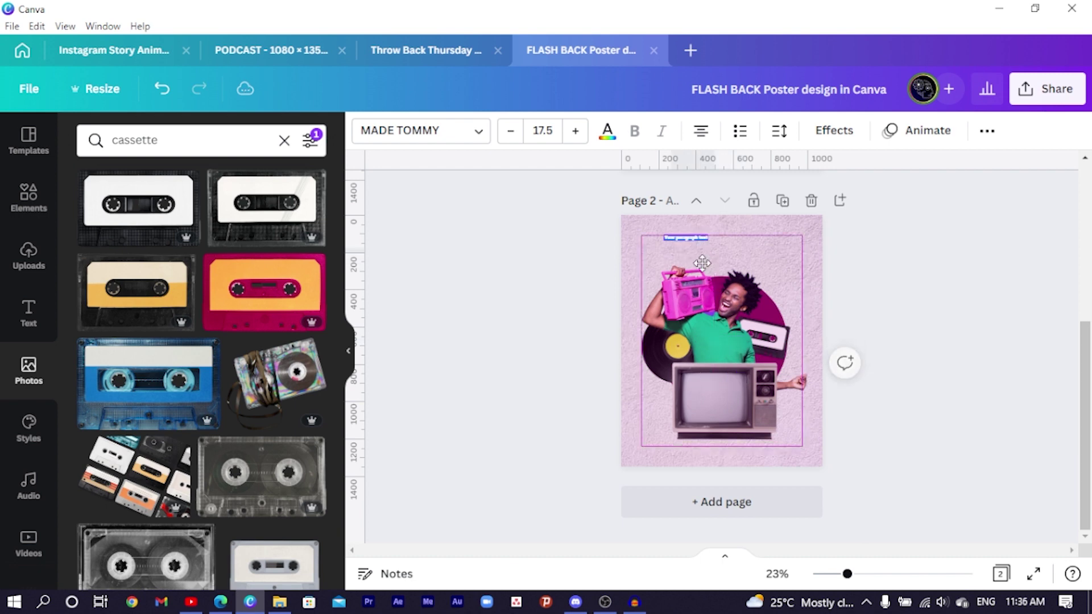
left_click(392, 134)
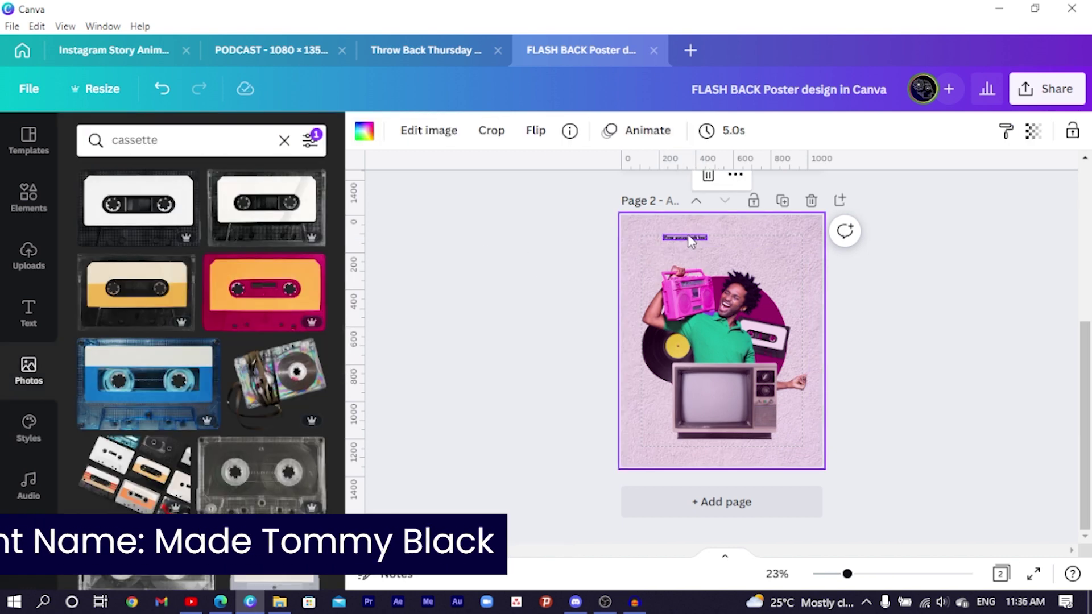
left_click(687, 235)
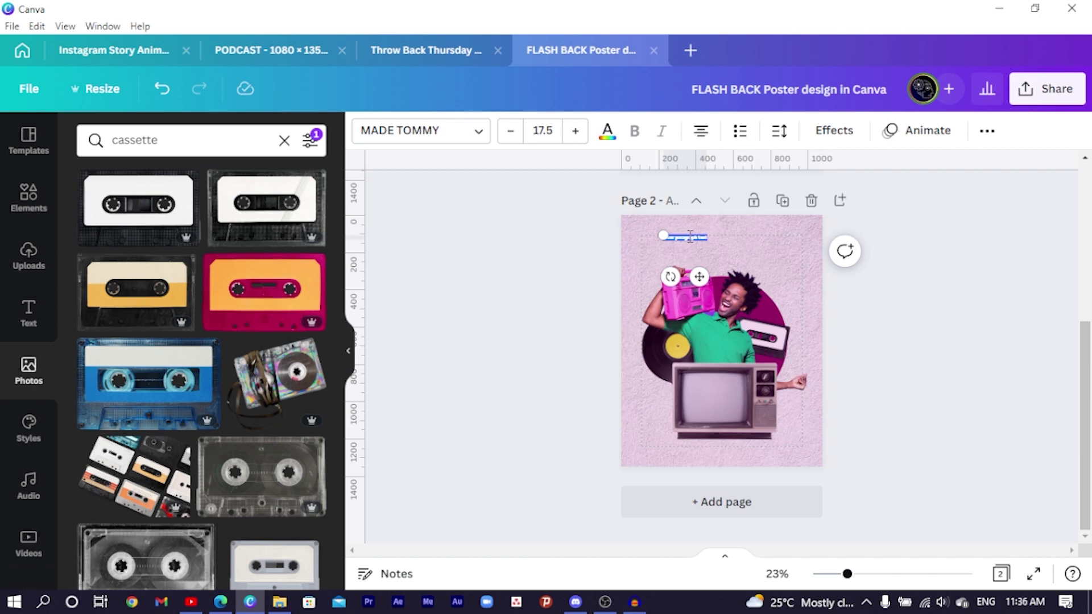
key("BackSpace")
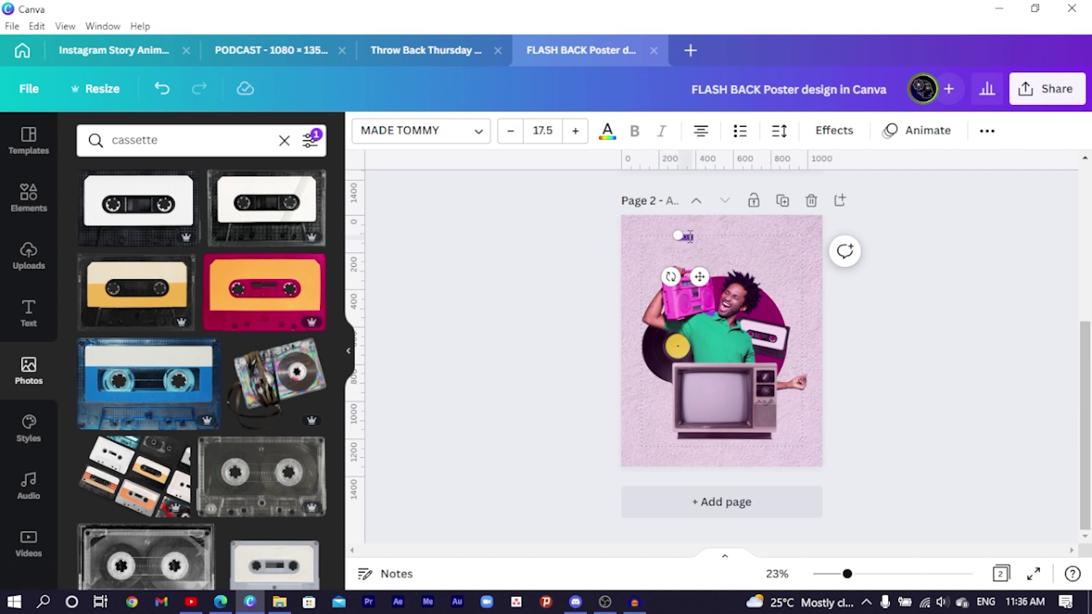
left_click_drag(676, 235, 752, 284)
left_click(674, 243)
Duplicate the FLASH title below itself, change the copy to BACK, and enlarge it to size 231 to match the width of FLASH
key("ctrl+d")
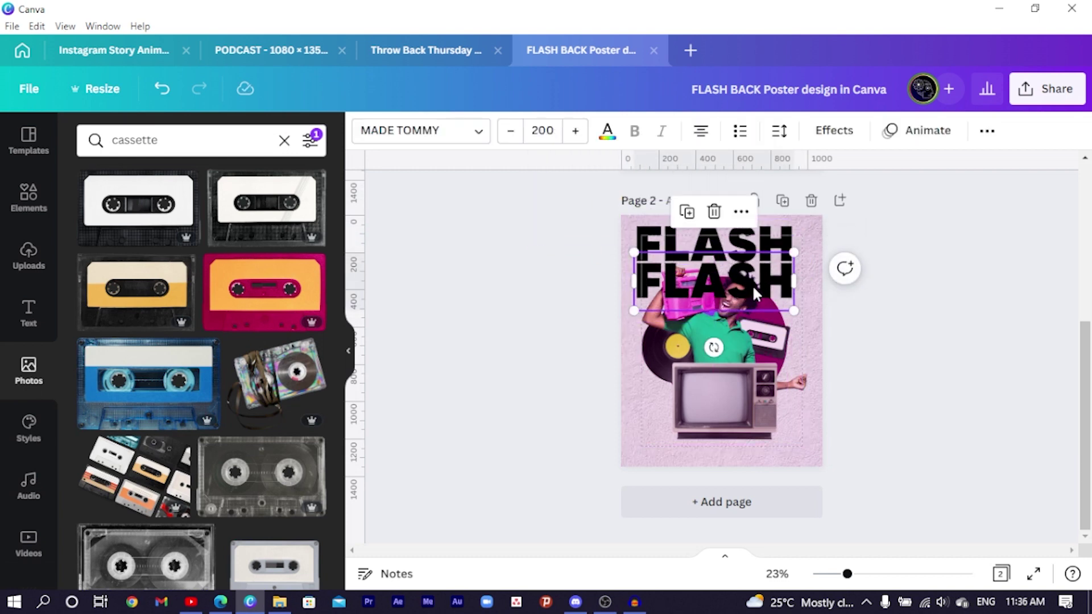
double_click(752, 284)
type("BACK")
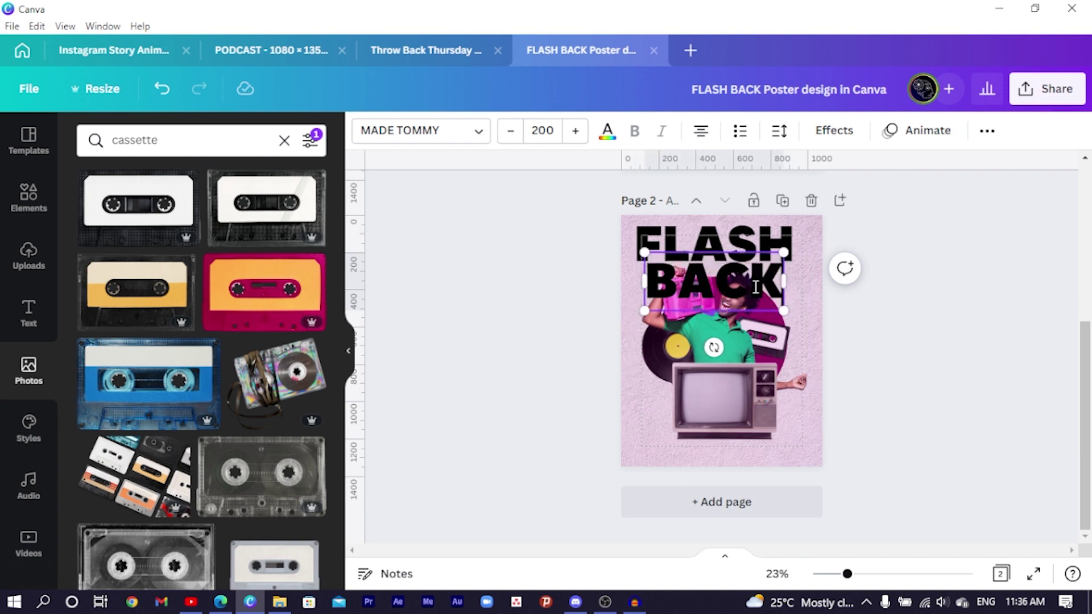
left_click_drag(644, 311, 634, 314)
left_click(486, 319)
left_click(667, 283)
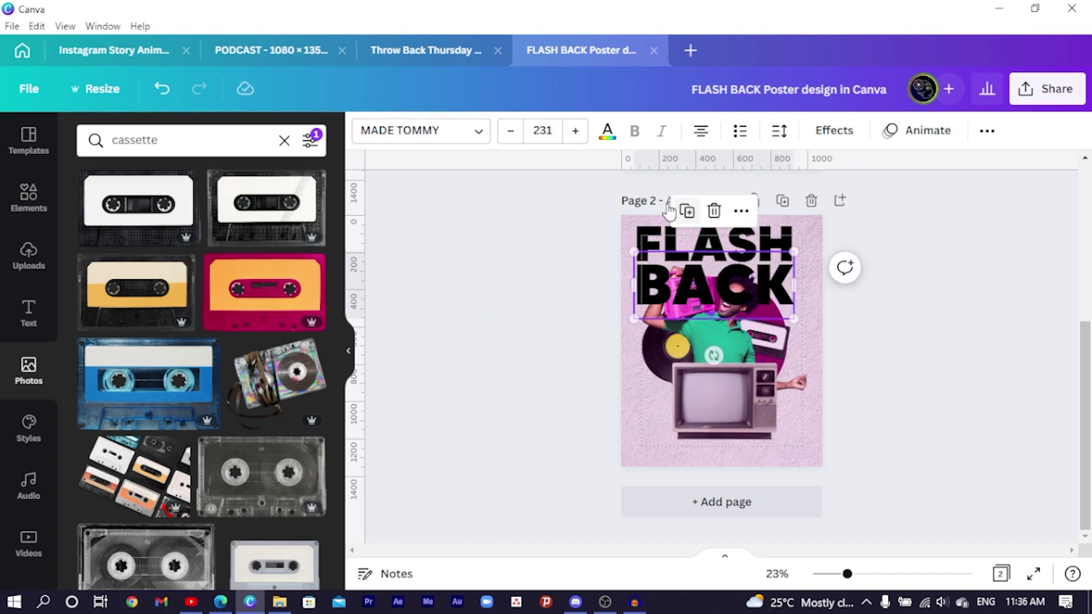
left_click(583, 348)
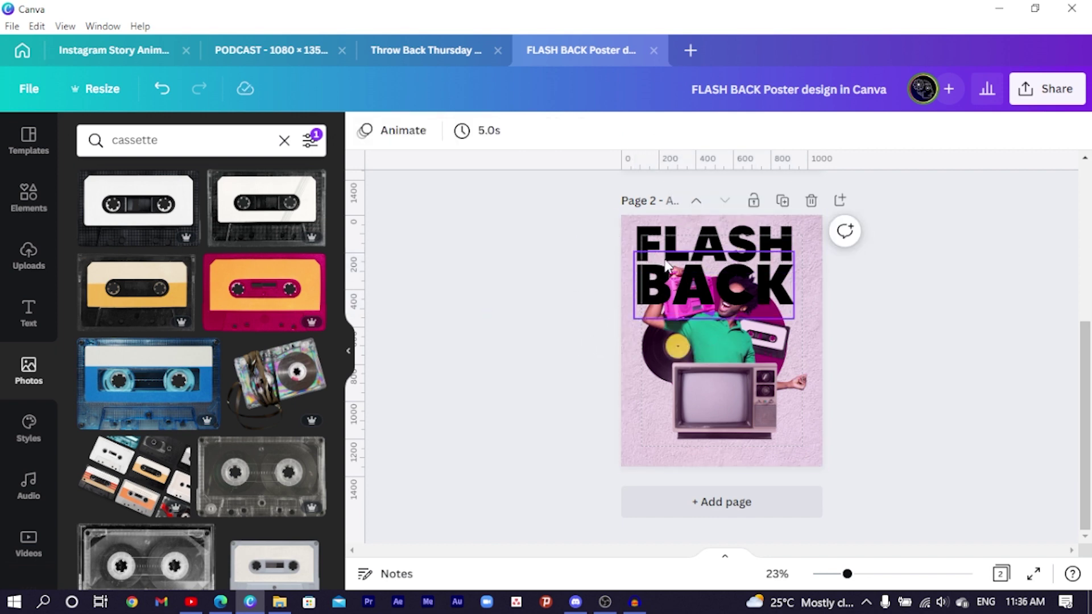
Scale the FLASH and BACK words down together above the collage and colour both dark magenta #940b62
left_click(669, 280)
left_click(648, 241, "shift")
left_click_drag(635, 320, 704, 287)
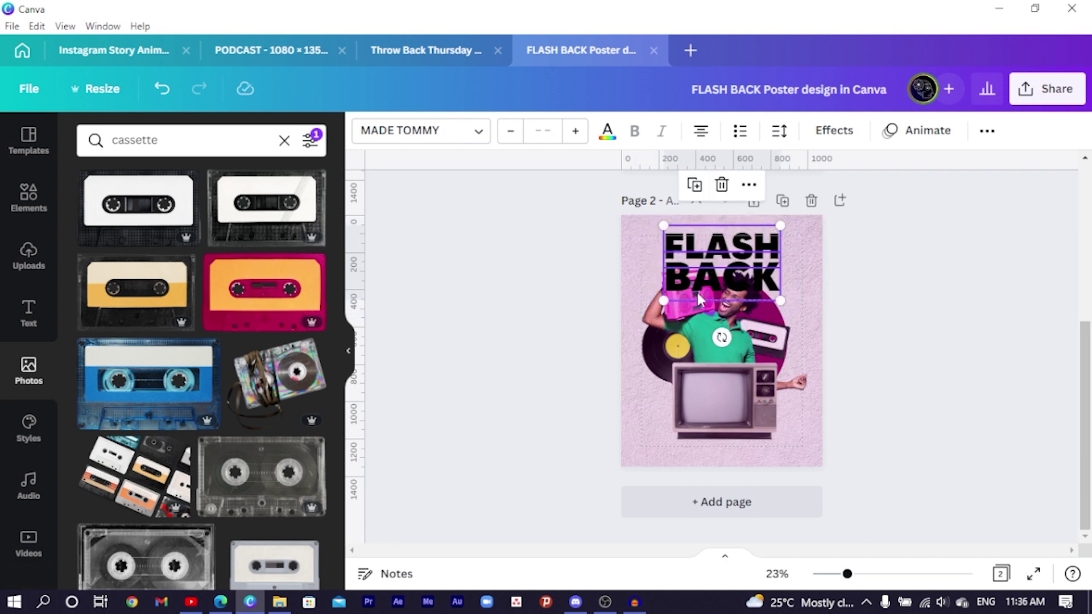
left_click(606, 134)
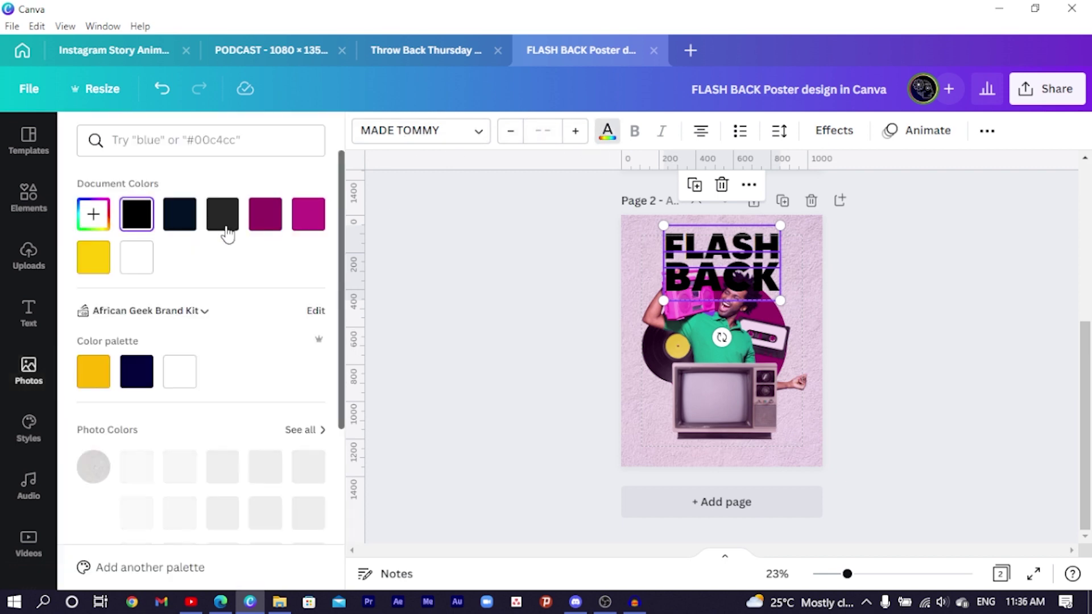
left_click(271, 222)
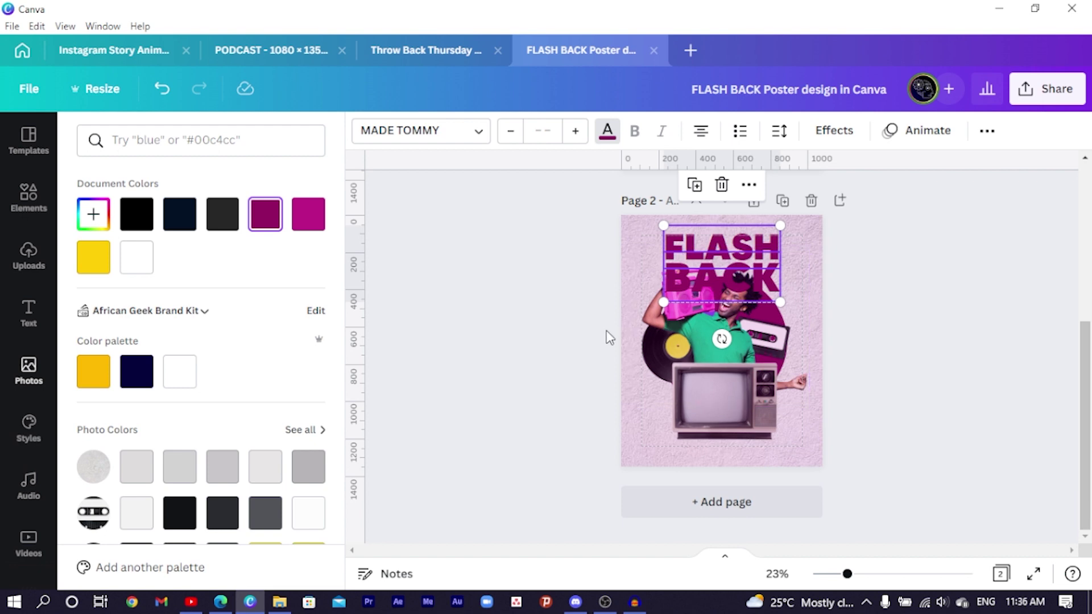
left_click(560, 334)
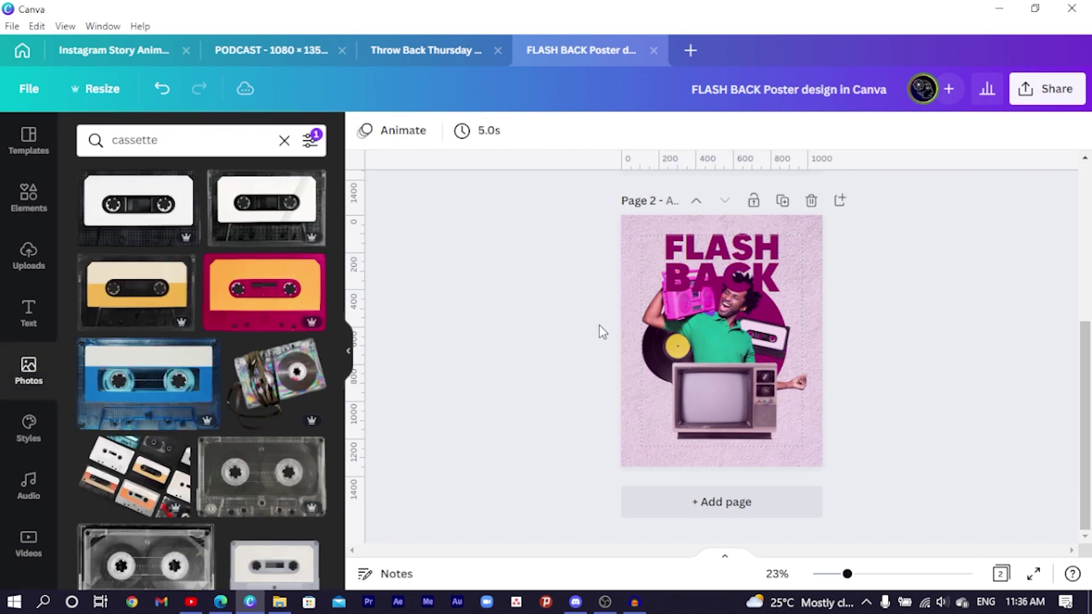
Move the whole collage of man, TV, record, cassette and circle down to make room for the title
left_click_drag(607, 324, 862, 462)
key("shift+Down")
key("shift+Down")
key("shift+Down")
key("shift+Down")
key("shift+Down")
key("shift+Down")
key("shift+Down")
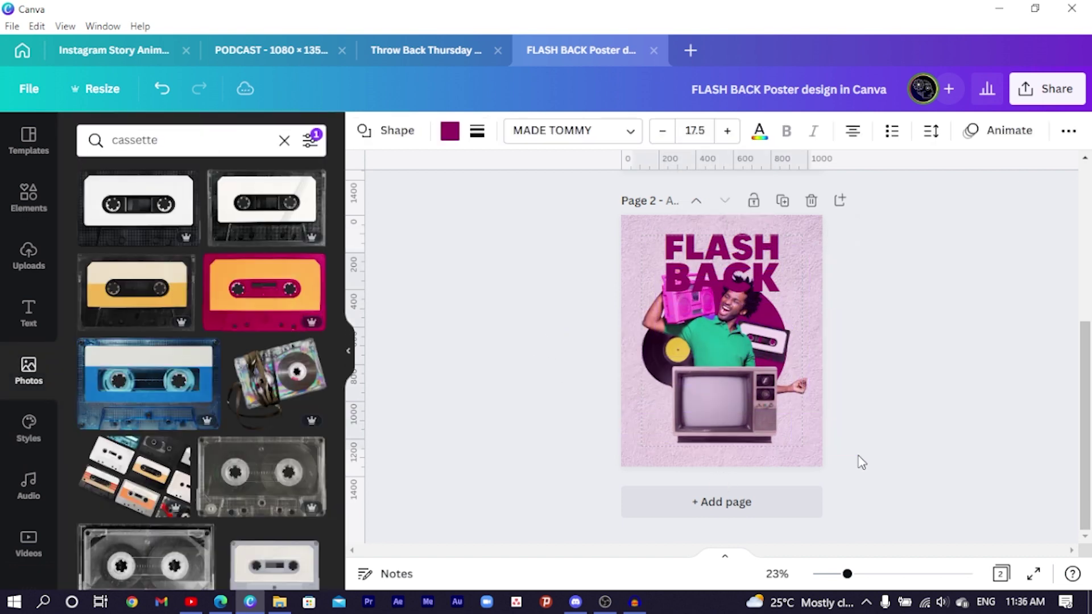
Tilt the FLASH and BACK words together slightly counter-clockwise and adjust their size
left_click(735, 251)
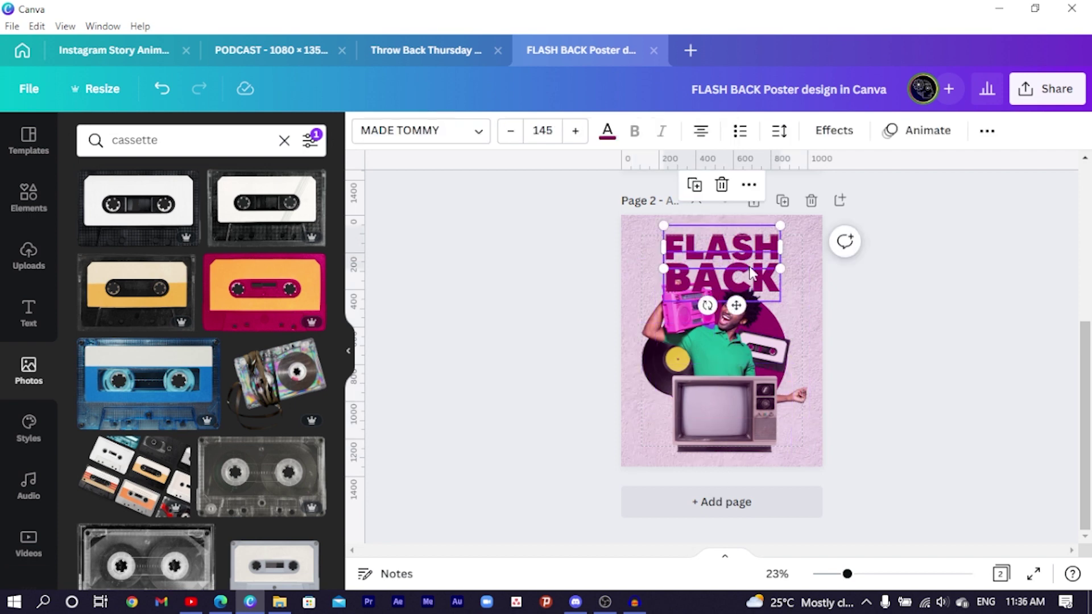
left_click(746, 264, "shift")
left_click_drag(722, 339, 729, 344)
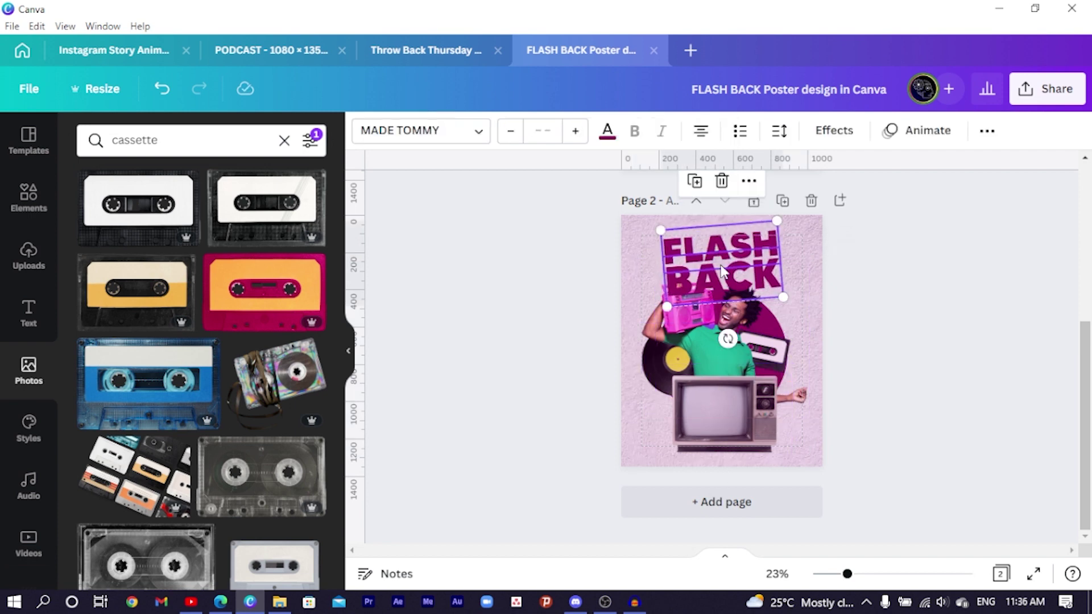
left_click_drag(667, 306, 682, 272)
Scale the collage below the title down slightly, keeping it centred on the page, and realign the tilted title above it
left_click_drag(599, 321, 829, 448)
left_click_drag(813, 265, 796, 301)
left_click_drag(688, 353, 695, 353)
left_click(592, 329)
left_click_drag(612, 221, 655, 307)
left_click(744, 180)
left_click(777, 370)
left_click(545, 340)
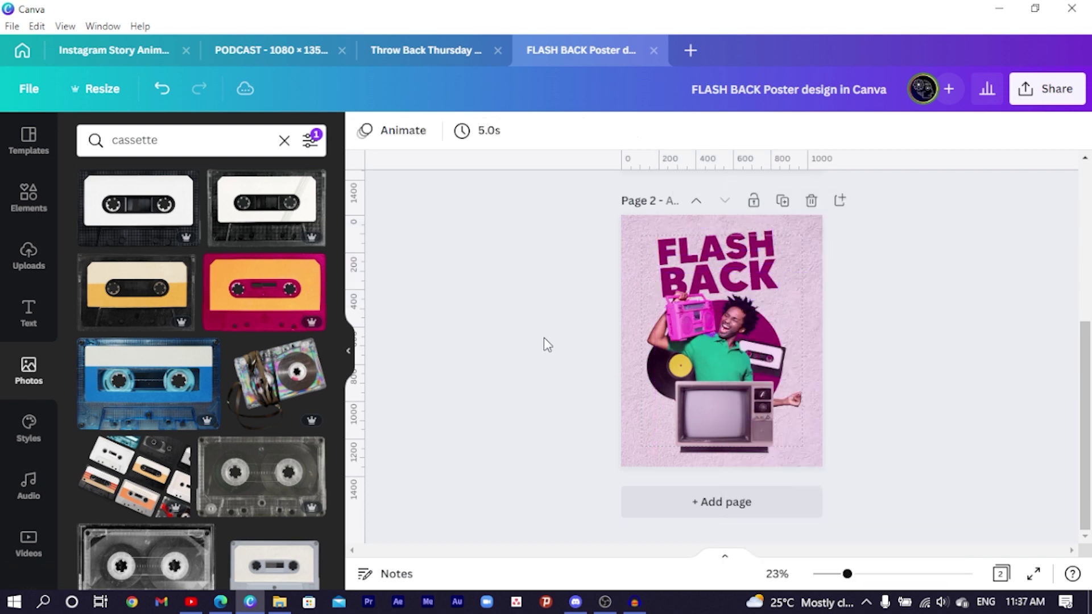
Apply a Shadow effect to the word FLASH with black colour and a blur of 35
left_click(732, 253)
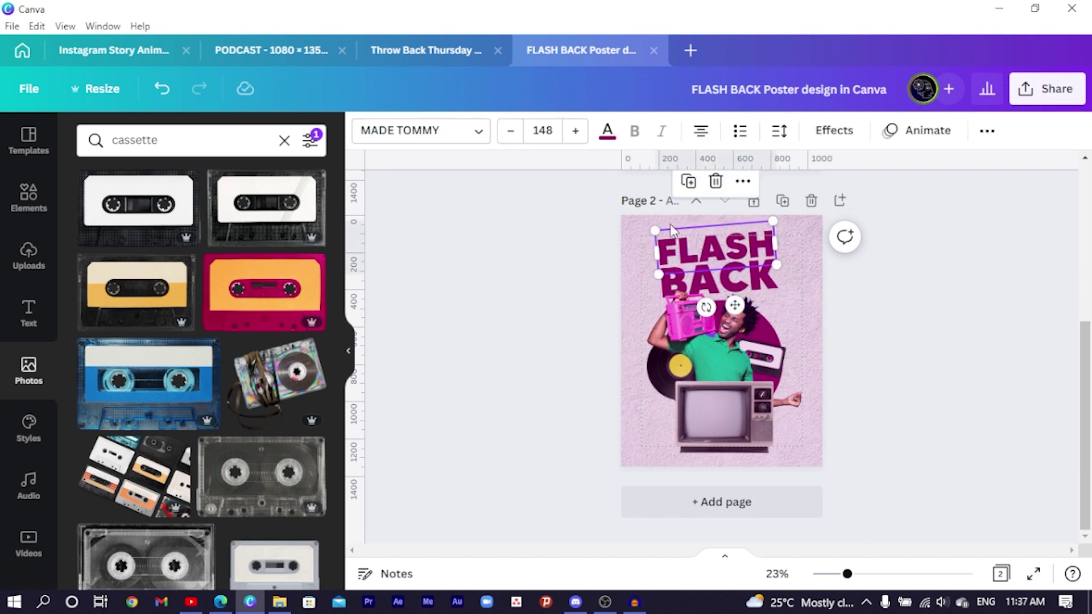
left_click(835, 135)
left_click(206, 261)
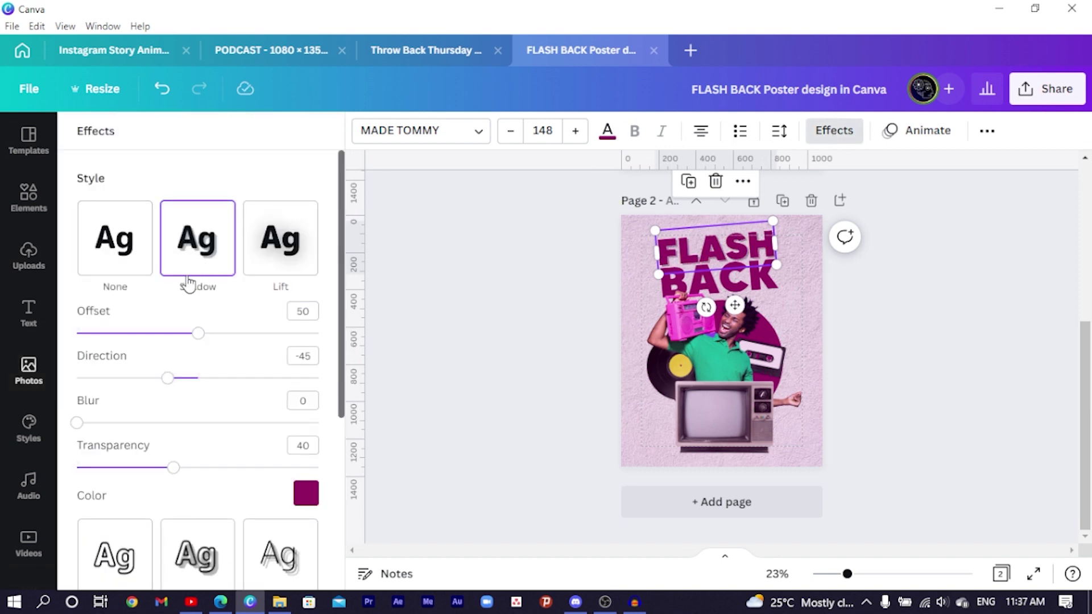
left_click(306, 494)
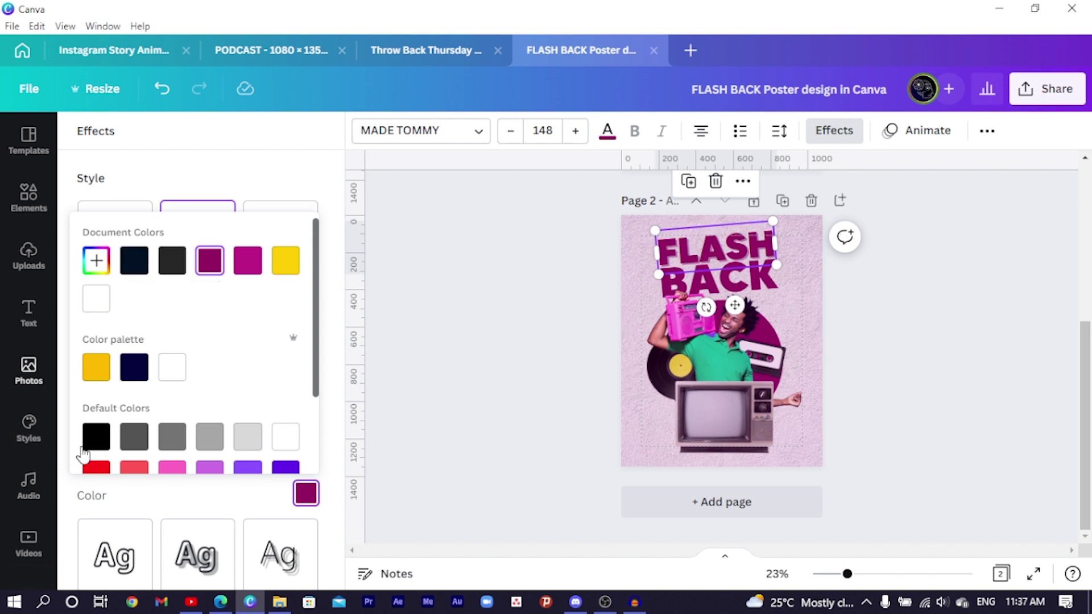
left_click(176, 180)
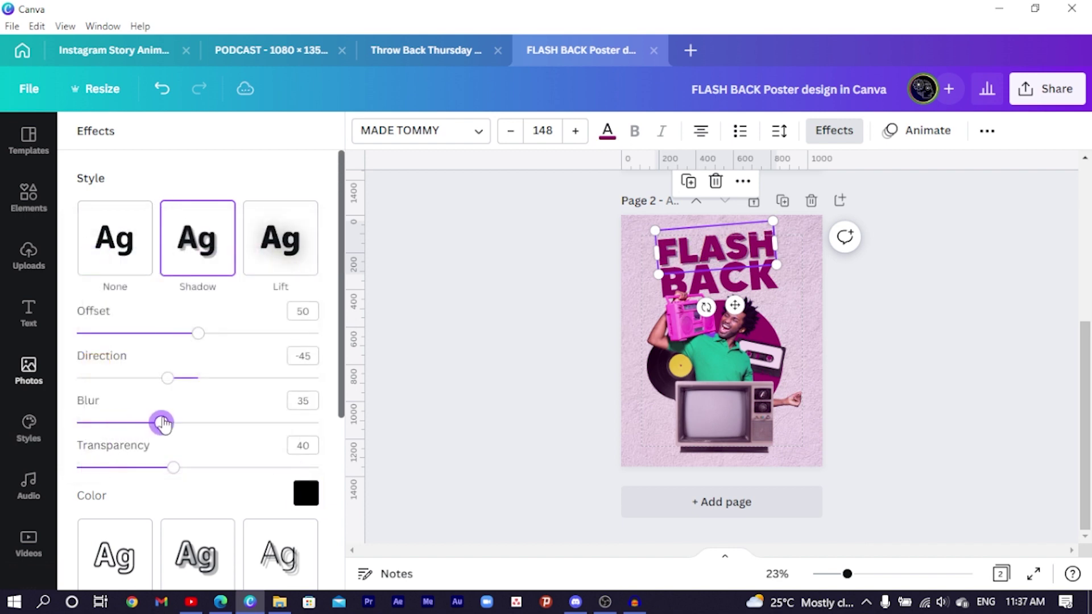
Apply a Shadow effect to the word BACK with black colour and a blur of 45
left_click(768, 281)
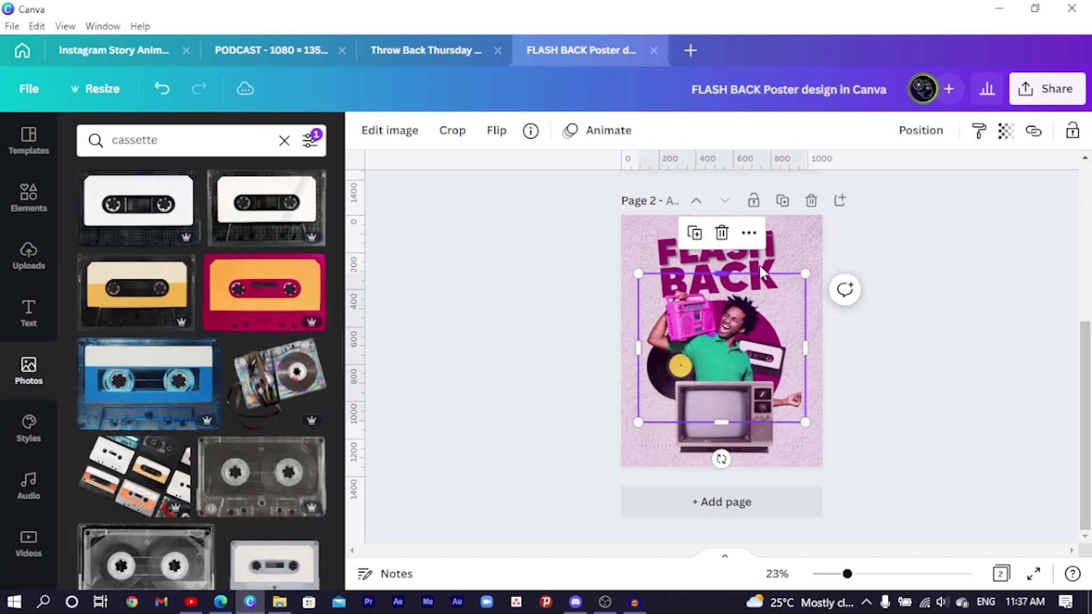
left_click(768, 267)
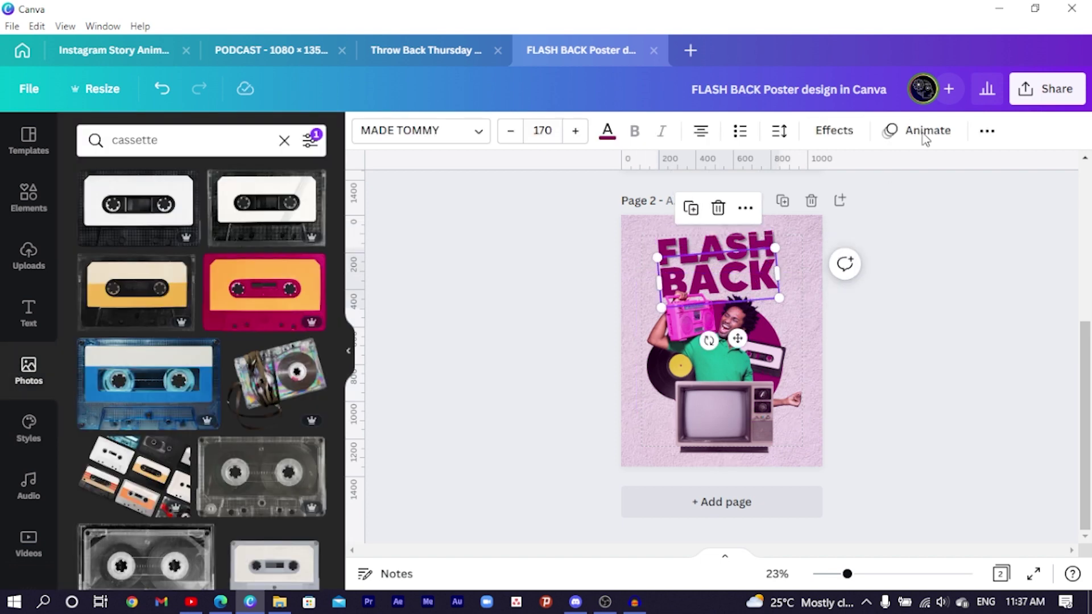
left_click(832, 132)
left_click(211, 253)
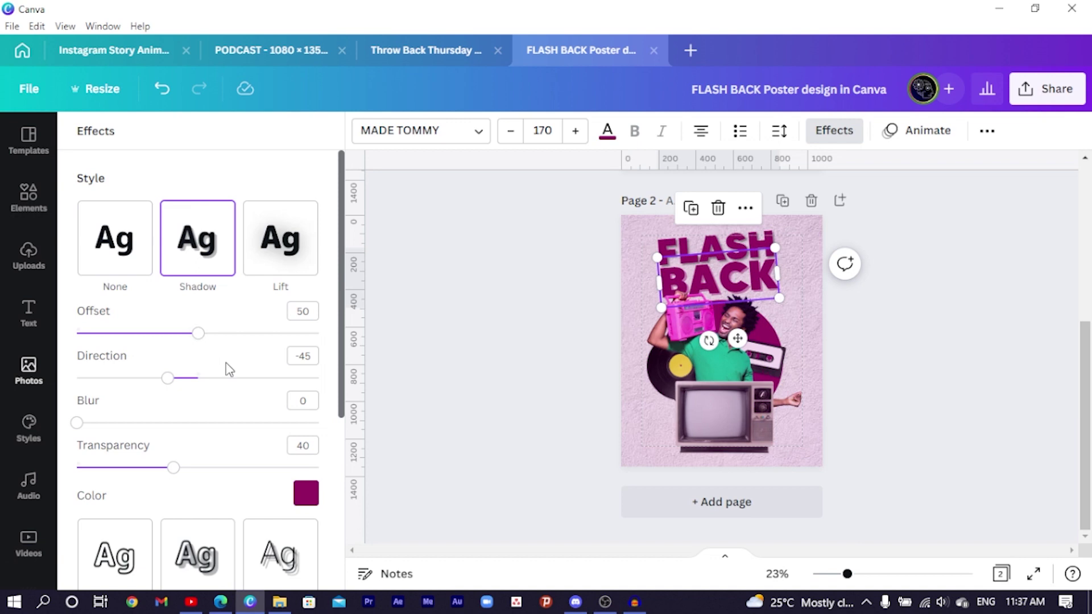
left_click(306, 493)
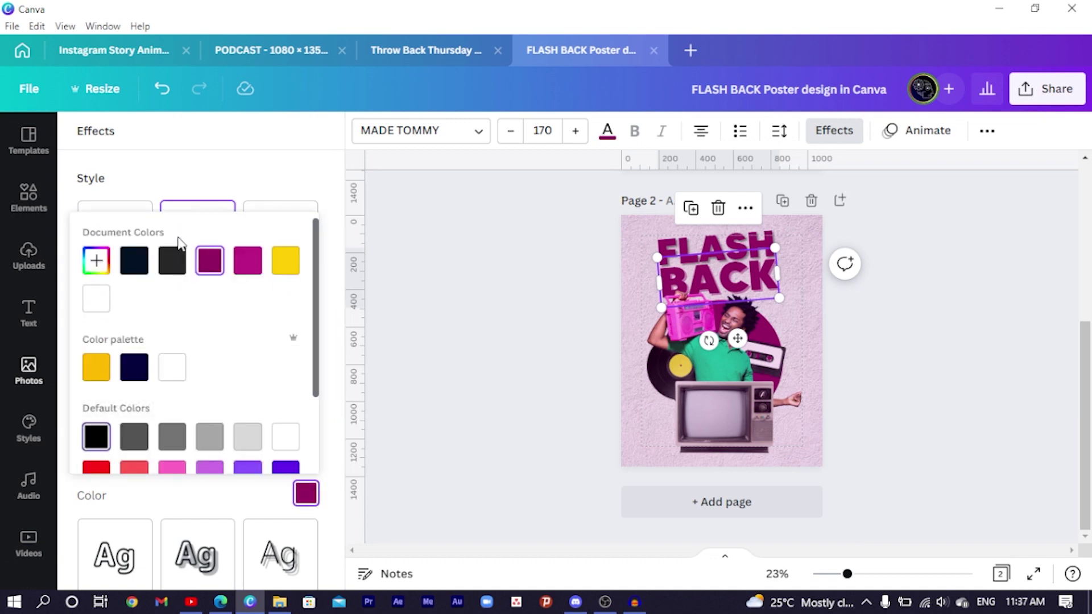
left_click(216, 161)
left_click_drag(78, 424, 108, 424)
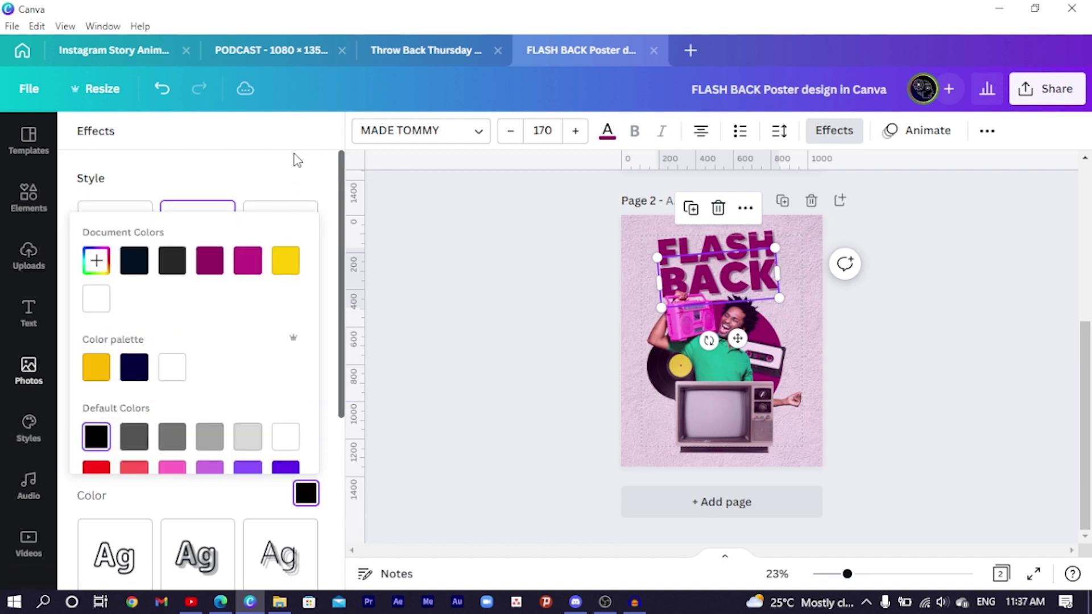
left_click(209, 166)
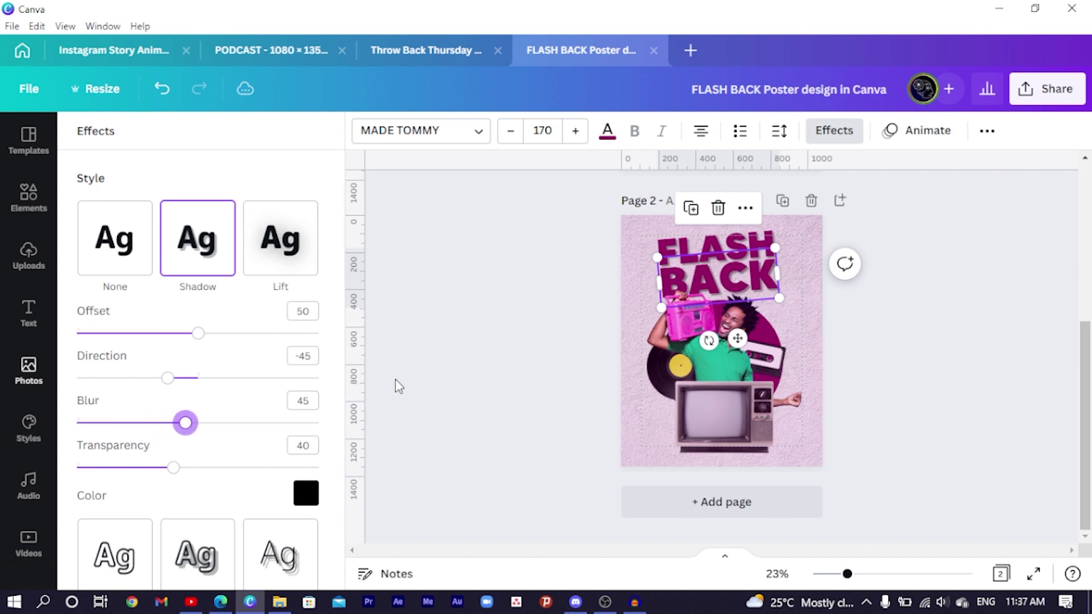
left_click(488, 319)
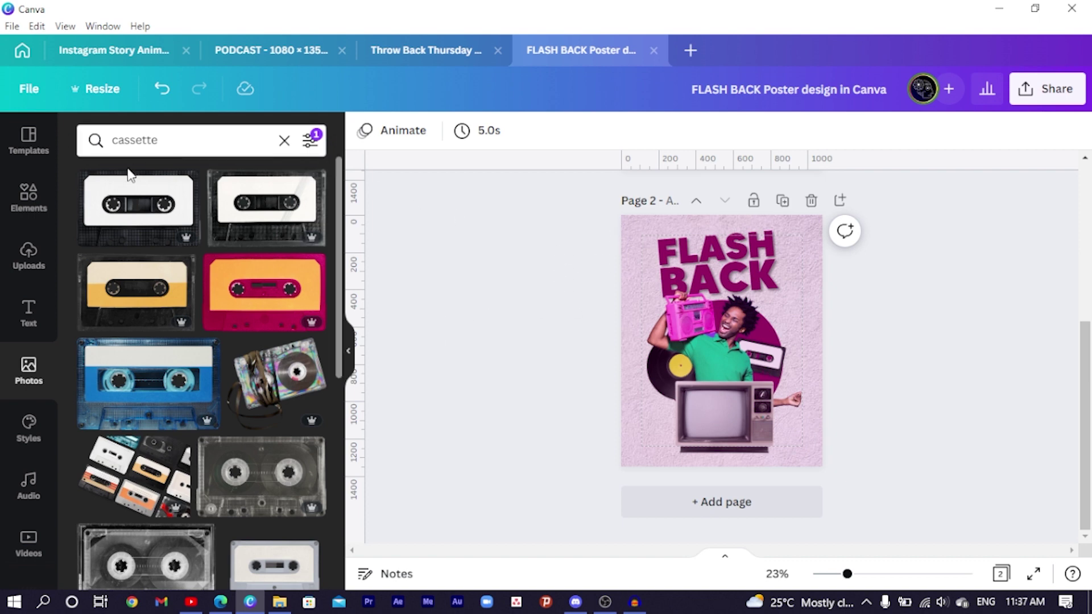
Search the elements for THUNDER and add the flat golden-yellow lightning bolt graphic to the page
left_click(28, 206)
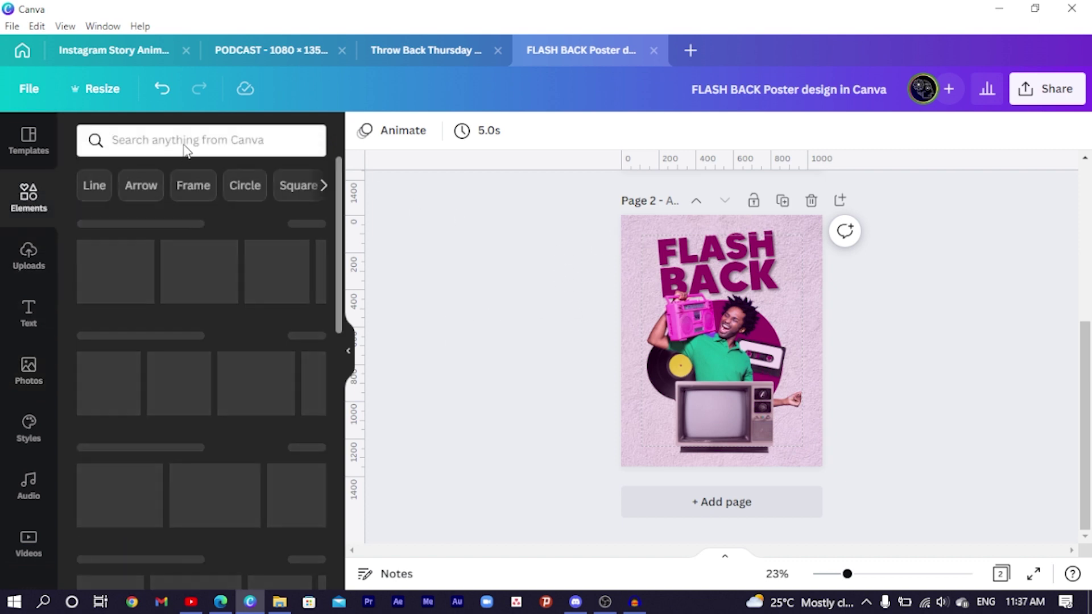
left_click(185, 143)
type("THUNDER")
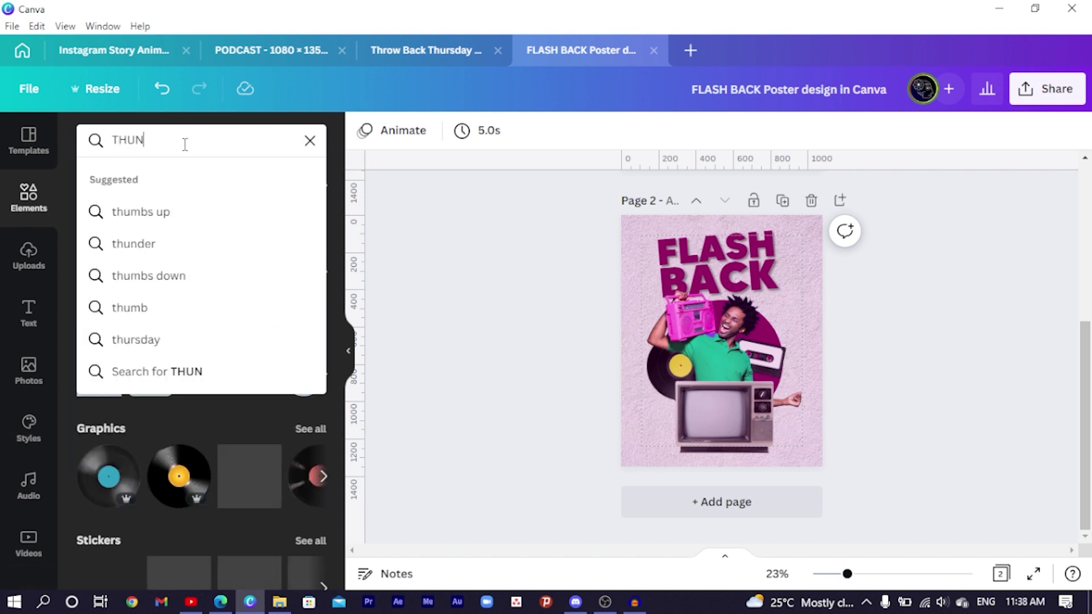
key("Return")
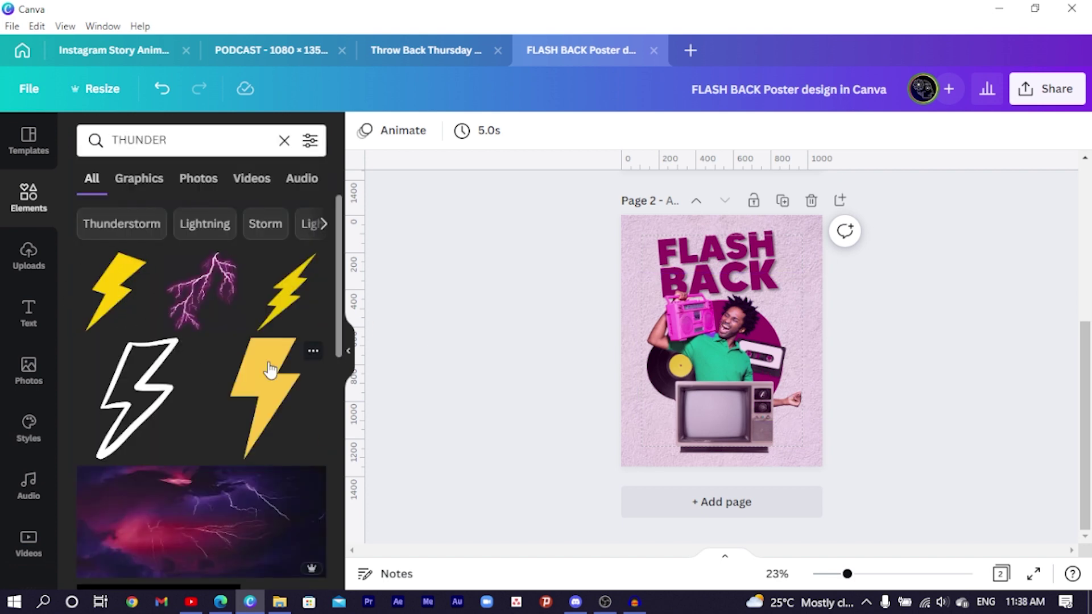
left_click(253, 381)
Colour the lightning bolt dark magenta like the title, shrink it, and place it beside BACK at the page's right edge
left_click(364, 131)
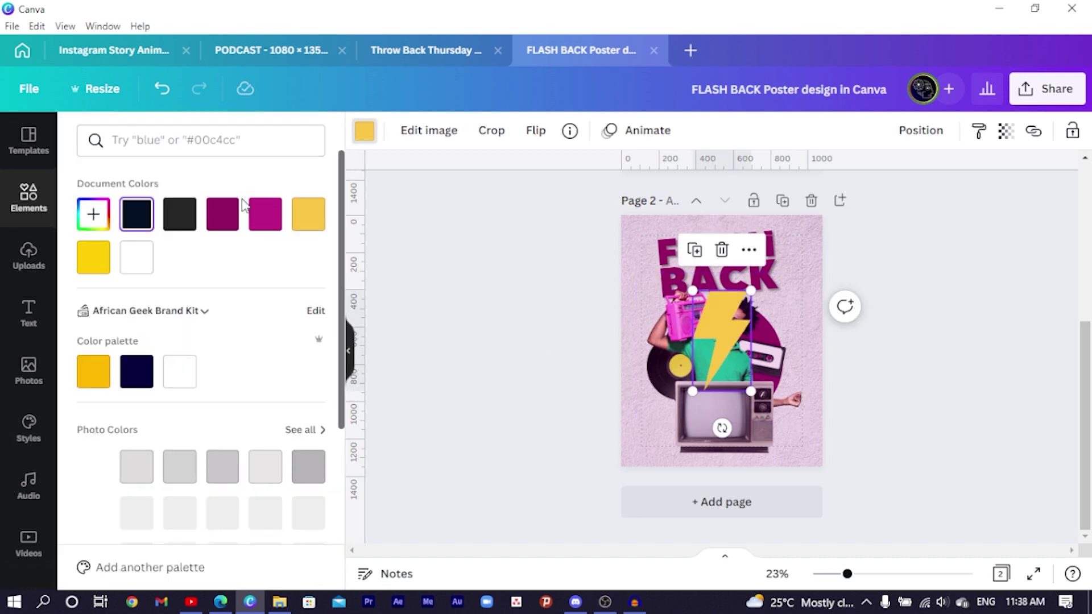
left_click(225, 217)
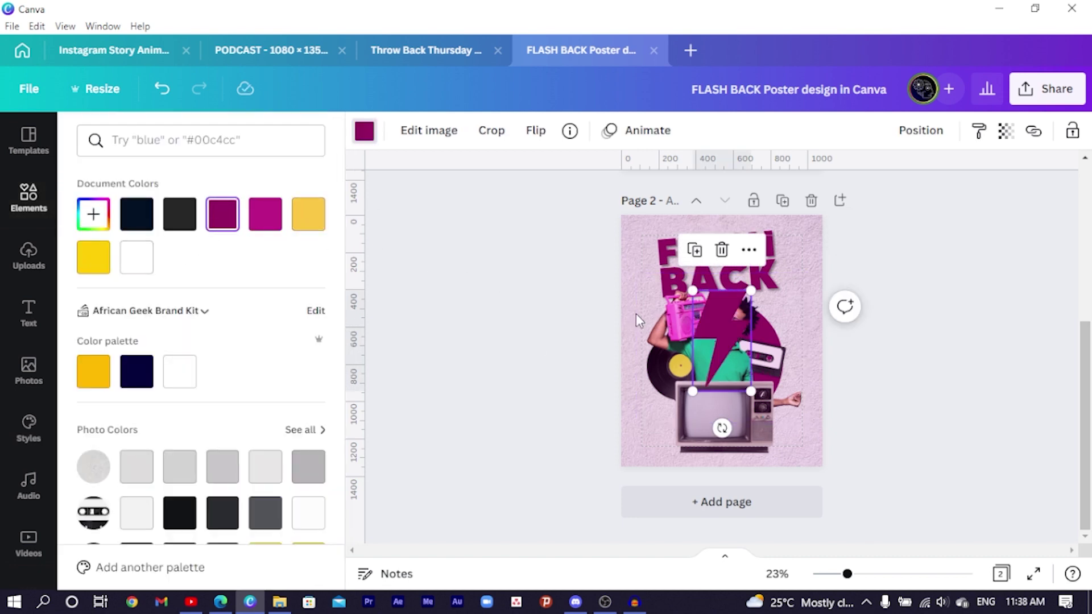
left_click_drag(688, 392, 716, 347)
left_click_drag(726, 306, 803, 297)
Recolour the lightning bolt golden yellow from the document colours
scroll(728, 276, "up", 5)
scroll(637, 240, "down", 5)
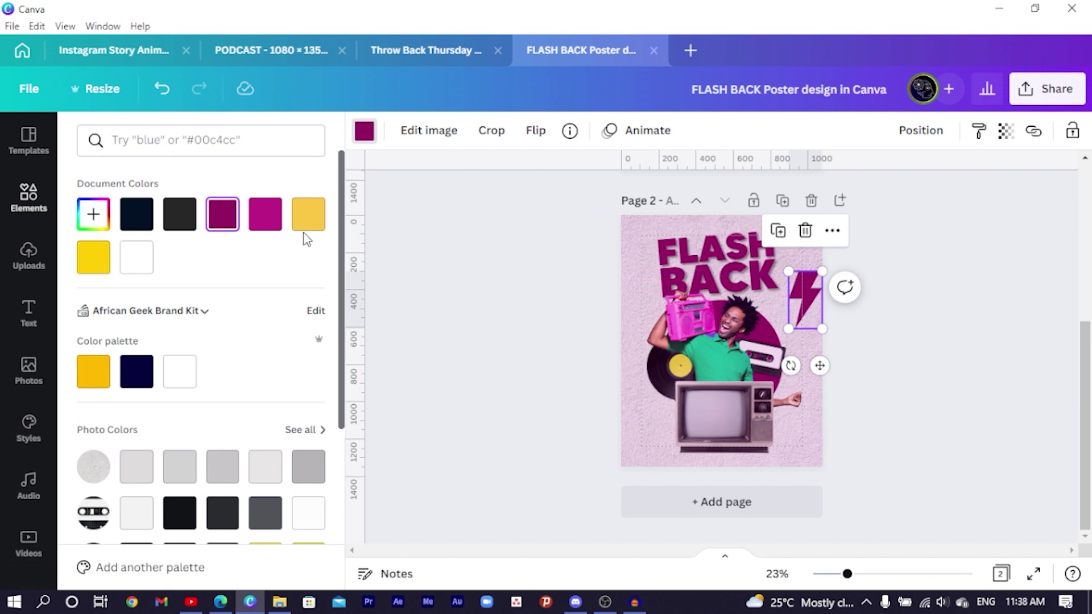
left_click(89, 270)
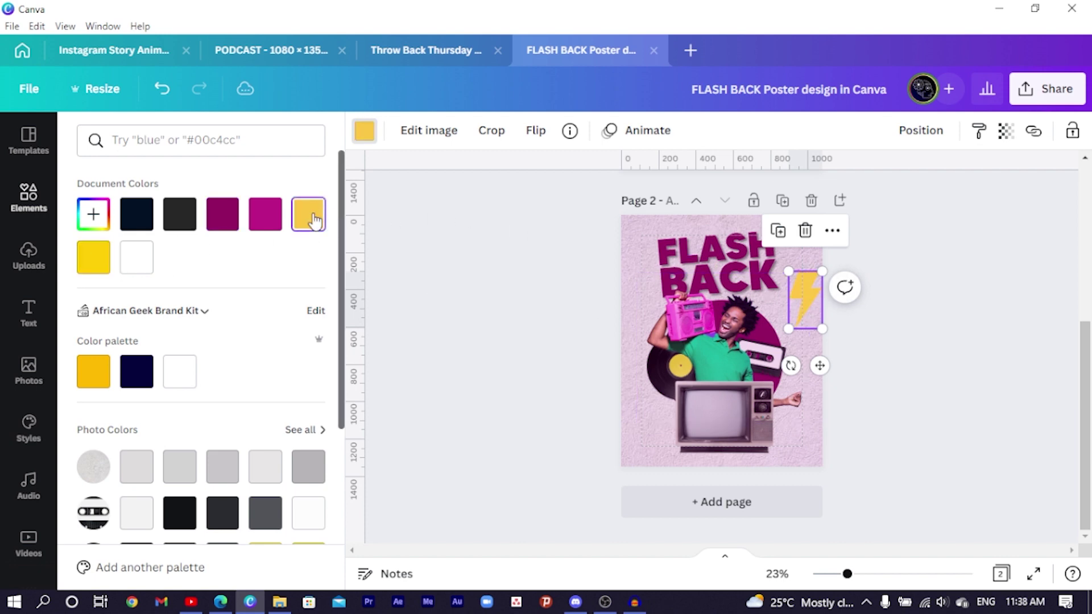
Duplicate the golden lightning bolt and colour the copy dark magenta from the document colours
left_click(93, 214)
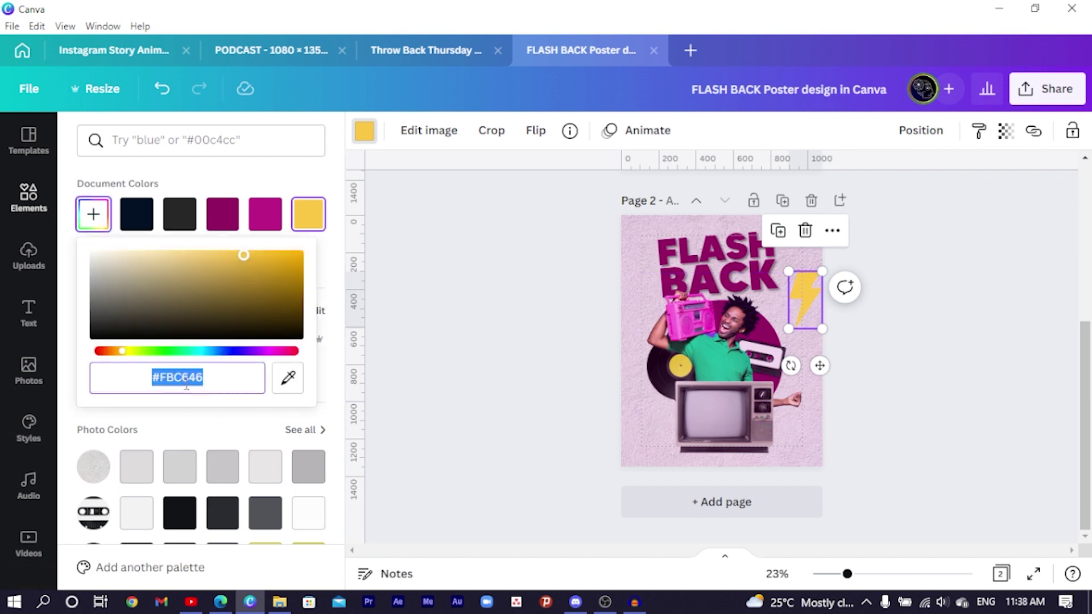
left_click_drag(804, 295, 810, 307)
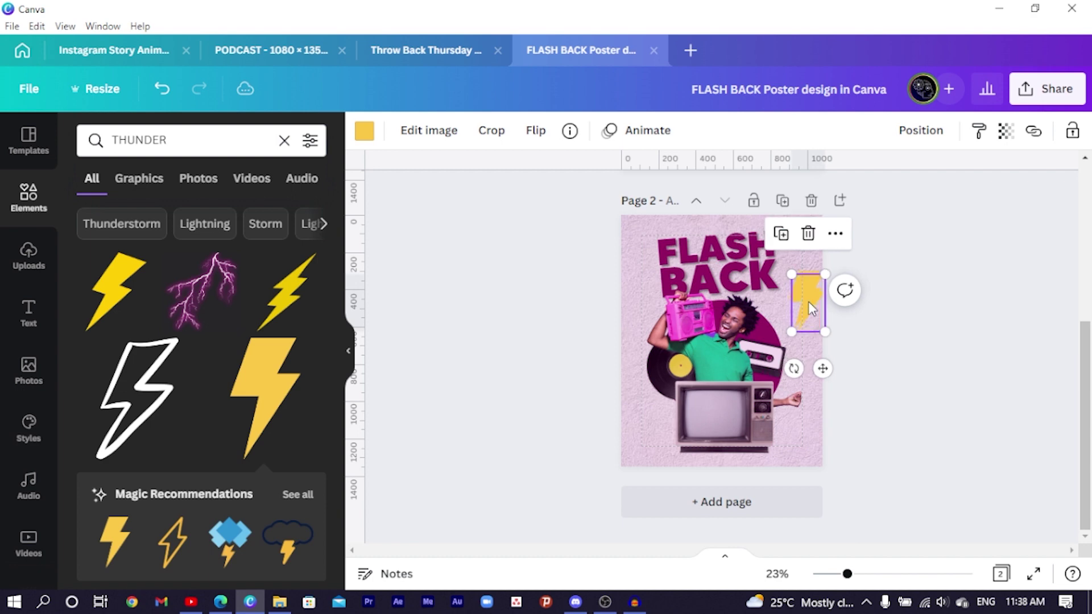
left_click(365, 133)
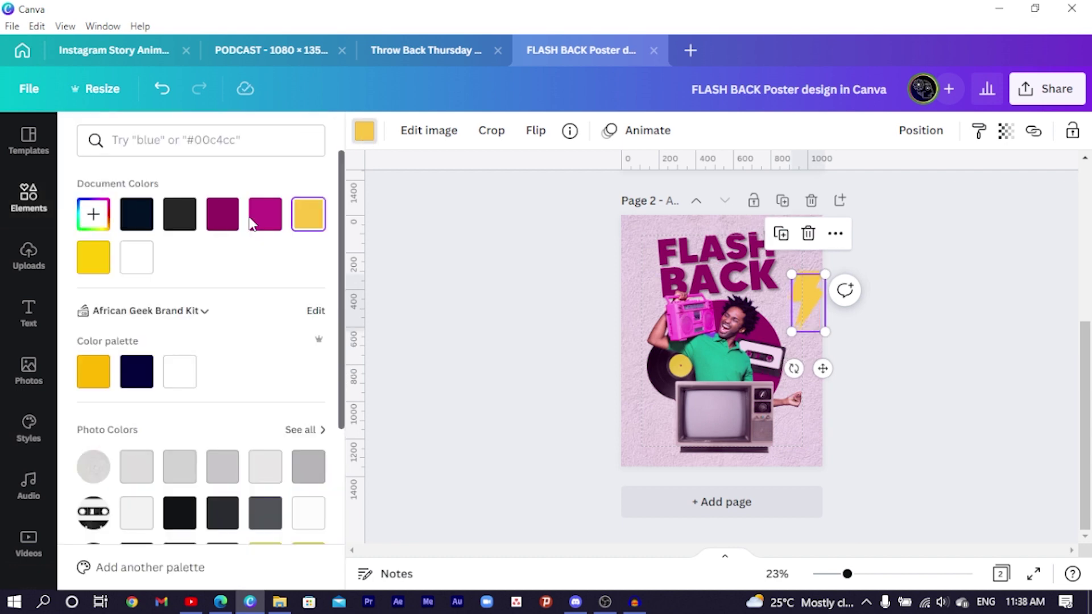
left_click(222, 228)
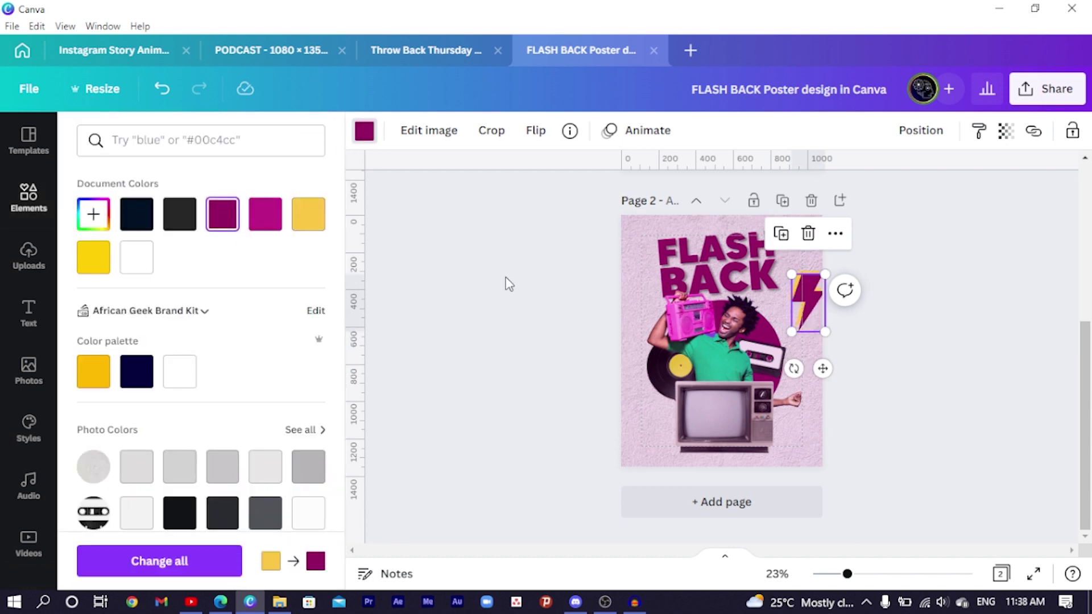
Send the dark magenta bolt behind the golden one and offset it slightly down and right as a hard shadow
scroll(507, 283, "up", 5)
scroll(993, 327, "up", 2)
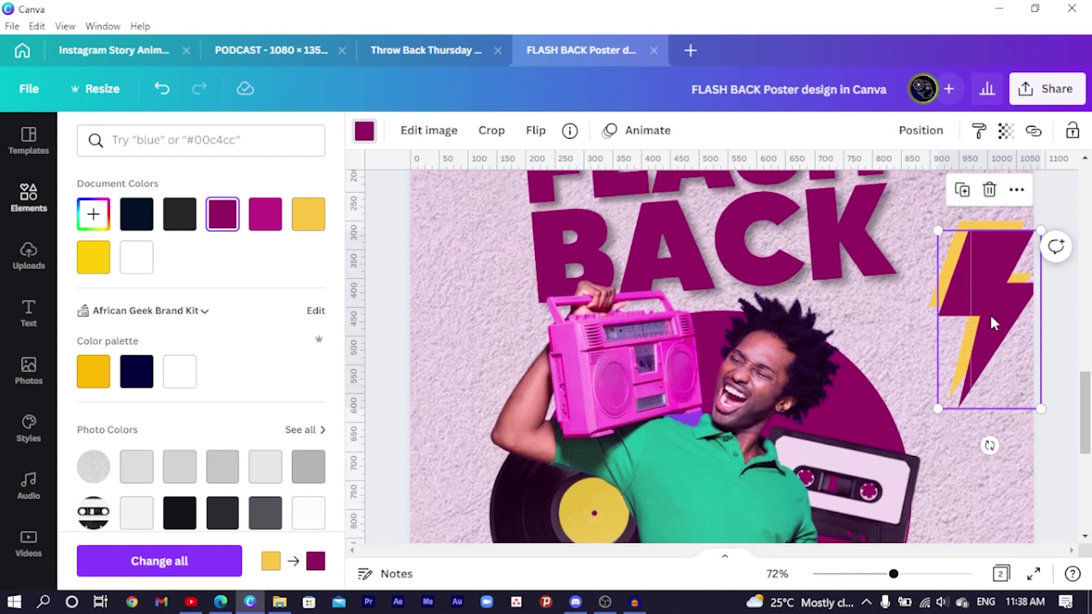
left_click_drag(978, 298, 974, 291)
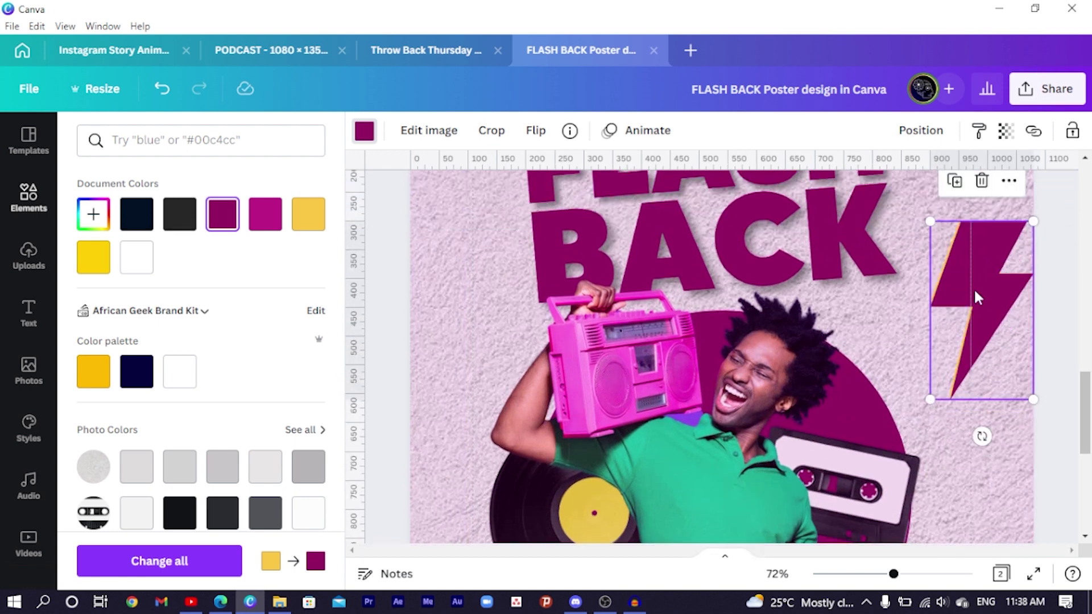
key("ctrl+bracketleft")
left_click_drag(989, 296, 994, 299)
key("Down")
key("Down")
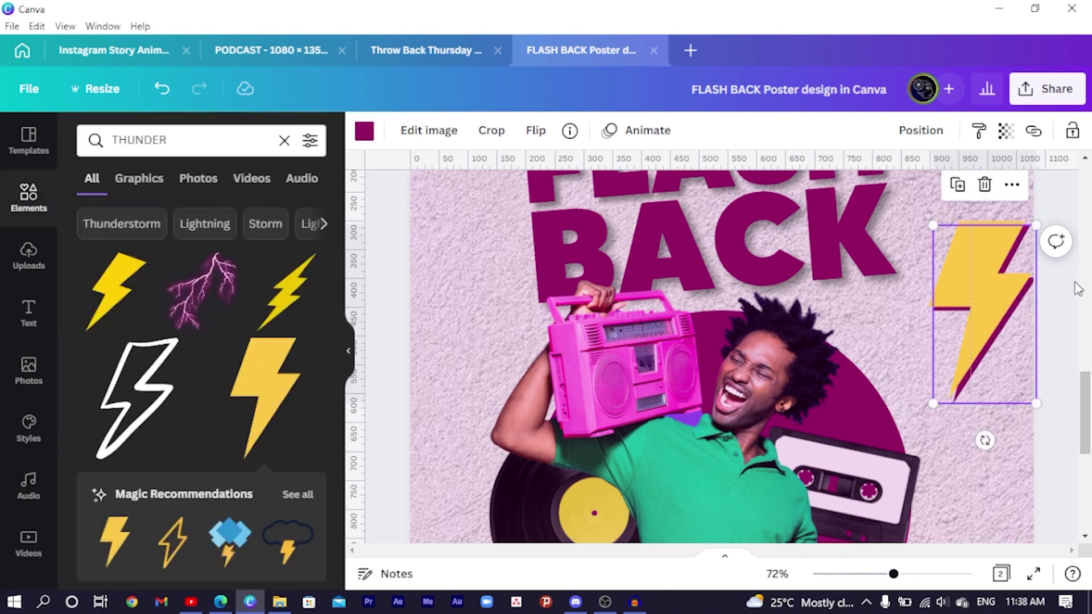
Group the golden bolt with its dark magenta shadow bolt
left_click_drag(1069, 286, 1008, 298)
right_click(1008, 298)
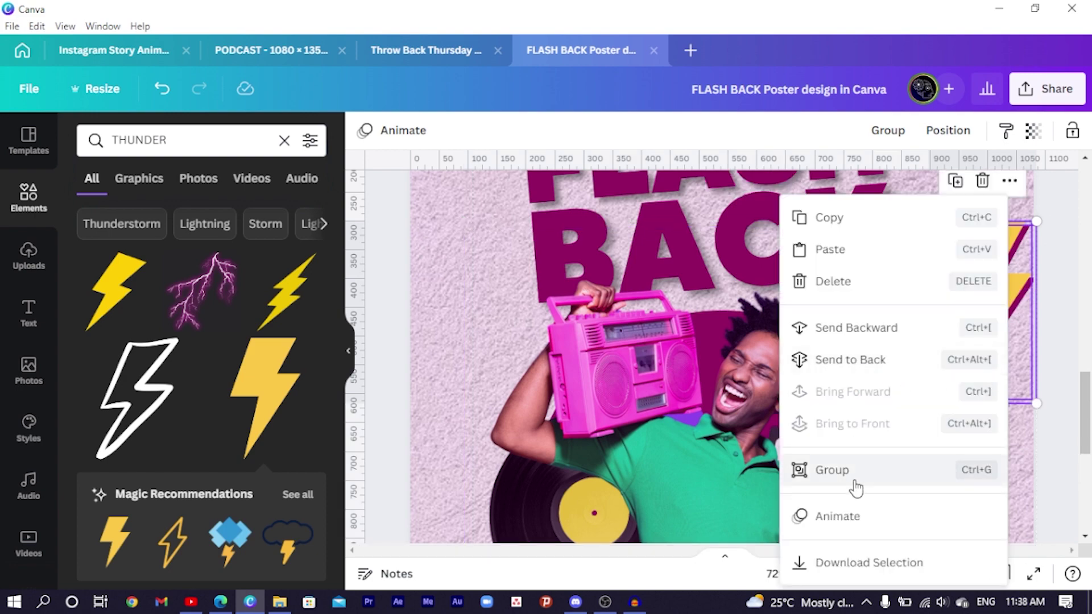
left_click(942, 470)
Shrink the bolt group and place it beside the H of FLASH
left_click_drag(1037, 221, 997, 285)
left_click_drag(977, 329, 995, 215)
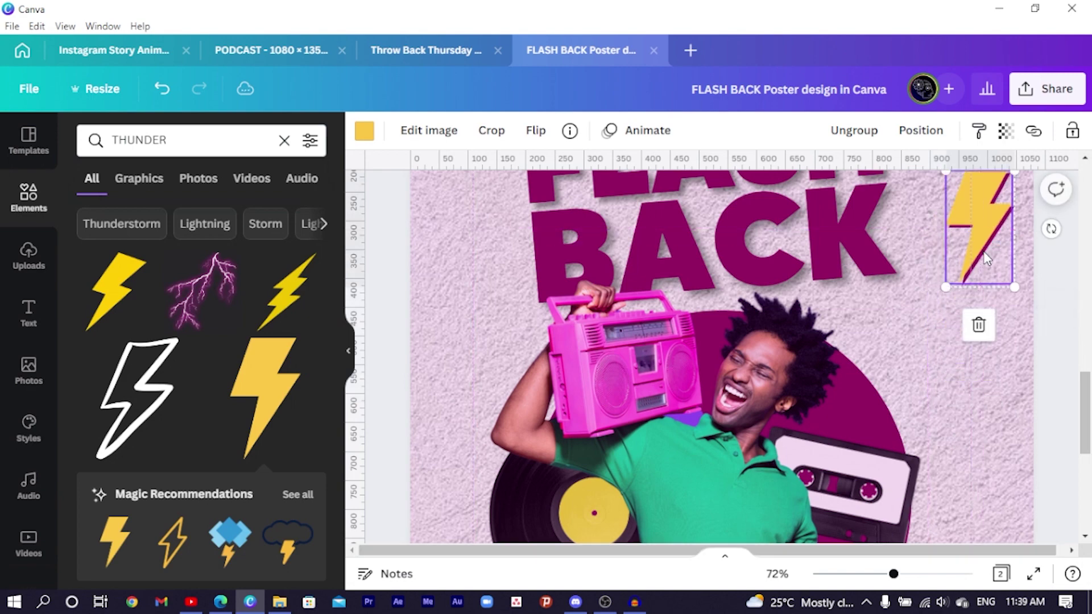
scroll(961, 319, "up", 3)
left_click_drag(962, 374, 927, 278)
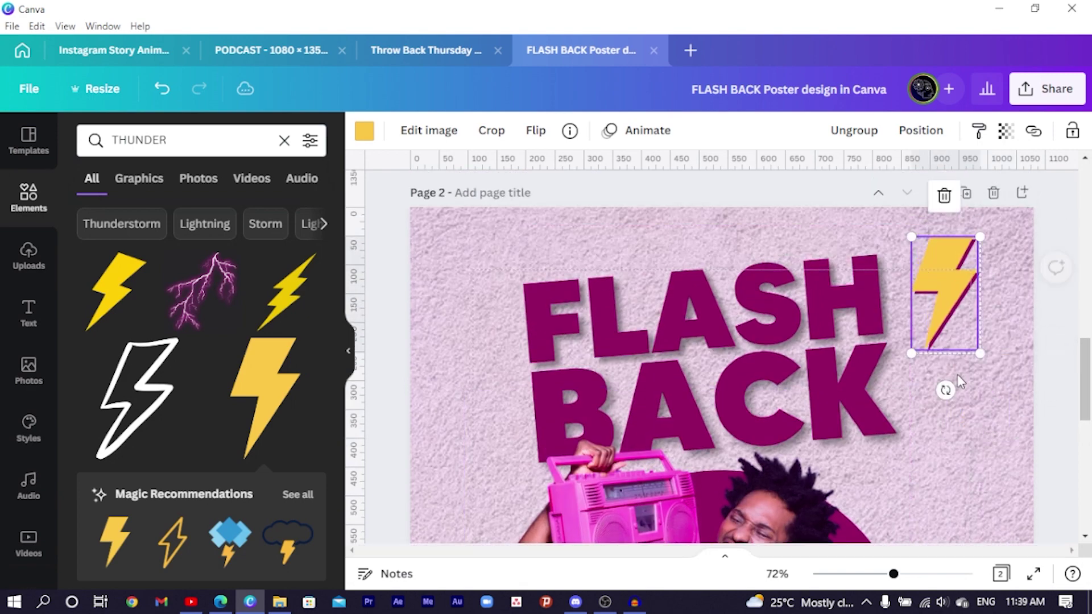
Tilt the bolt group slightly clockwise and place a copy of it just before the F of FLASH
left_click_drag(945, 390, 922, 390)
left_click_drag(959, 314, 509, 338)
Try to flip the golden bolt in the copied group beside the F of FLASH, and undo the flips
left_click(536, 130)
left_click(579, 216)
left_click(583, 185)
key("ctrl+z")
left_click(379, 232)
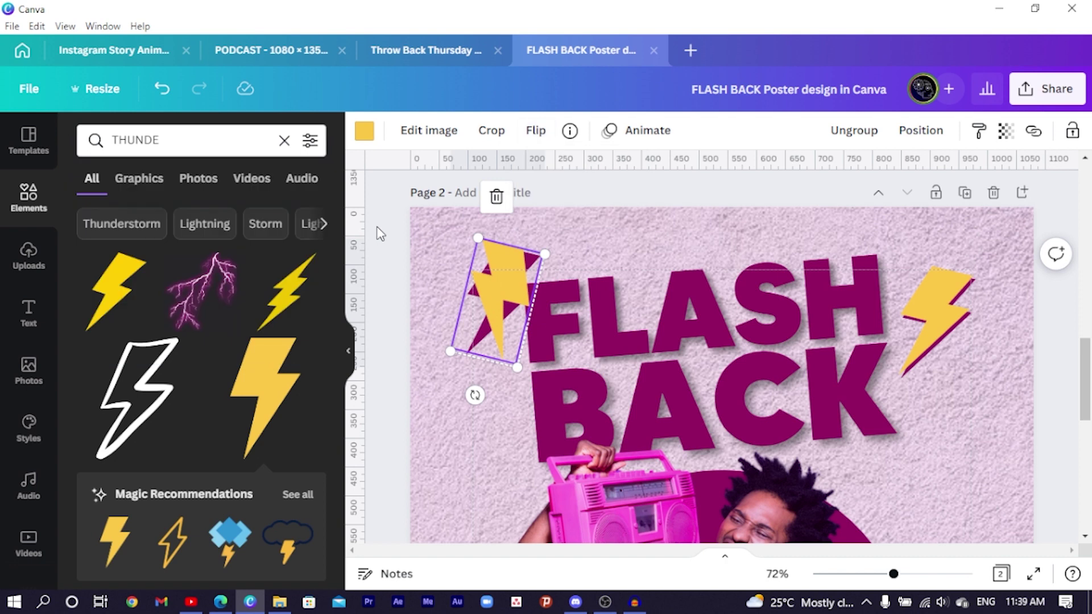
key("ctrl+z")
Rotate the copied bolt counterclockwise, shrink it and position it at the start of the title between FLASH and BACK
left_click_drag(398, 235, 483, 291)
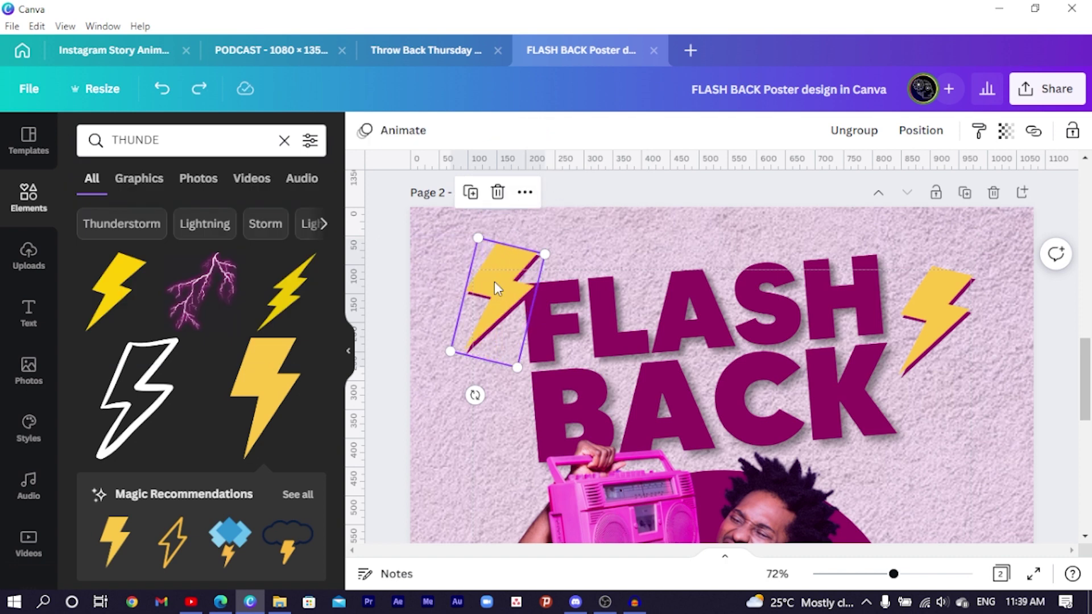
left_click(439, 259)
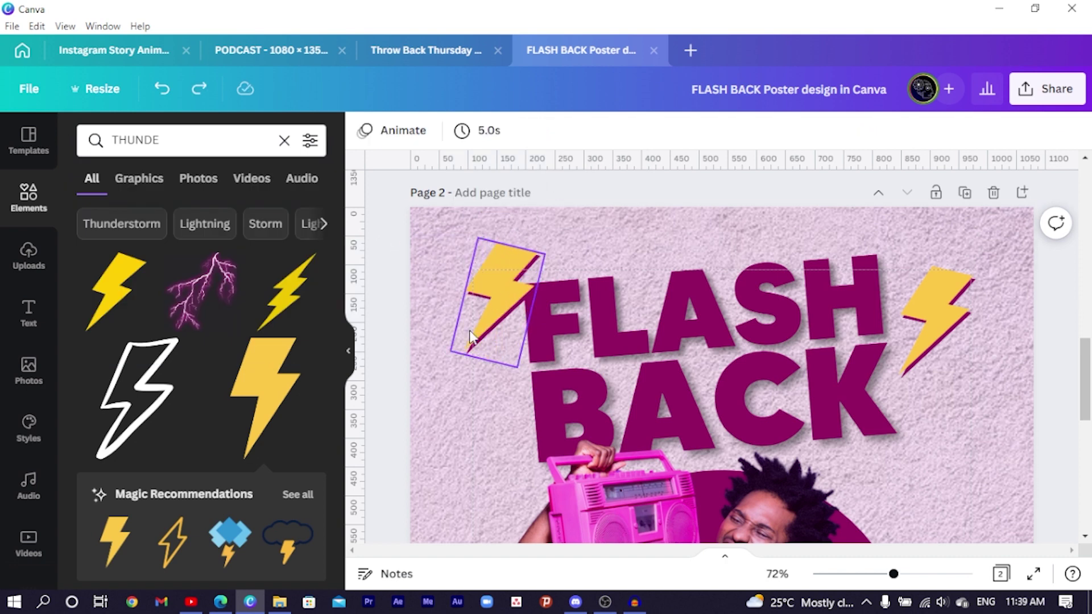
left_click(497, 277)
left_click_drag(474, 395, 562, 372)
left_click_drag(481, 240, 503, 357)
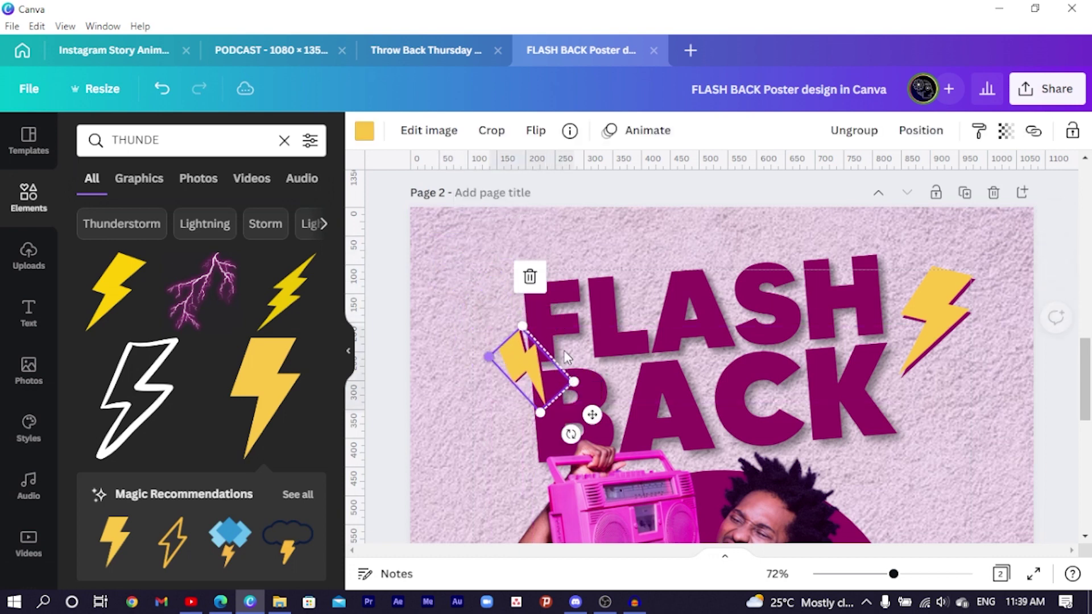
Duplicate the large bolt beside FLASH, then shrink and rotate the copy and place it below the K of BACK
left_click(917, 335)
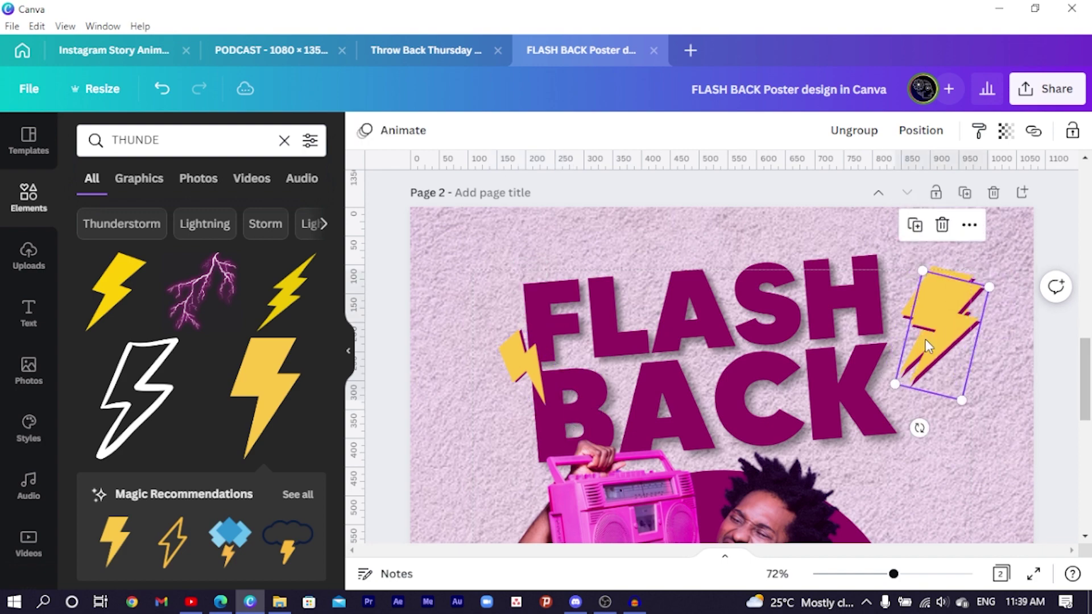
left_click(923, 340)
scroll(920, 353, "down", 4)
left_click_drag(918, 362, 929, 297)
left_click_drag(1002, 266, 951, 285)
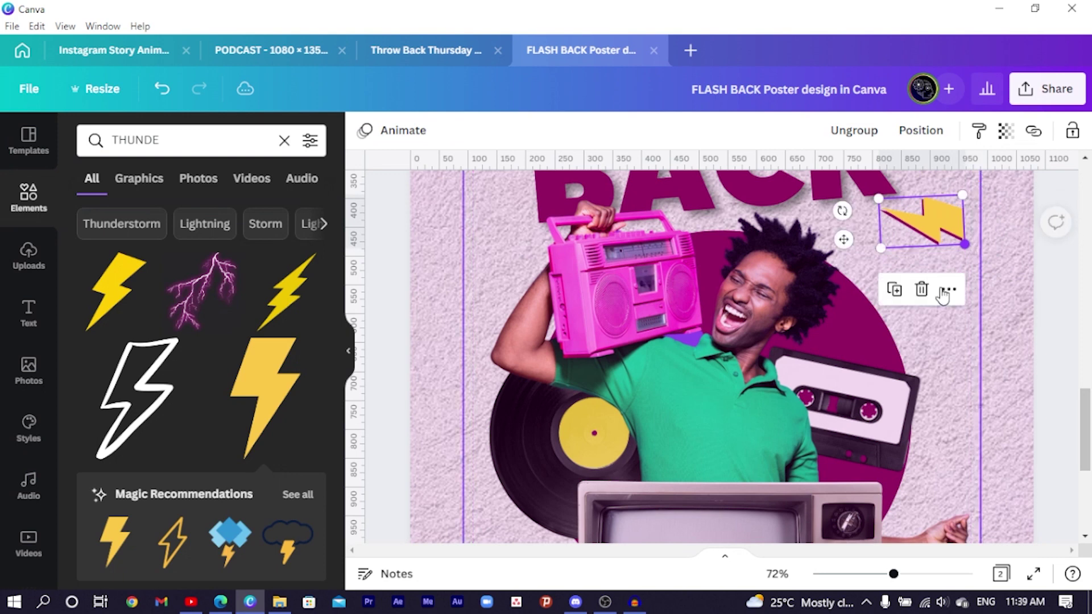
left_click_drag(843, 210, 870, 182)
Copy the small bolt below BACK to the outer side of the vinyl record and rotate it to point up toward the record
left_click(927, 249)
left_click_drag(906, 242, 477, 295)
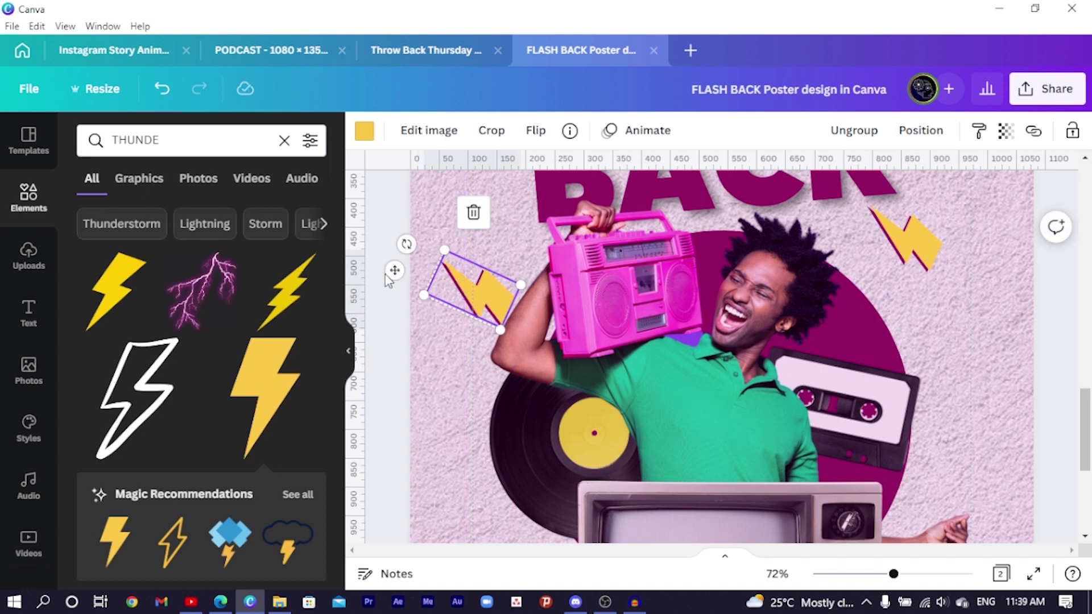
left_click_drag(391, 266, 467, 415)
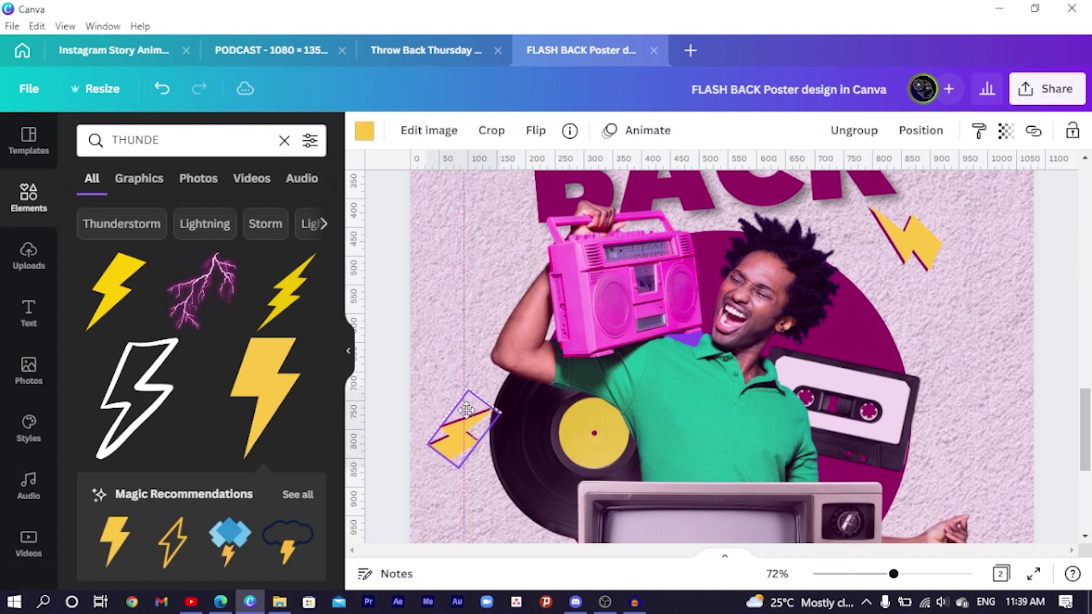
key("ctrl+alt+0")
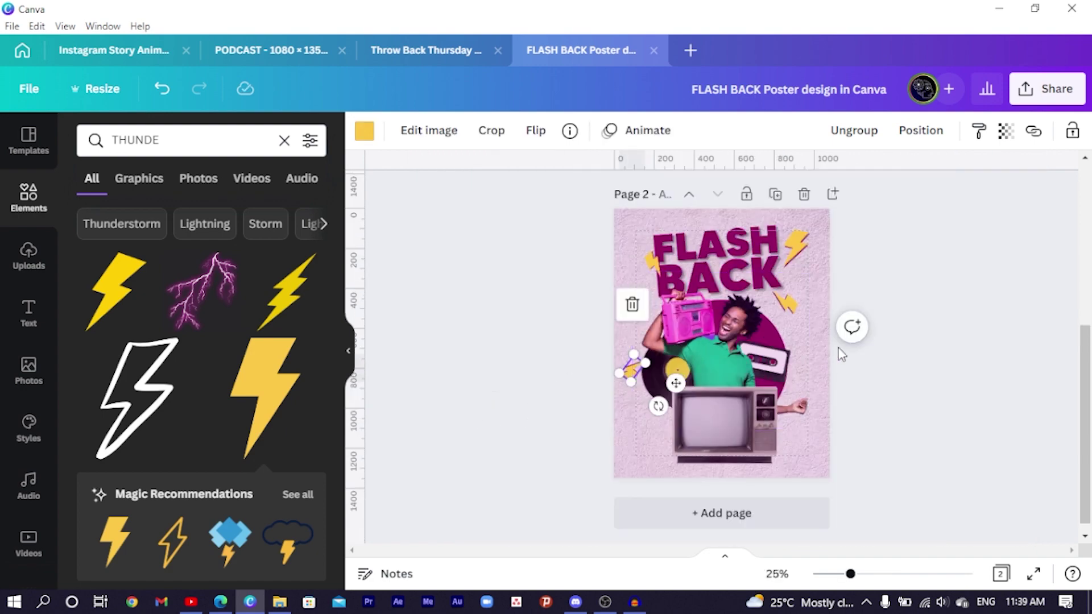
left_click(866, 289)
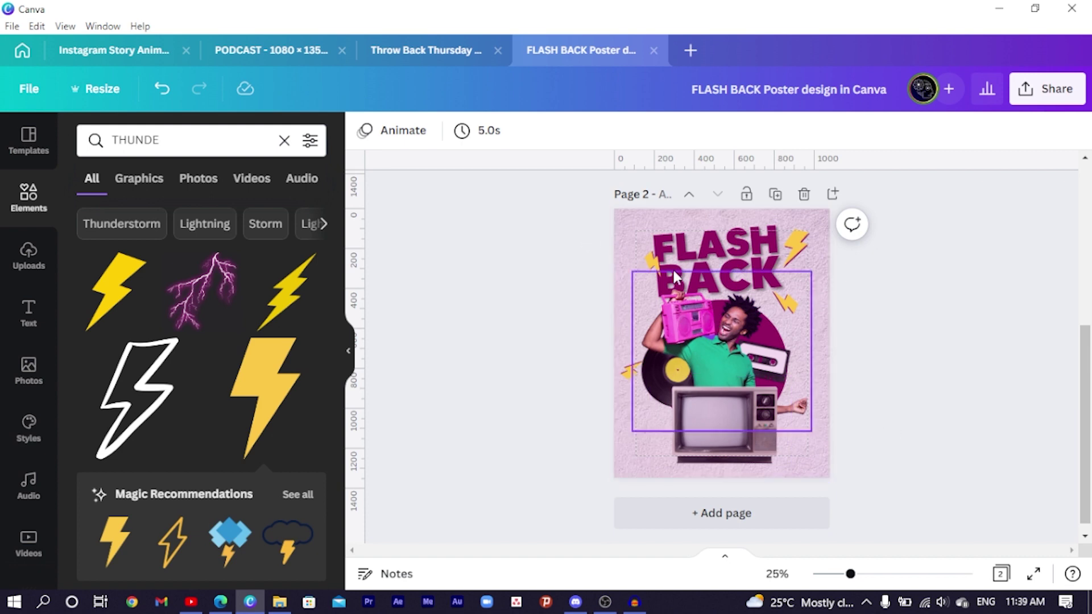
scroll(576, 299, "up", 4)
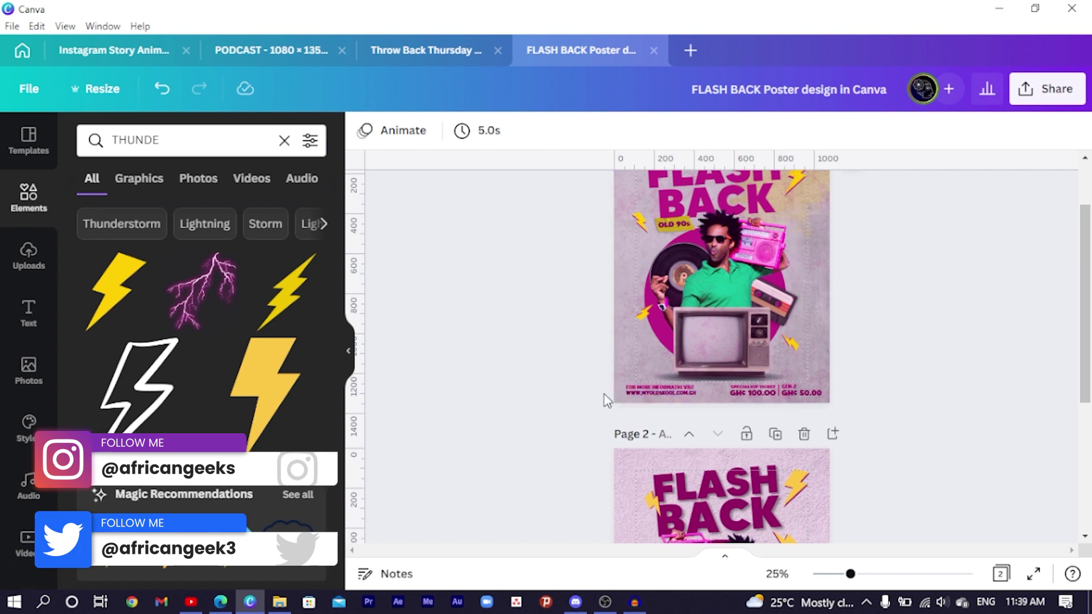
left_click_drag(585, 390, 844, 390)
key("Left")
key("Left")
key("Left")
key("Left")
key("Left")
key("Left")
key("Left")
key("Left")
key("Left")
key("Left")
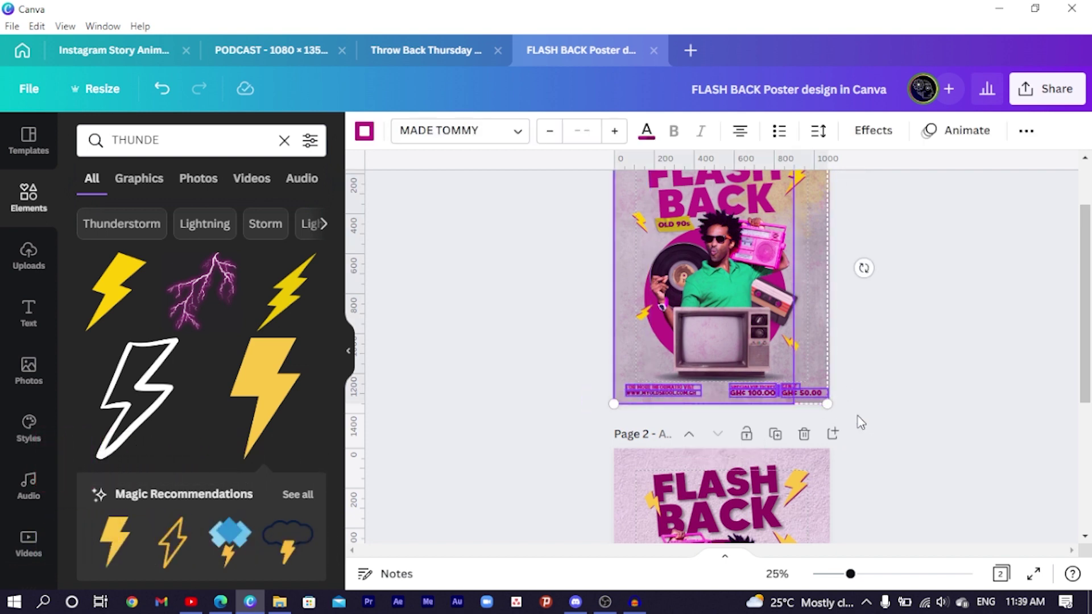
key("ctrl+z")
Copy the website and ticket price text lines from the foot of page 1 and paste them onto page 2
left_click(658, 393)
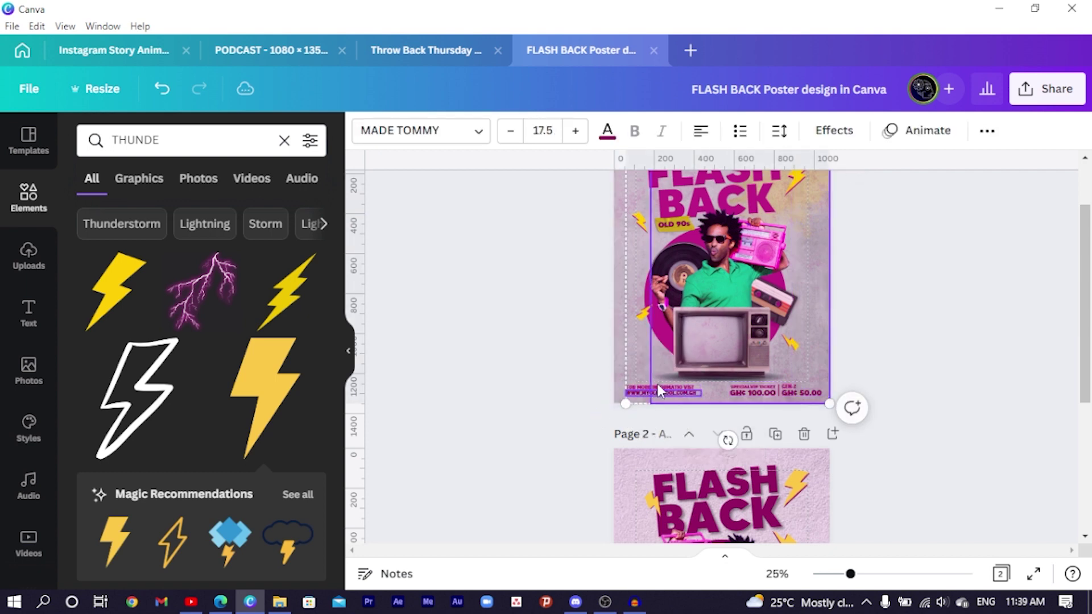
left_click(630, 397)
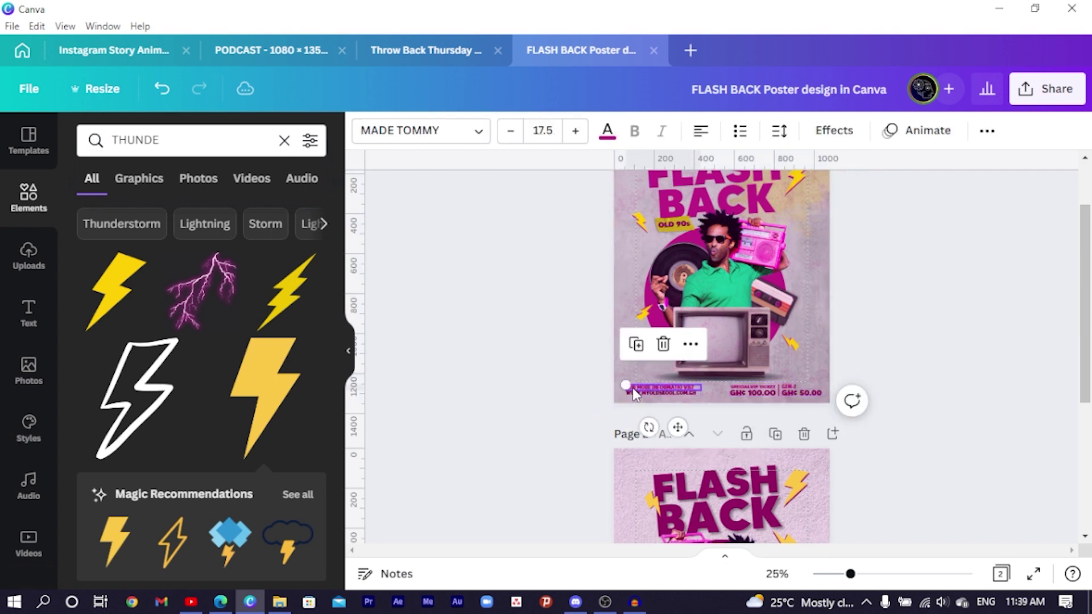
left_click(746, 396, "shift")
left_click(809, 394, "shift")
key("ctrl+c")
scroll(646, 450, "down", 5)
left_click(640, 452)
key("ctrl+v")
left_click(583, 417)
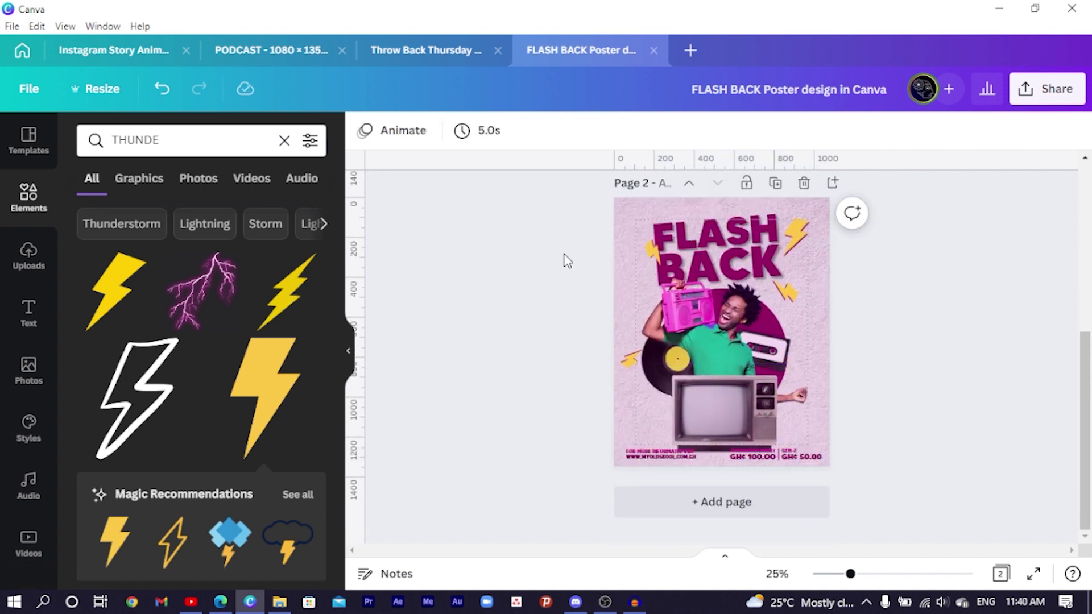
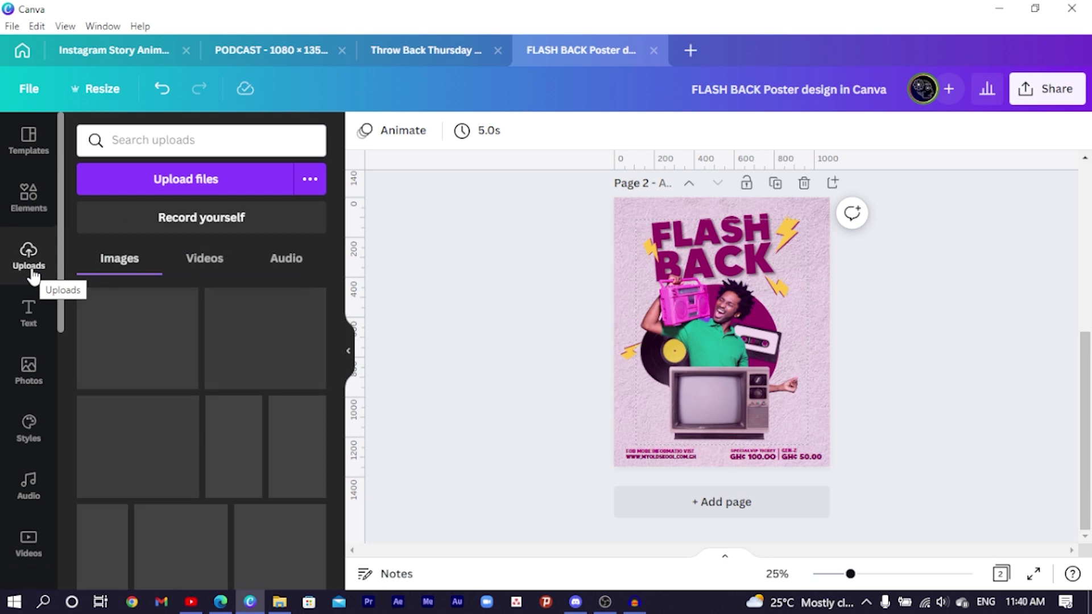
Insert the soft black shadow ellipse from the uploaded images on page 2, shrink it and place it beside the television
scroll(272, 374, "down", 10)
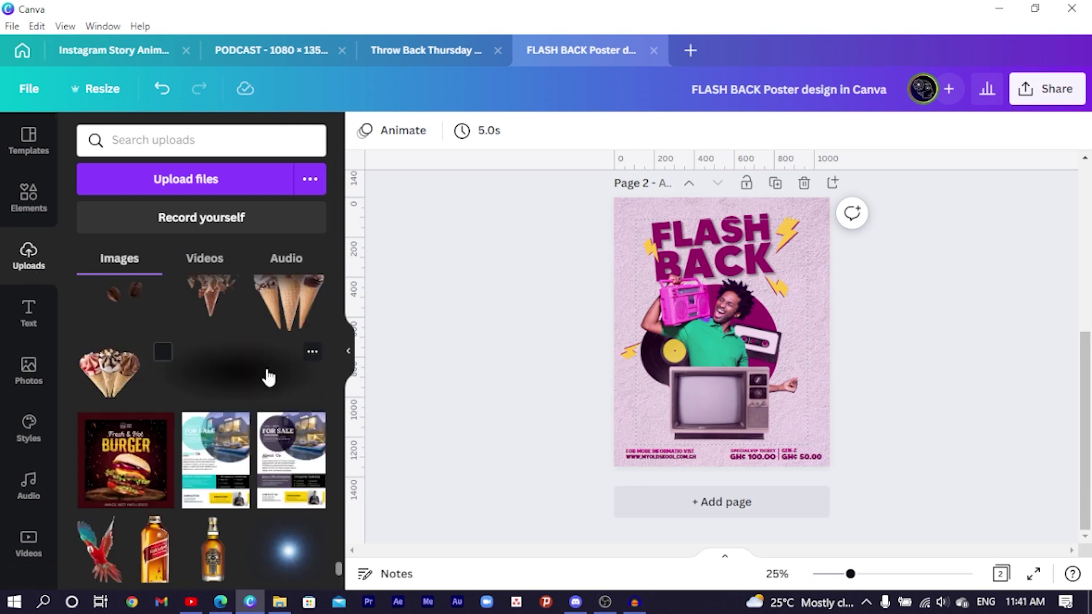
left_click(234, 383)
left_click_drag(734, 339, 714, 442)
left_click_drag(625, 468, 645, 405)
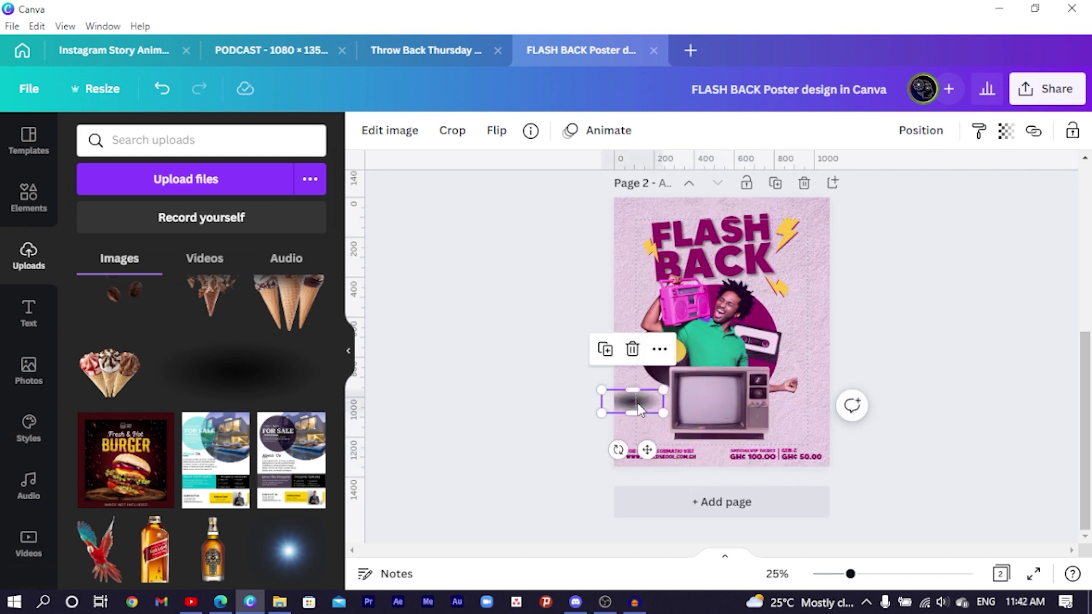
Add a blank page 3 and move the black shadow ellipse onto it
left_click(829, 191)
scroll(714, 392, "up", 4)
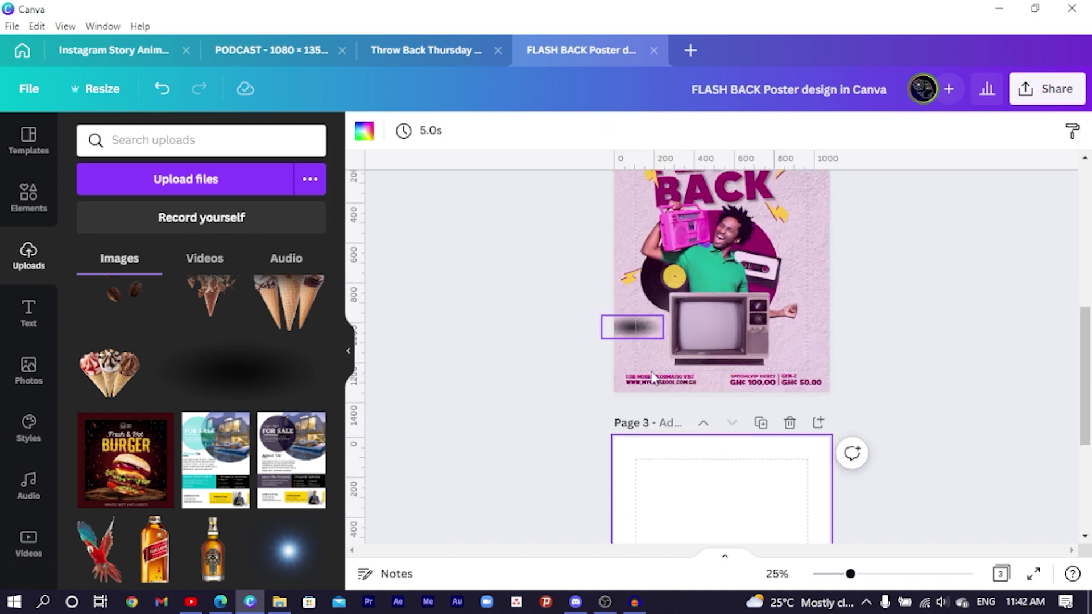
left_click_drag(646, 341, 694, 491)
scroll(685, 495, "down", 3)
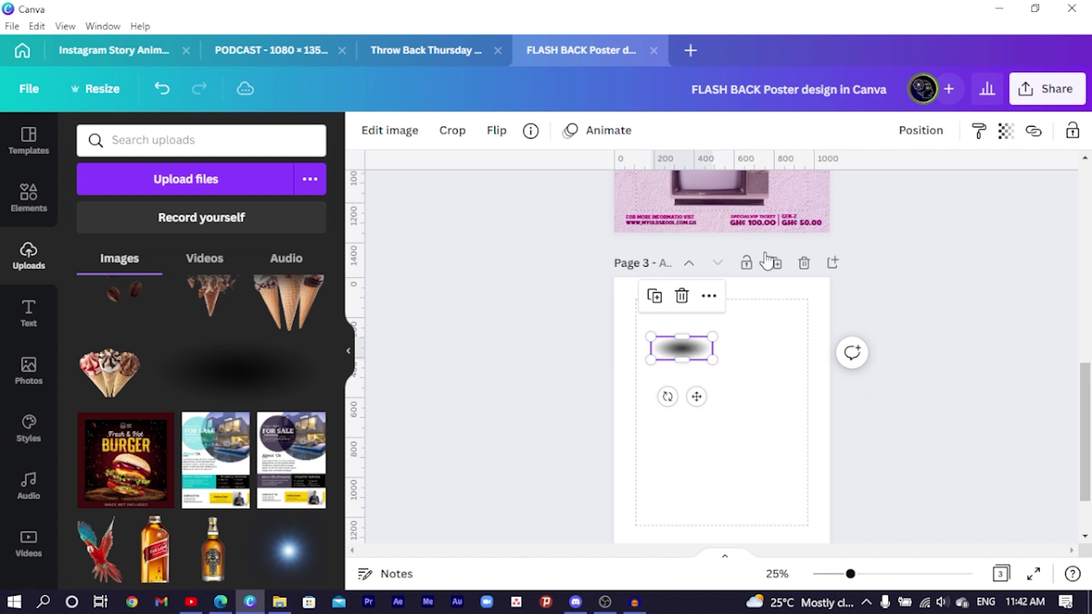
Duplicate the shadow ellipse on page 3 and overlap the copies side by side to lengthen the shadow
key("ctrl+d")
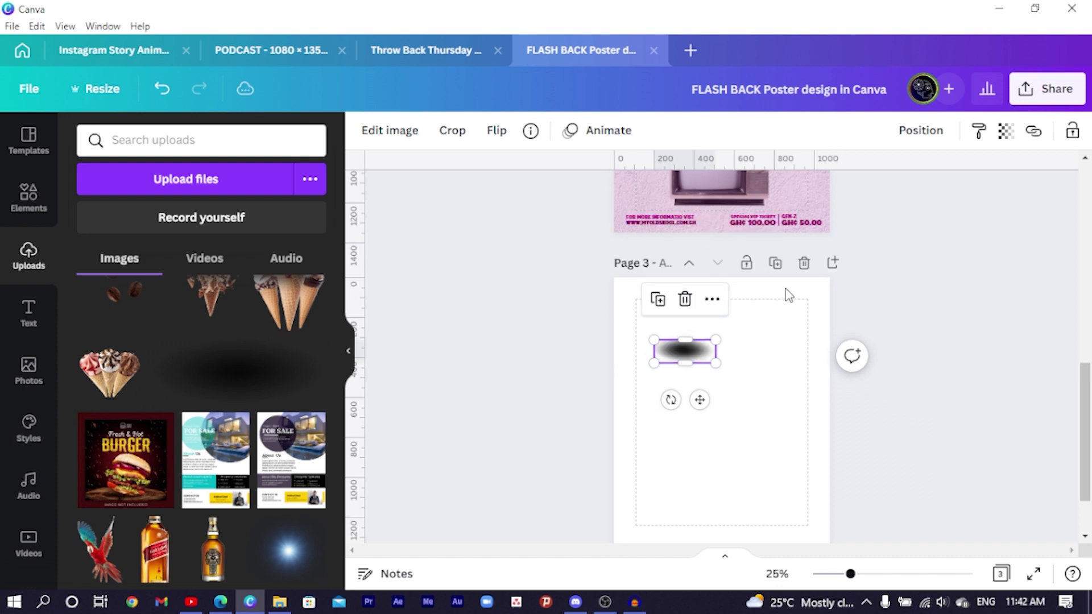
left_click_drag(685, 356, 714, 350)
key("ctrl+d")
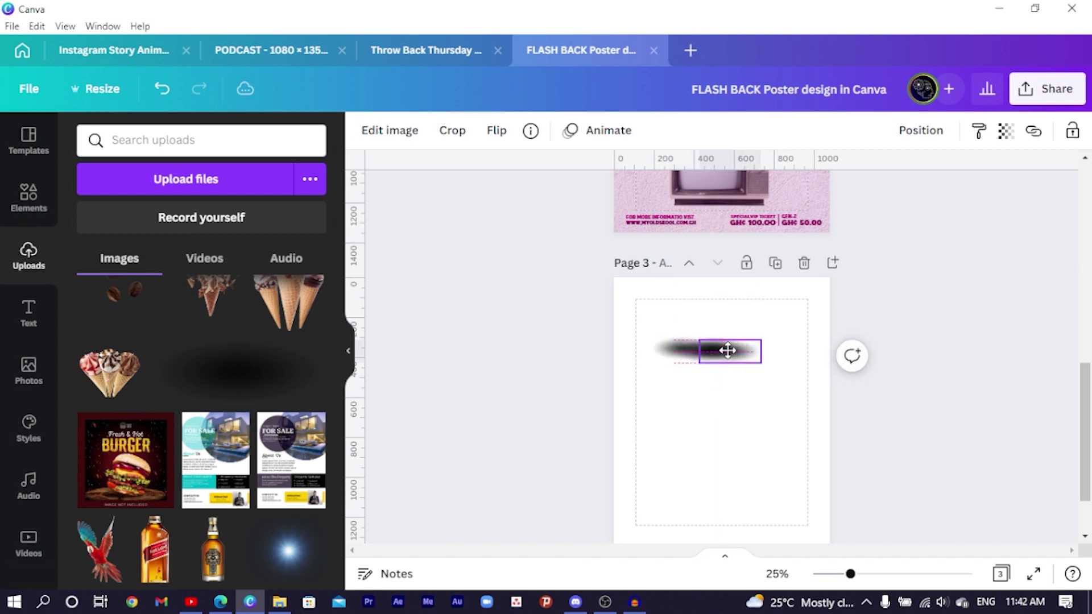
left_click(687, 389)
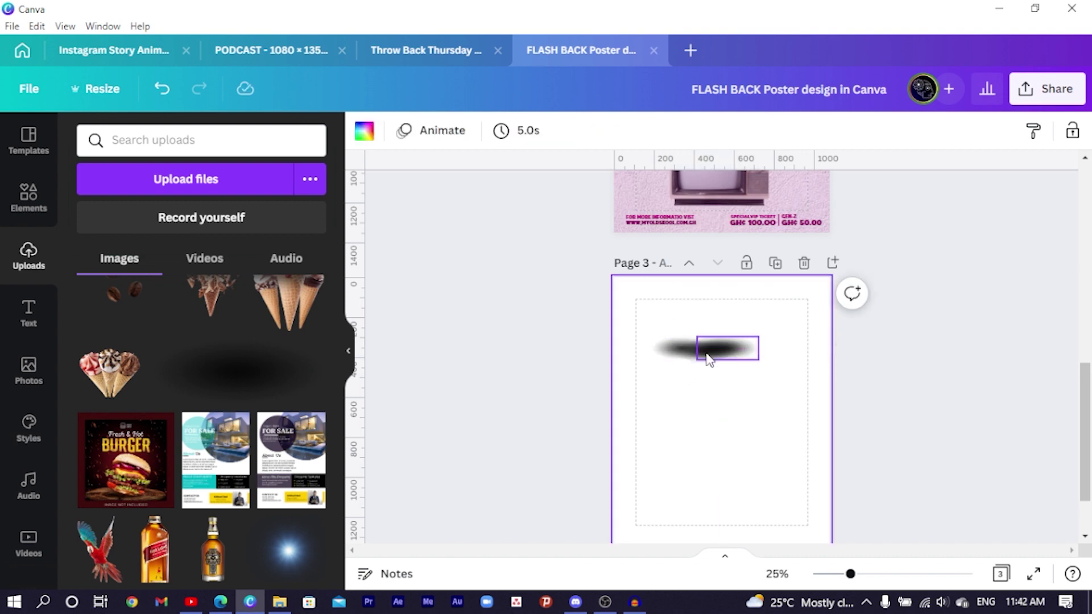
Spread the shadow copies into one long horizontal strip, filling it with another duplicate, and group them all
scroll(707, 357, "up", 5)
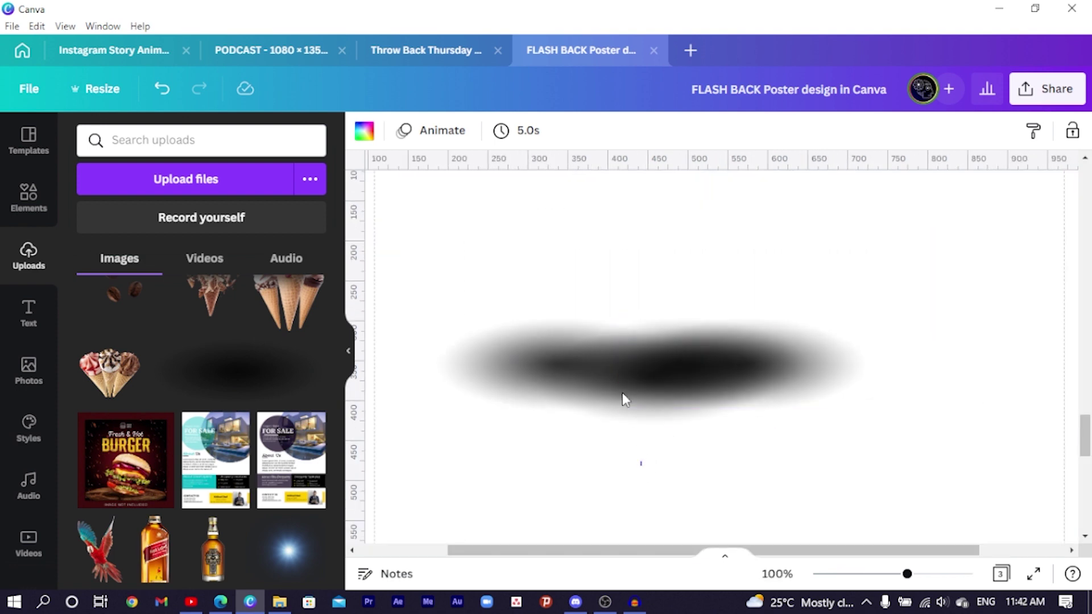
left_click_drag(572, 378, 531, 359)
left_click_drag(708, 374, 782, 356)
key("ctrl+d")
left_click_drag(954, 257, 441, 475)
key("ctrl+g")
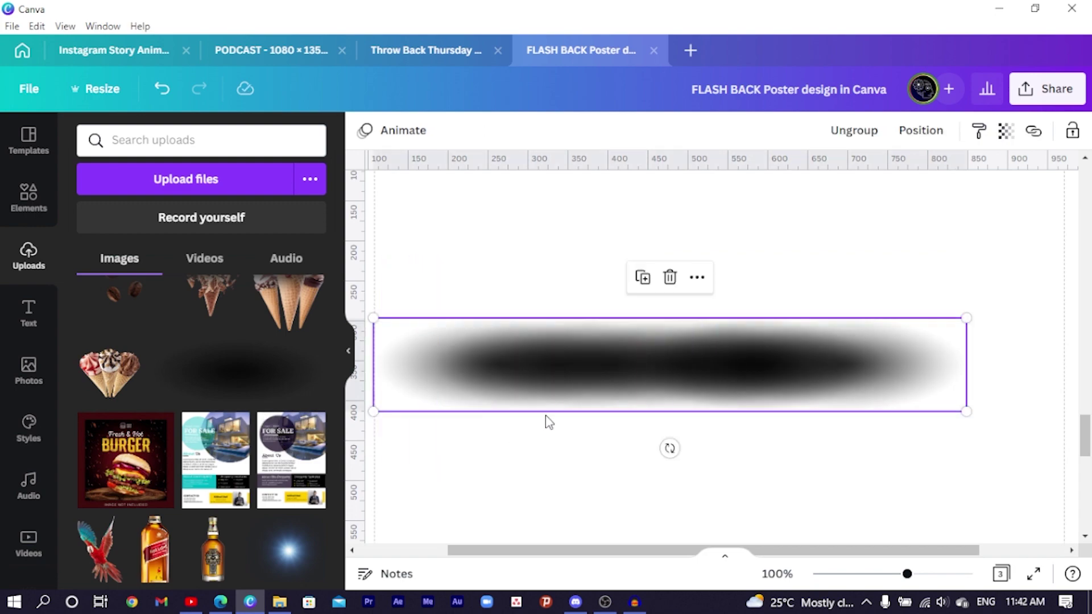
Move the grouped shadow onto page 2 under the television's base and shrink it to fit
scroll(580, 376, "up", 12)
left_click_drag(575, 378, 594, 553)
scroll(578, 469, "down", 3)
left_click_drag(389, 336, 478, 349)
left_click(582, 418)
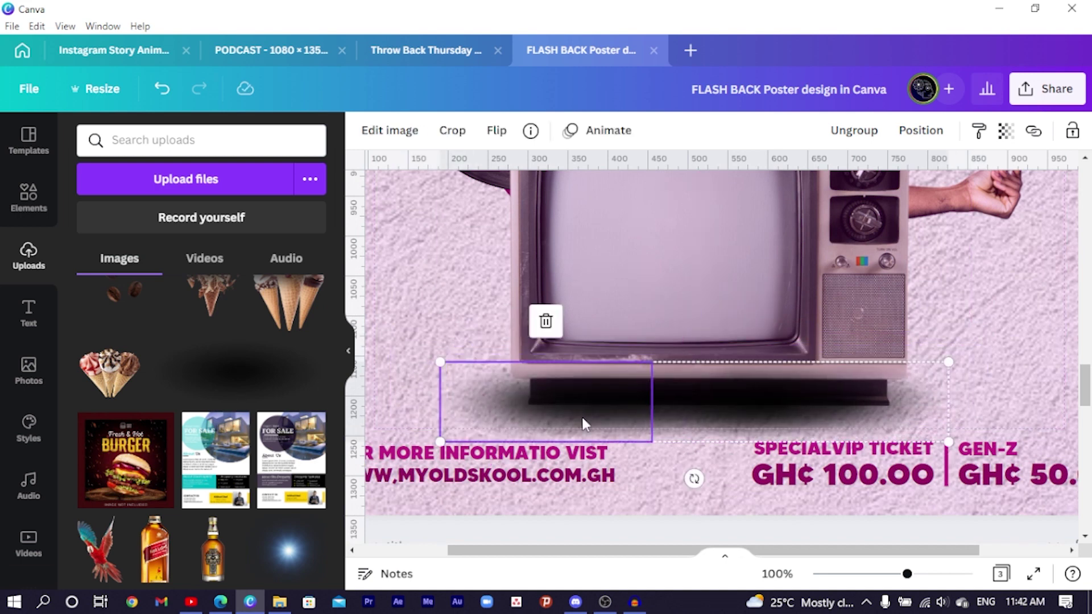
Send the grouped shadow behind the television and nudge it to the right to centre it under the base
key("ctrl+[")
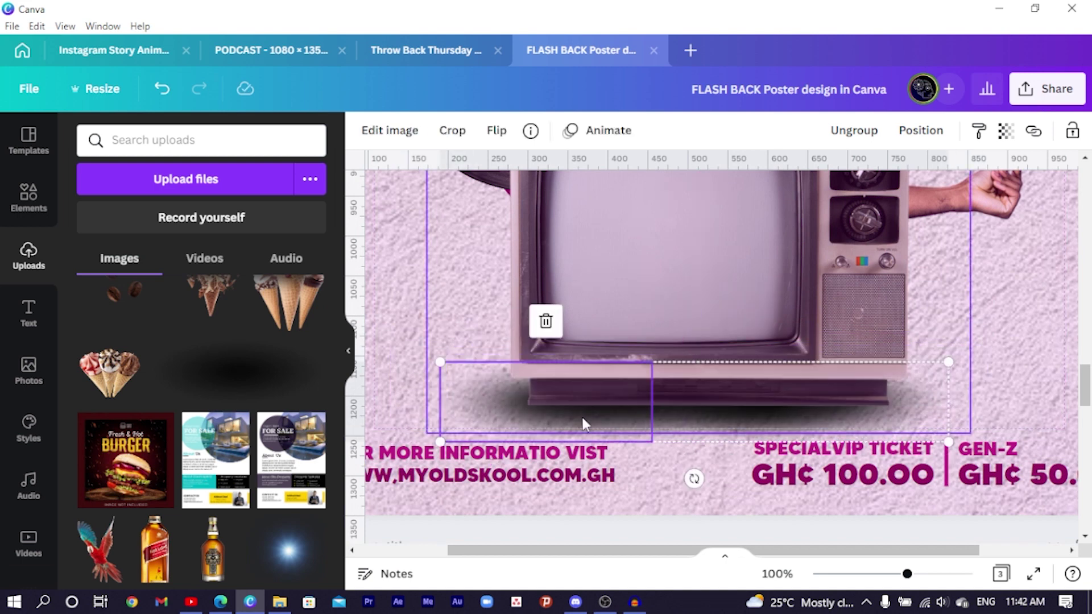
key("shift+Right")
key("shift+Right")
left_click(746, 364)
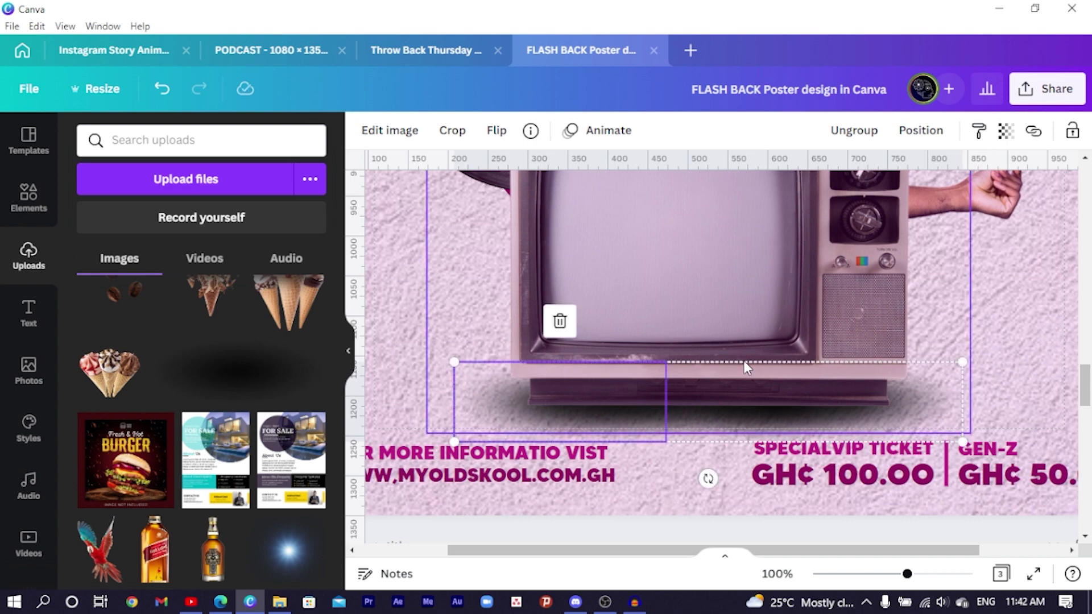
Delete the empty page 3
scroll(733, 364, "down", 5)
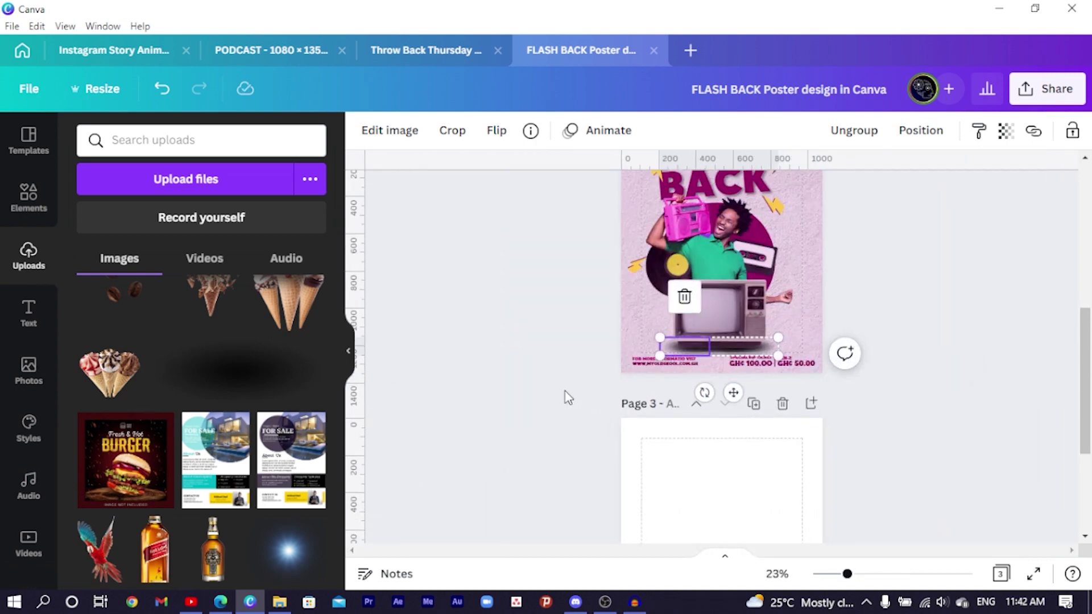
left_click(785, 445)
left_click(784, 404)
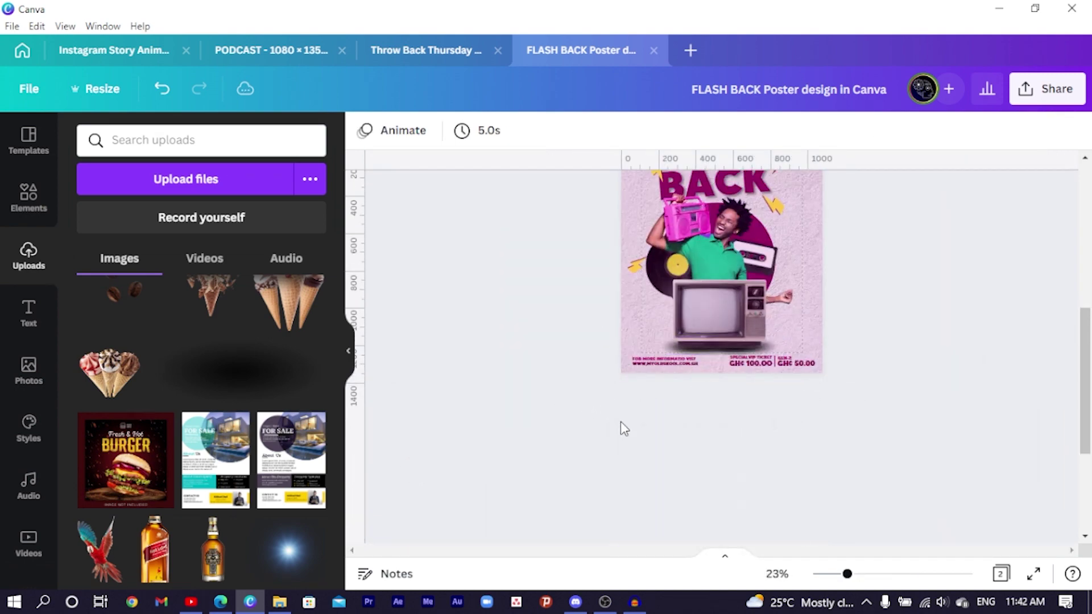